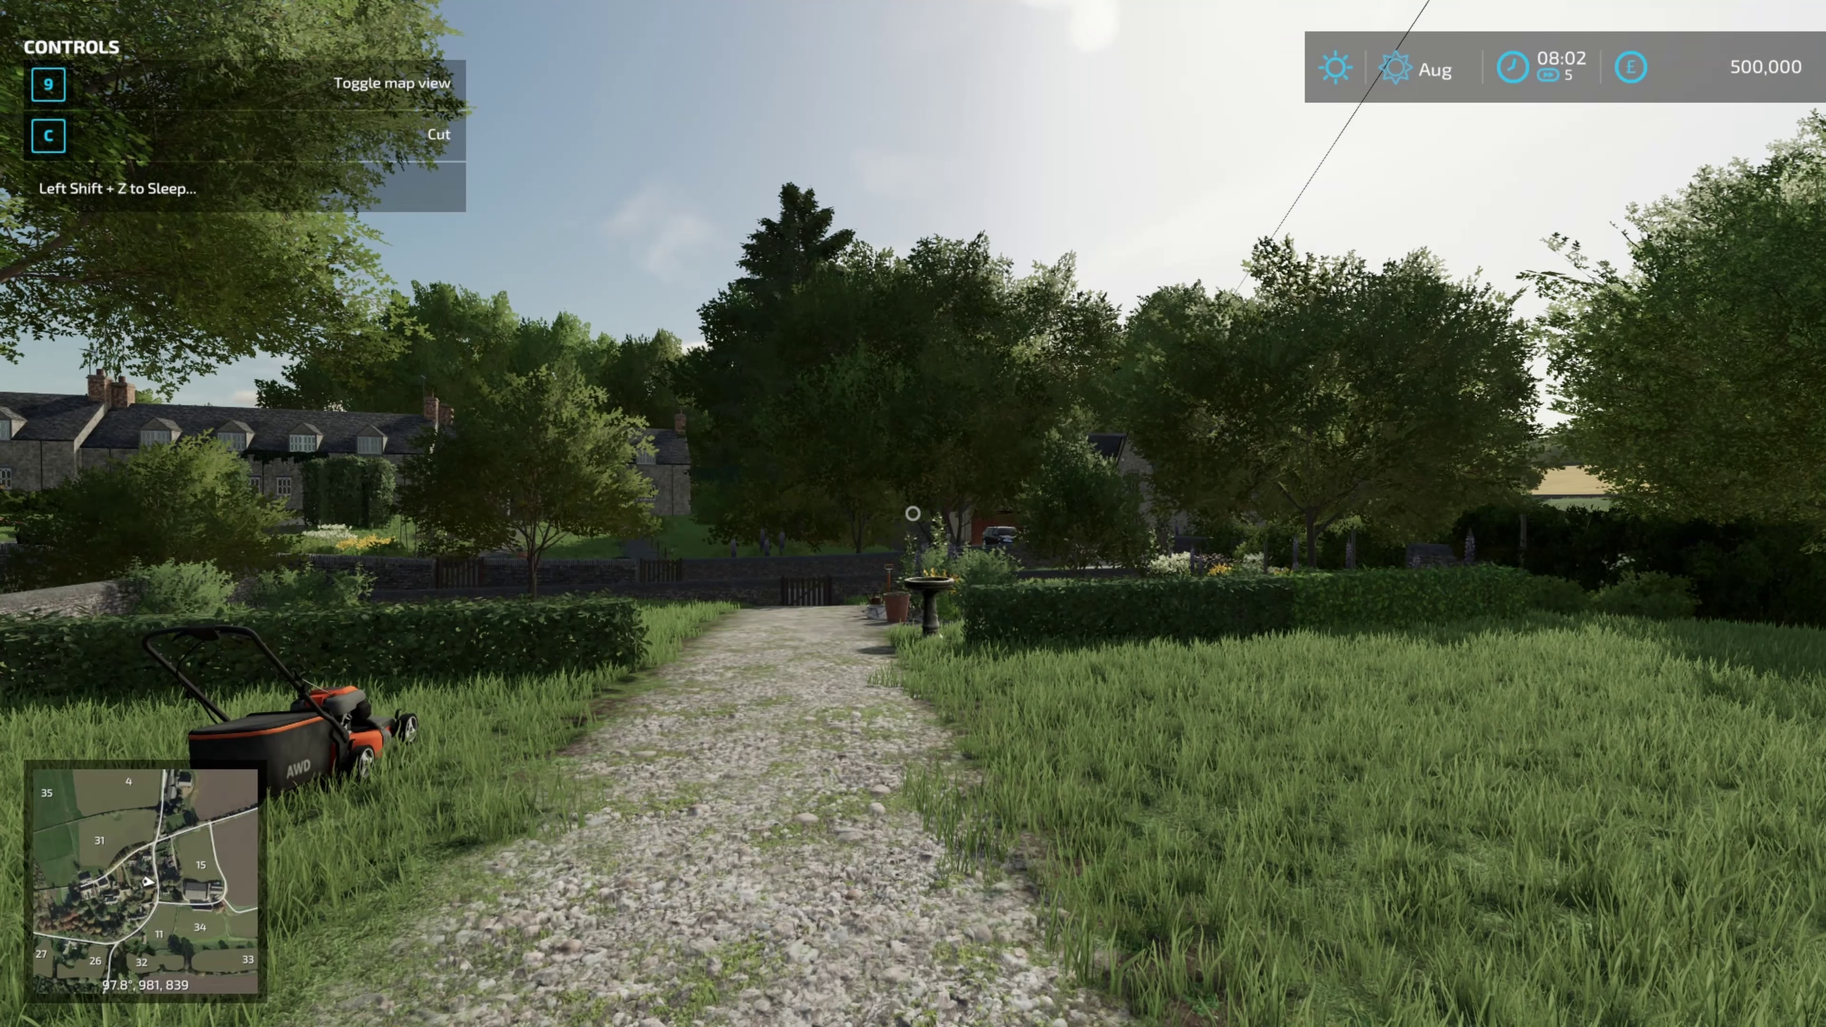
pyautogui.moveTo(912, 514)
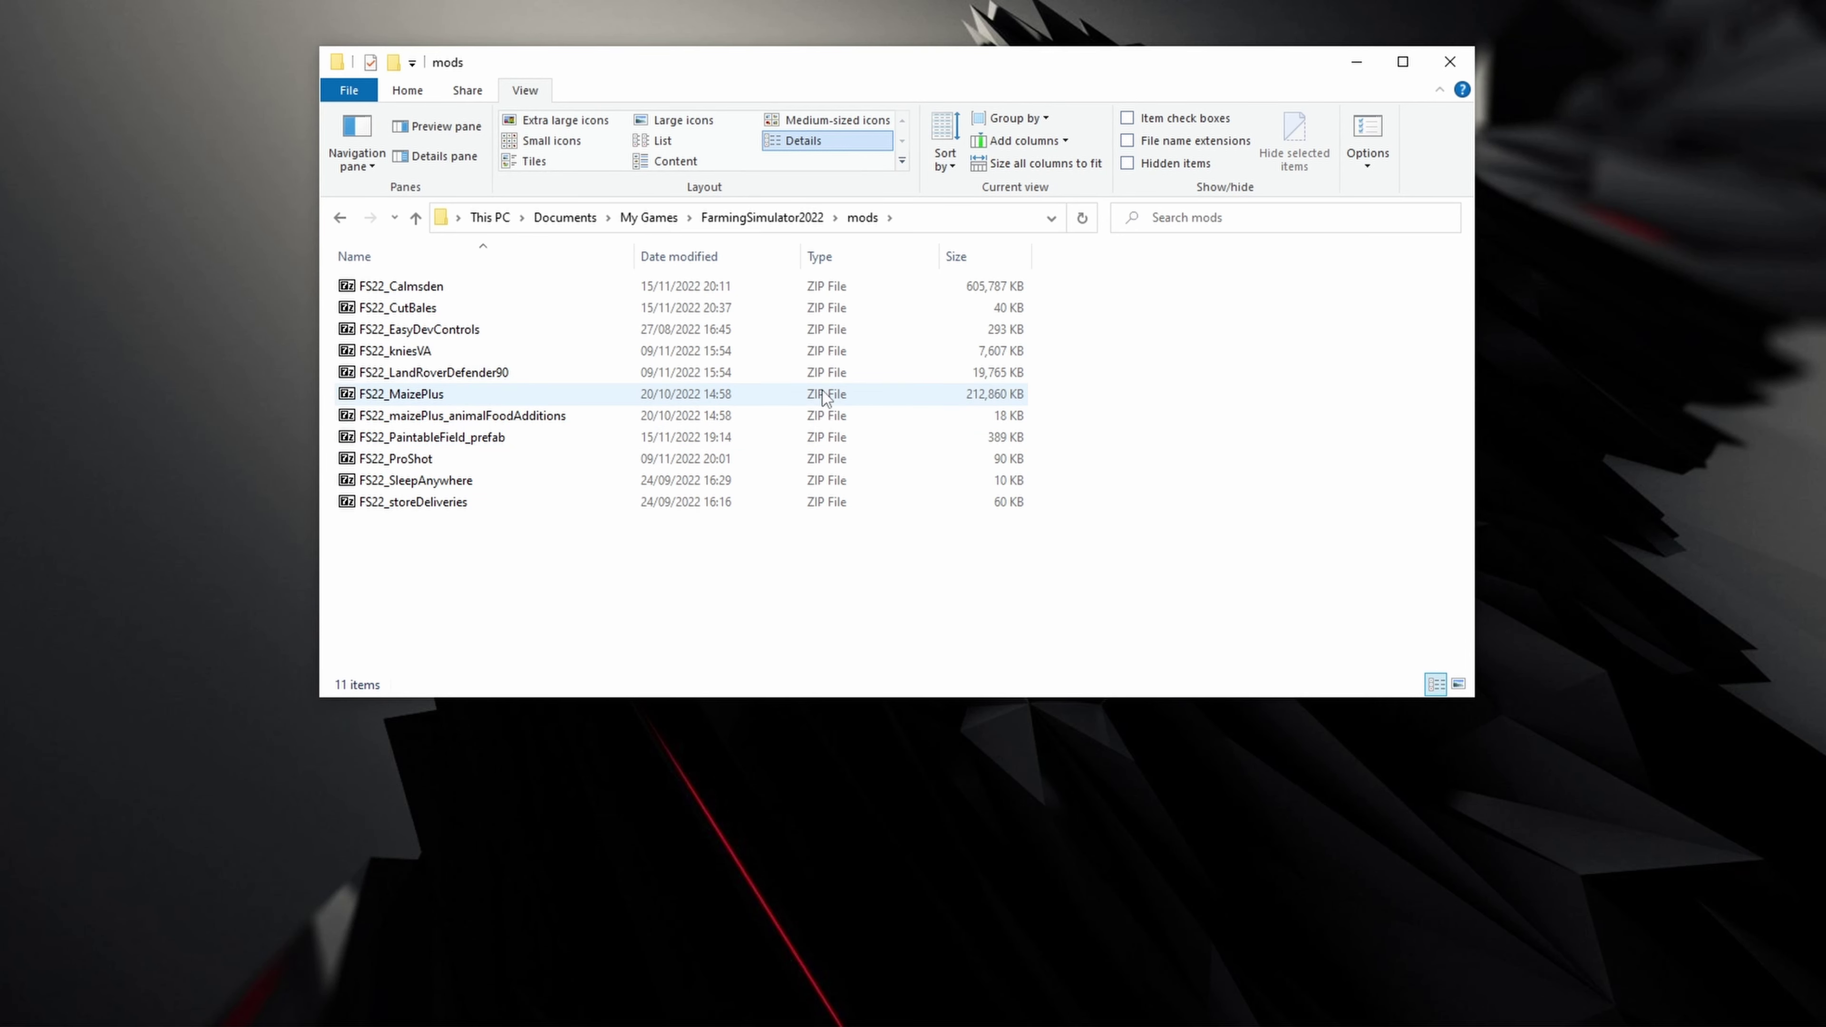
# - Extract the FS22_Calmsden ZIP into its own folder with 7-Zip and delete the original archive
pyautogui.click(423, 288)
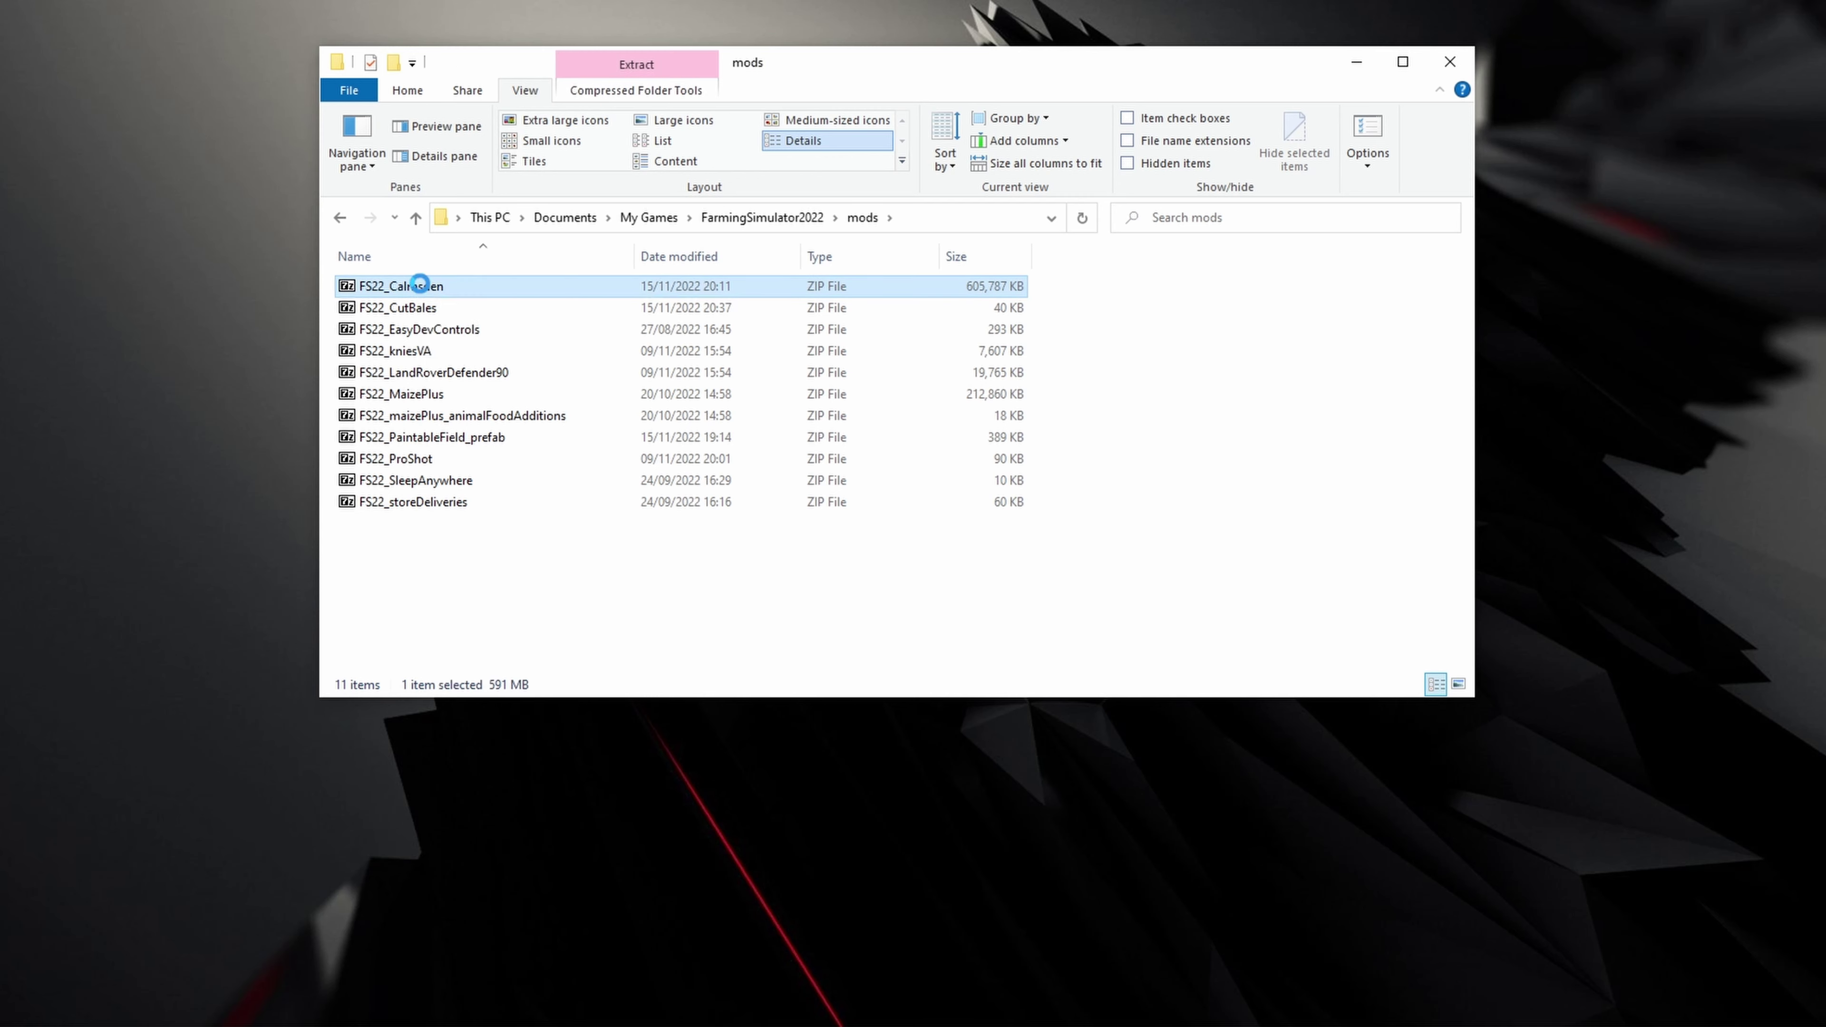
pyautogui.rightClick(423, 288)
pyautogui.moveTo(625, 349)
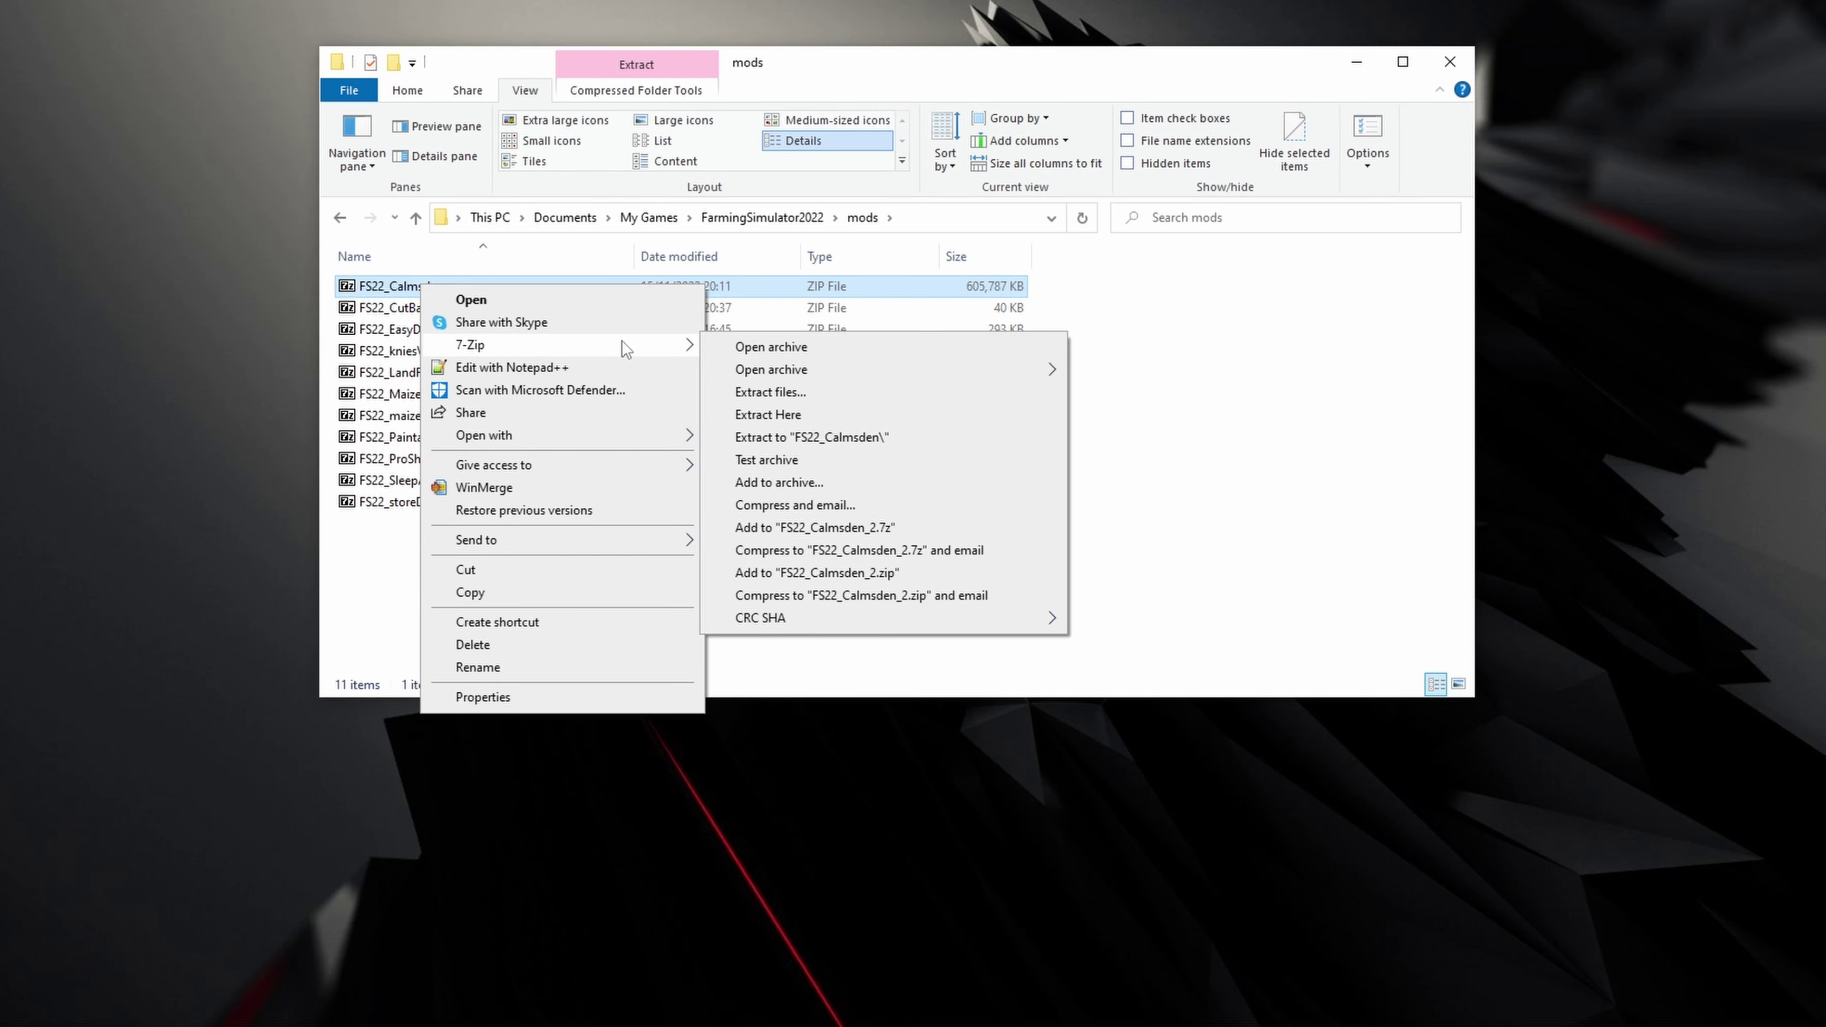
pyautogui.click(804, 439)
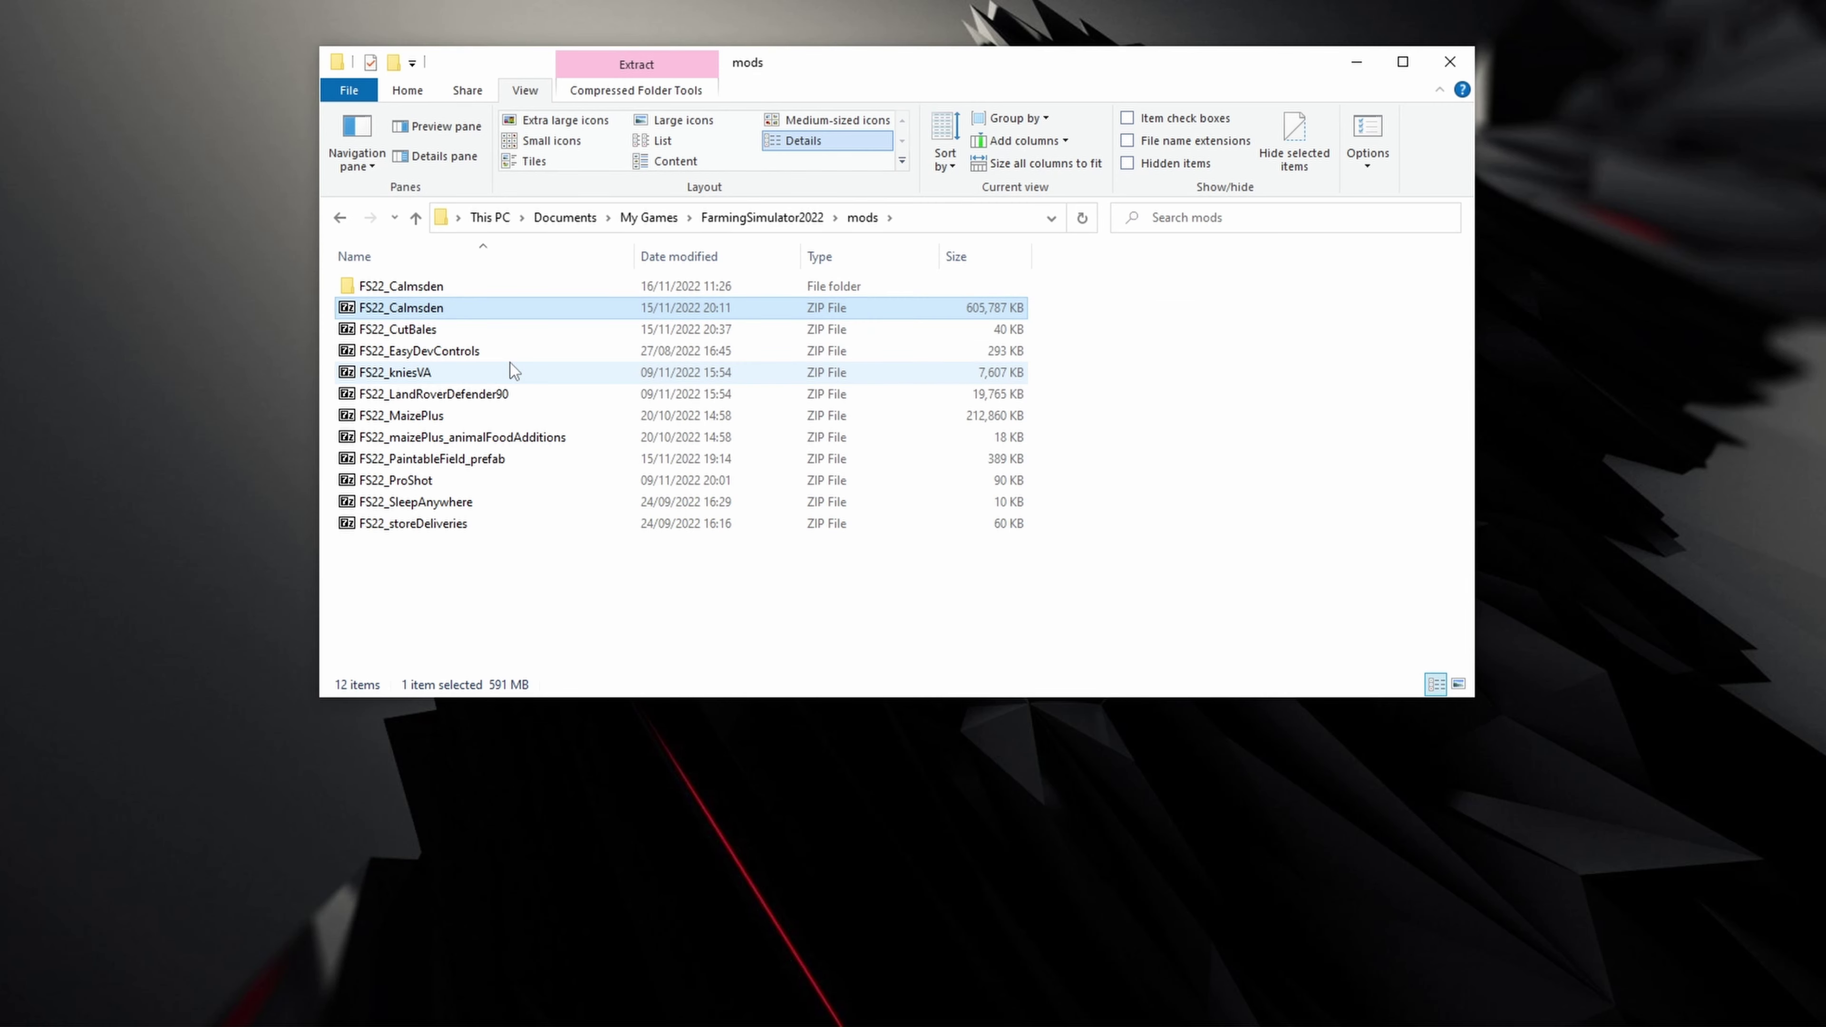
pyautogui.press('Delete')
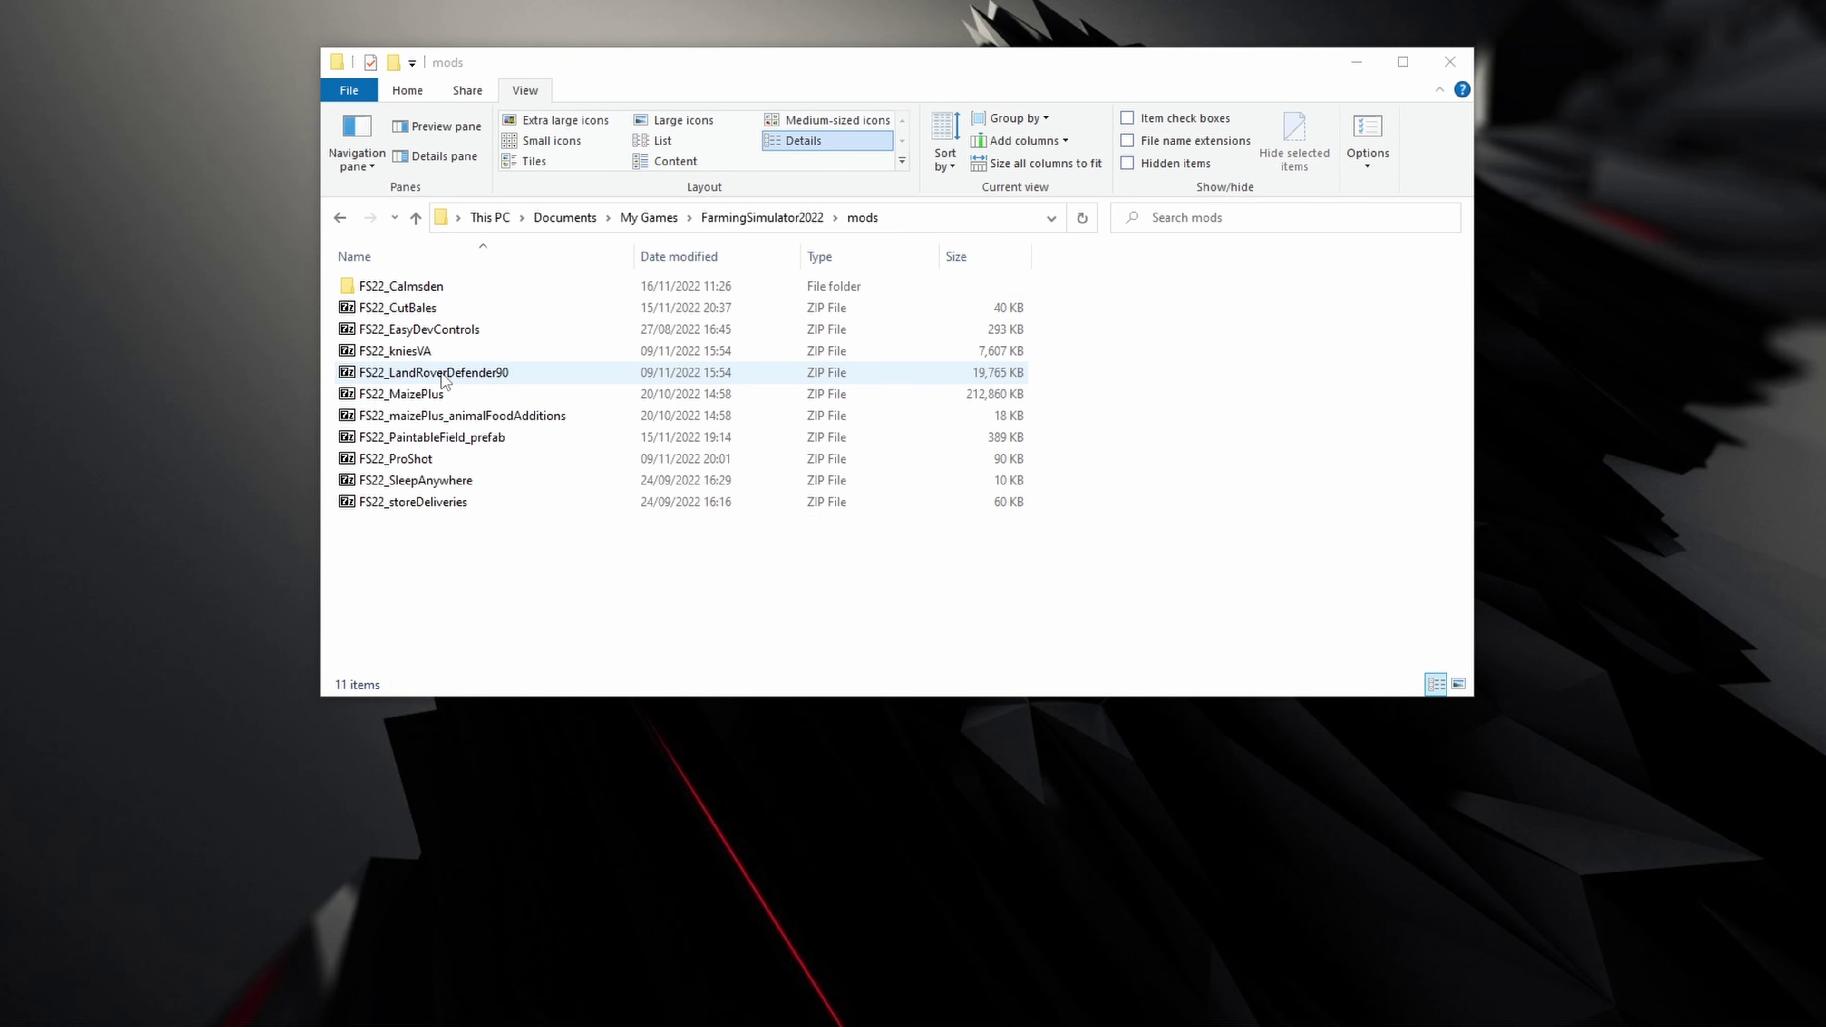
# - Extract the FS22_PaintableField_prefab ZIP into a folder of the same name with 7-Zip and delete the archive
pyautogui.rightClick(435, 436)
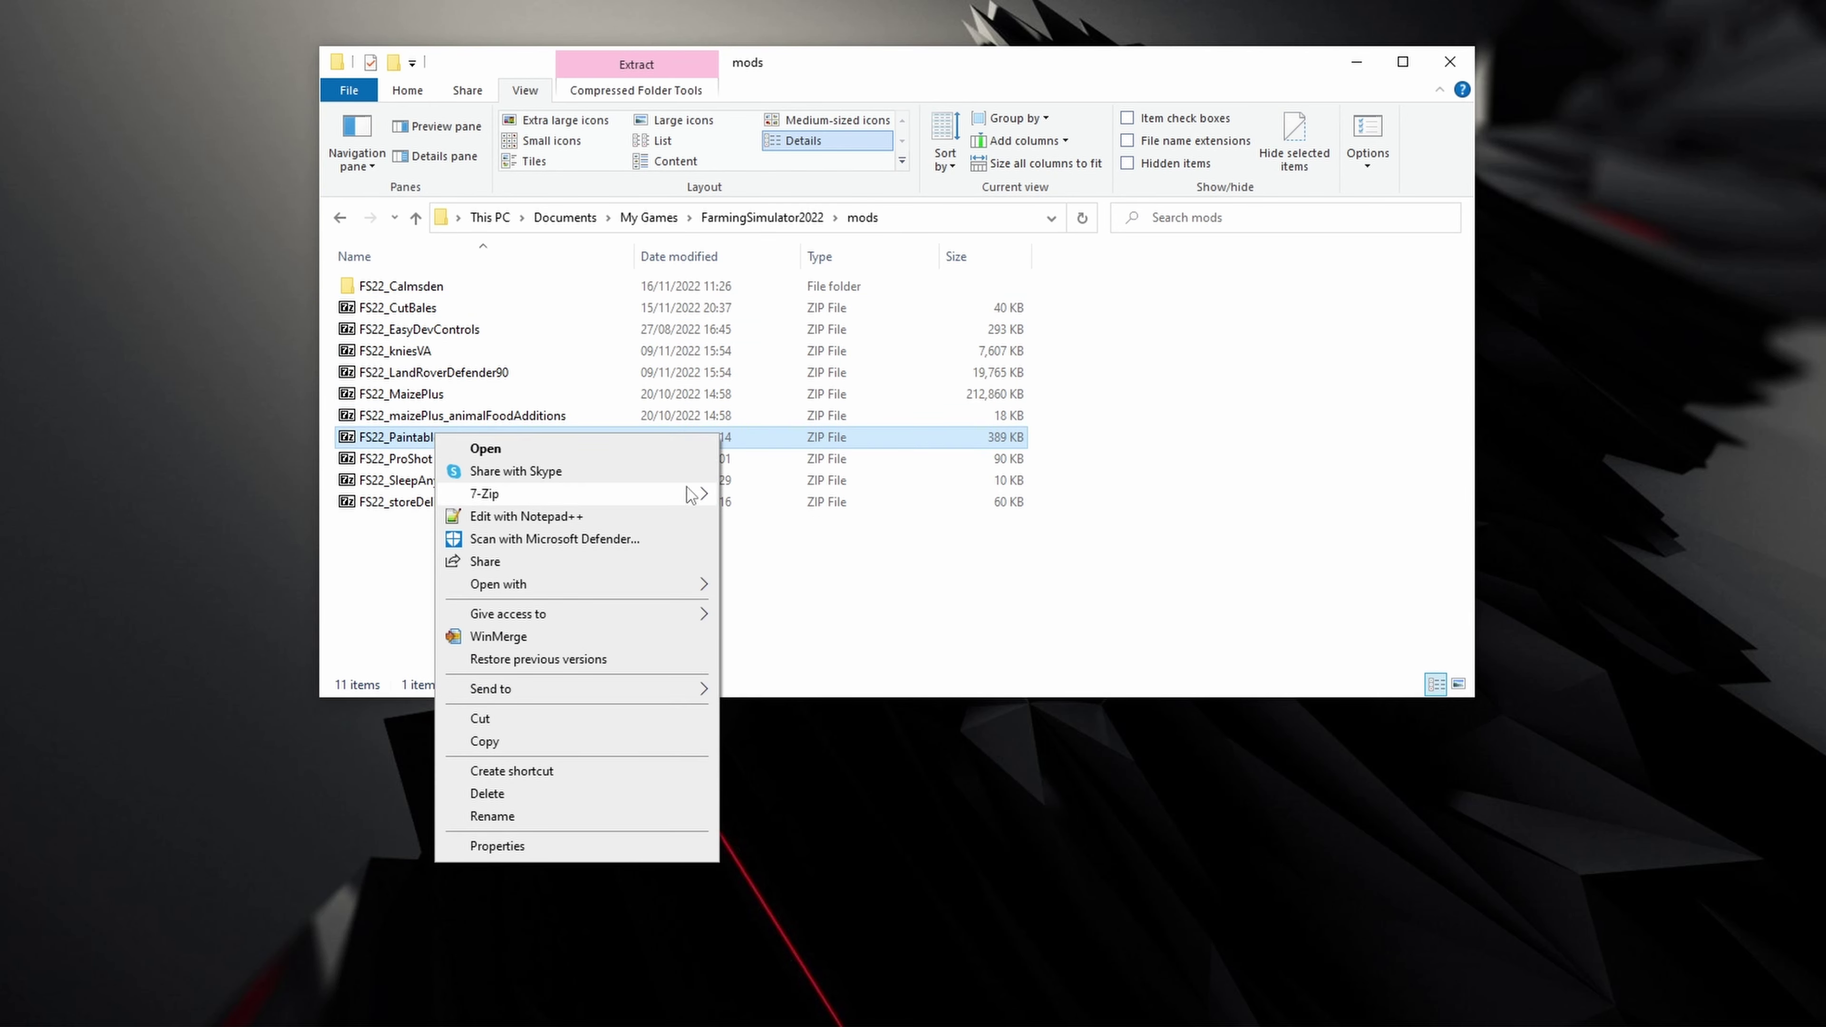
pyautogui.moveTo(690, 495)
pyautogui.click(827, 585)
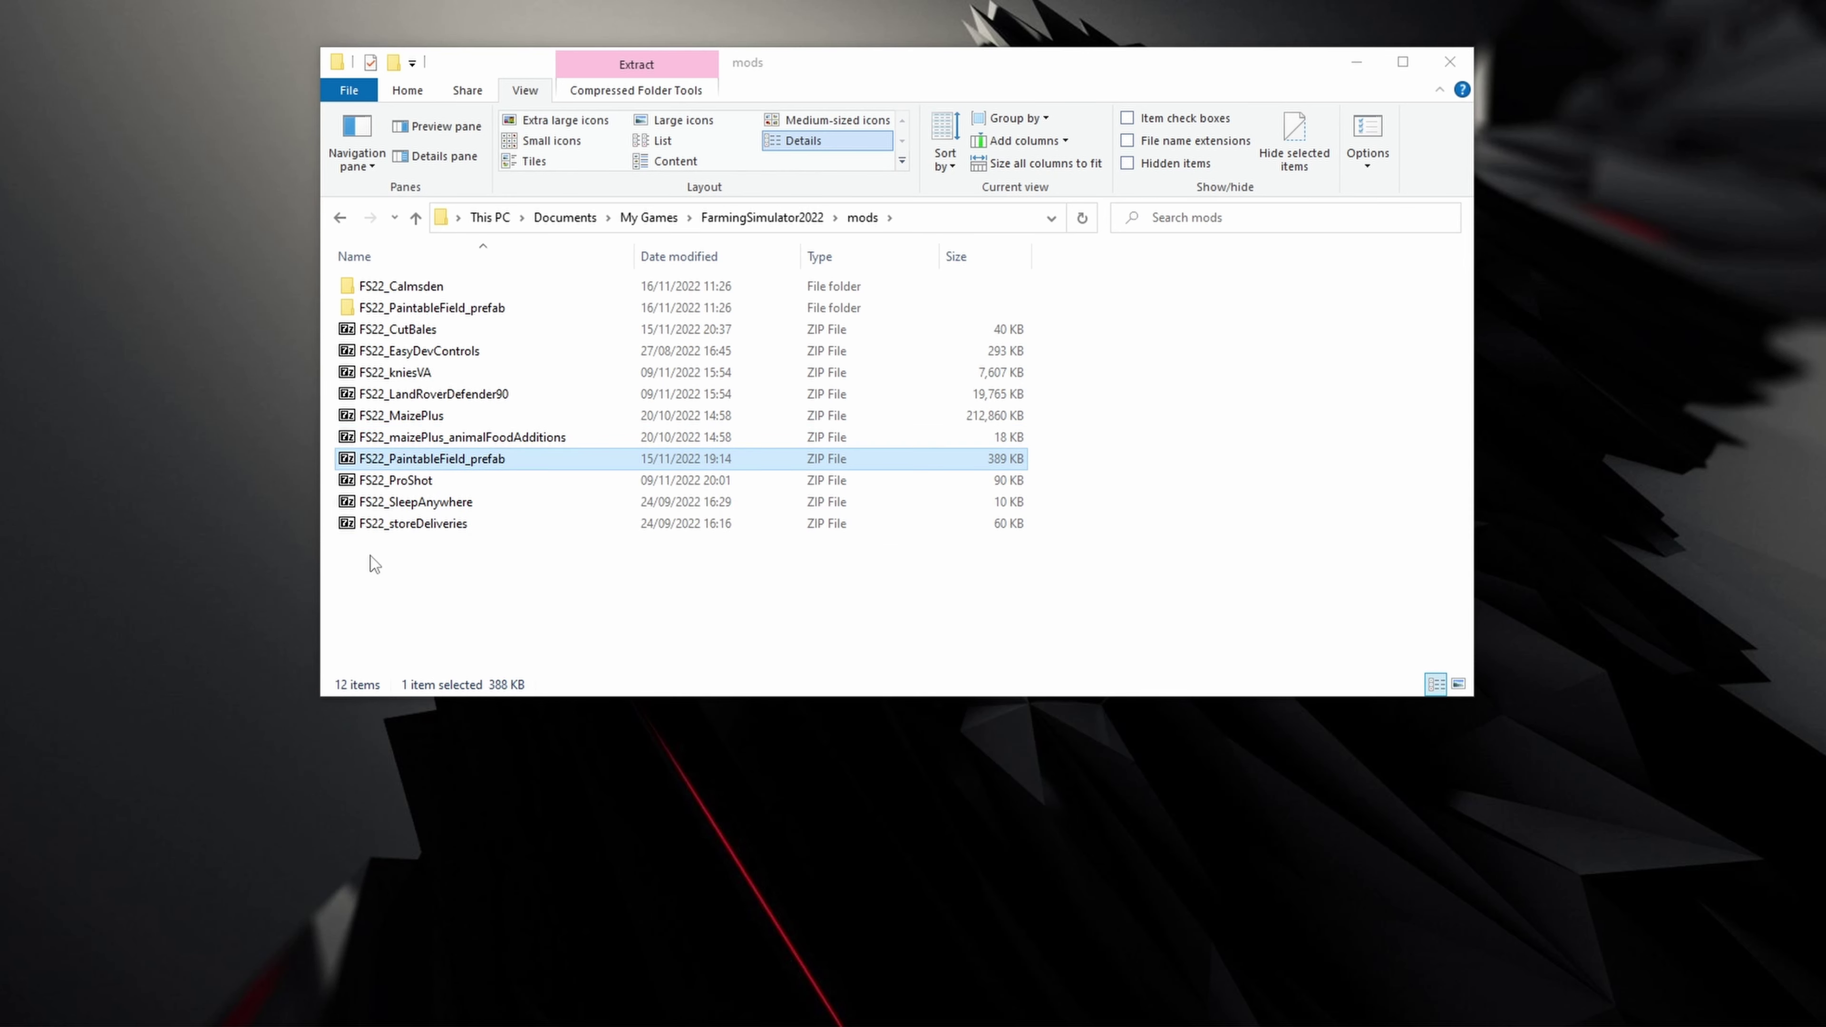
pyautogui.press('Delete')
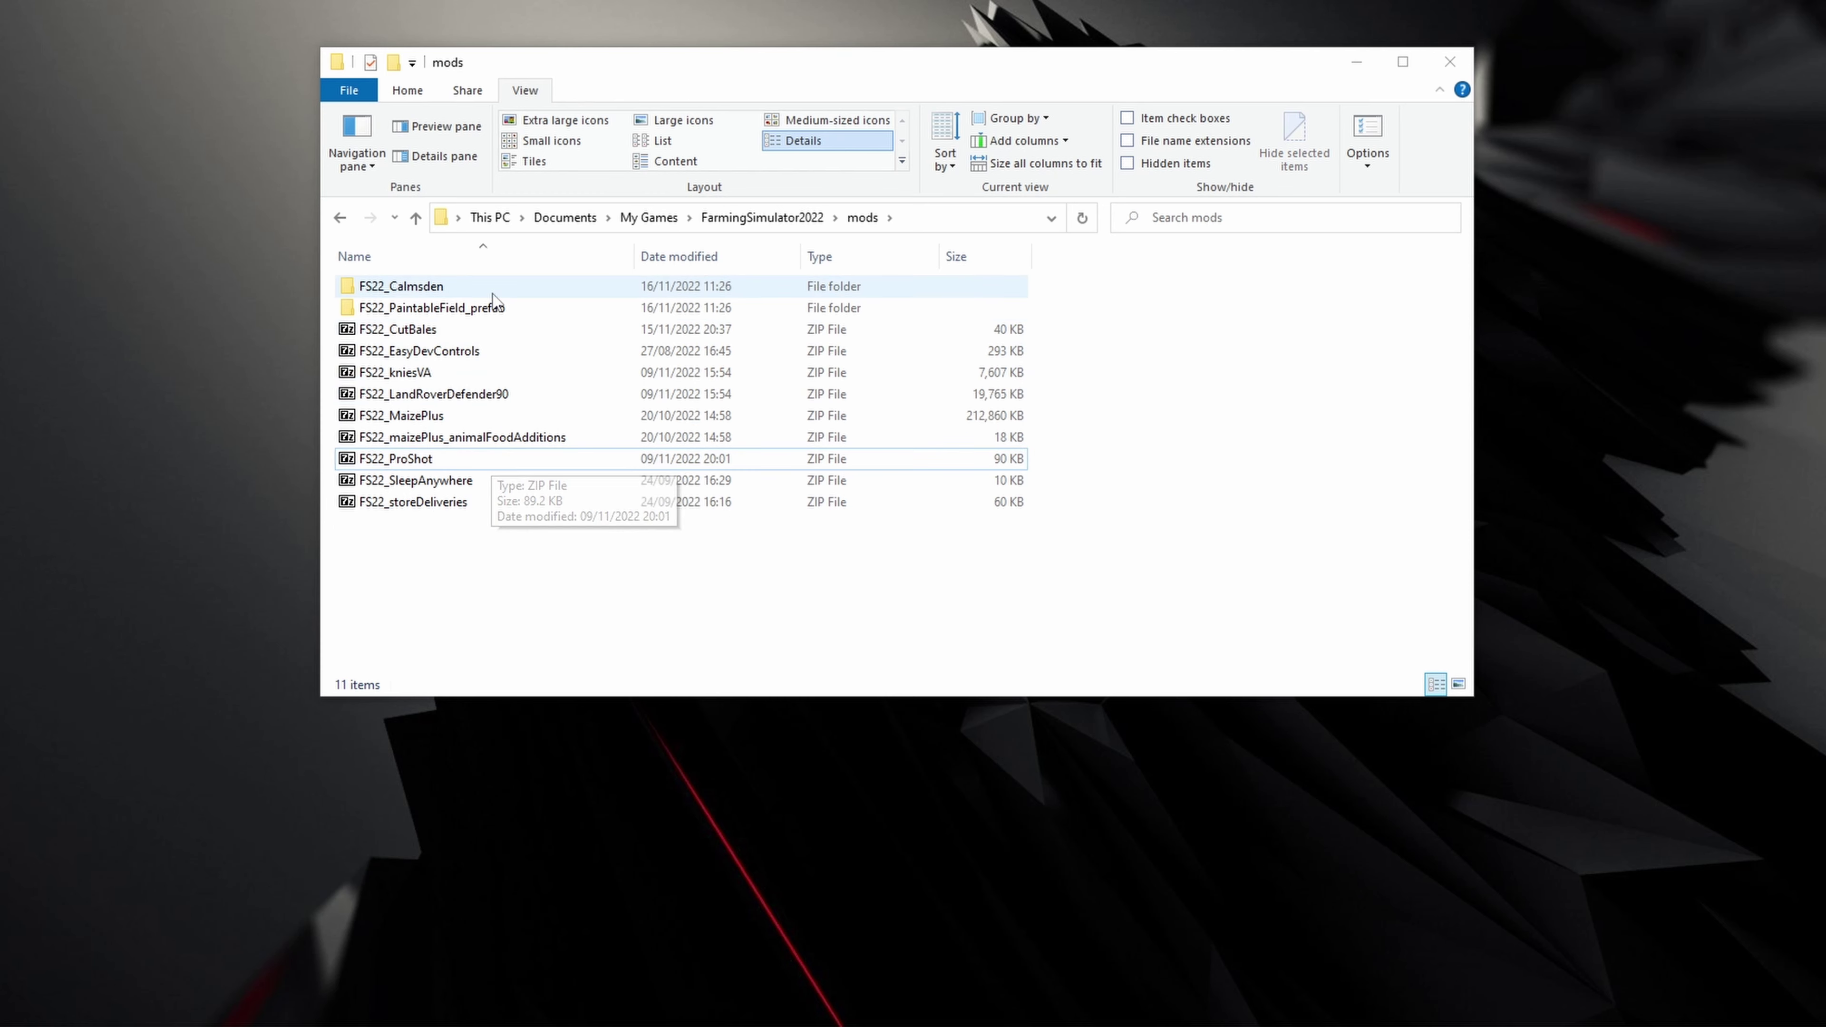
# - Copy the cultivatedBrush and store_cultivatedBrush files from the FS22_PaintableField_prefab folder into the FS22_Calmsden folder
pyautogui.doubleClick(490, 312)
pyautogui.click(419, 292)
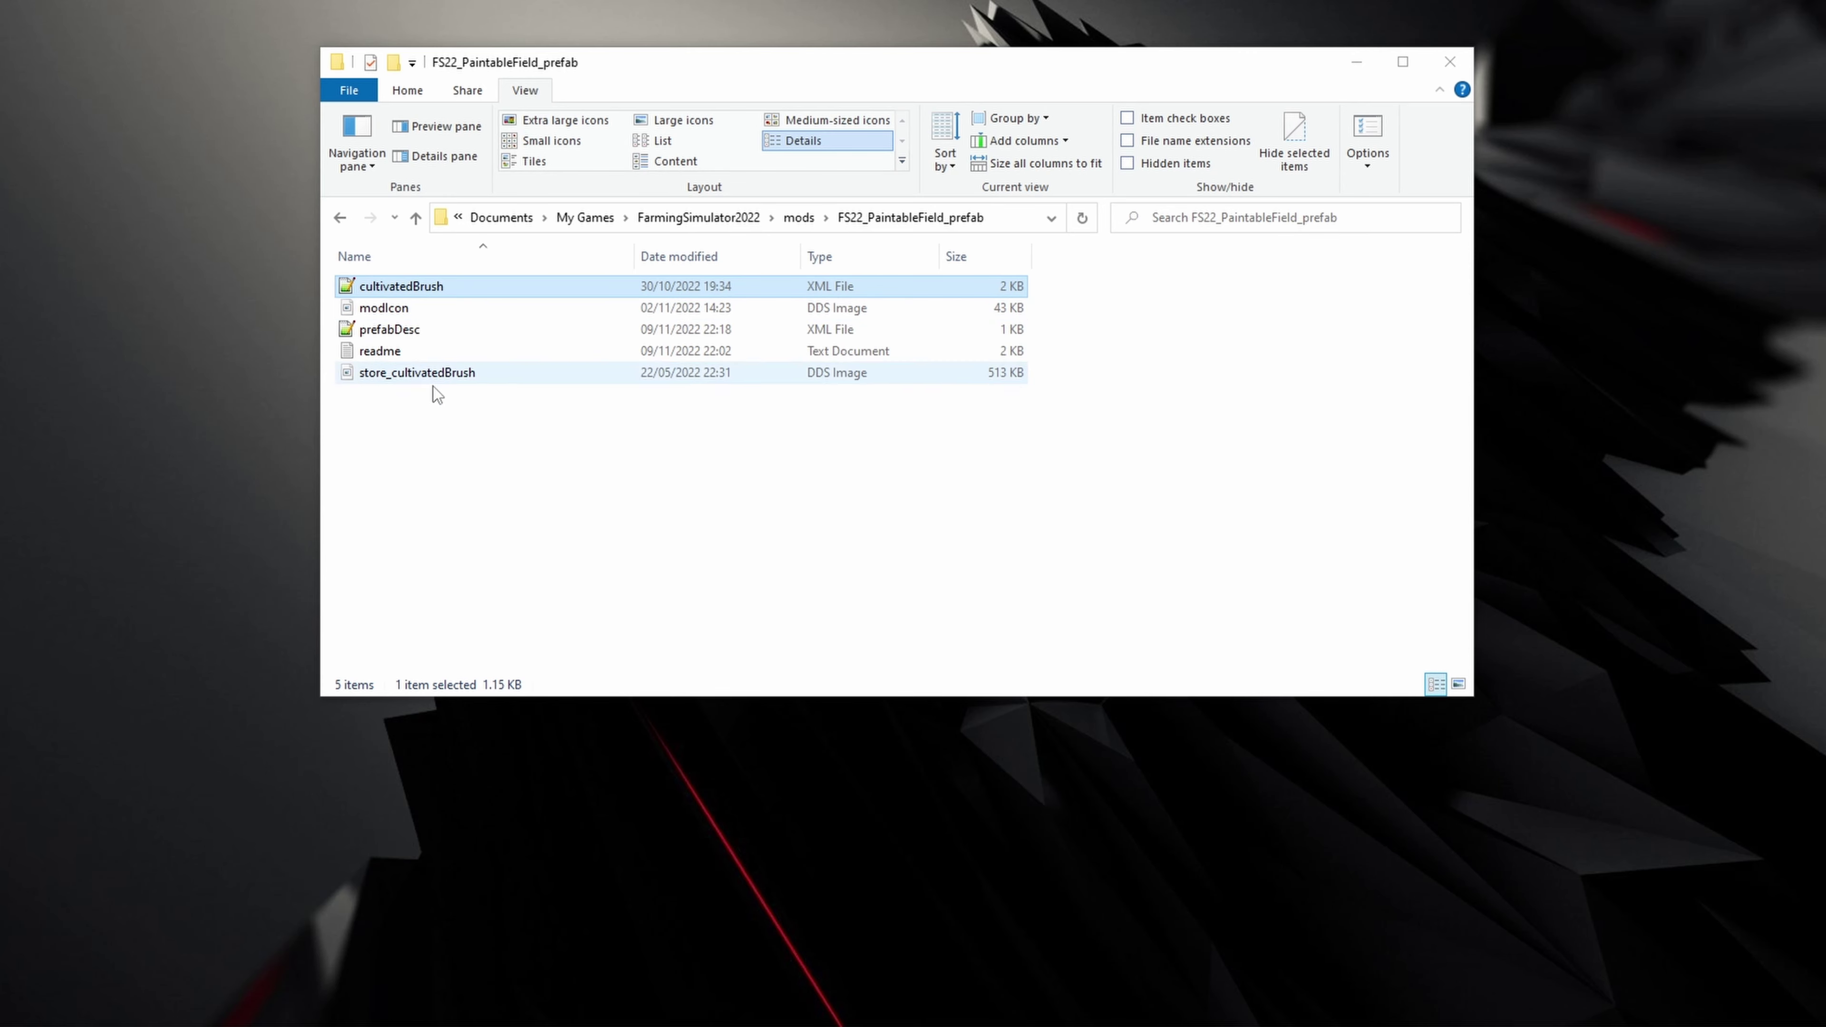
pyautogui.keyDown('ctrl'); pyautogui.click(440, 375); pyautogui.keyUp('ctrl')
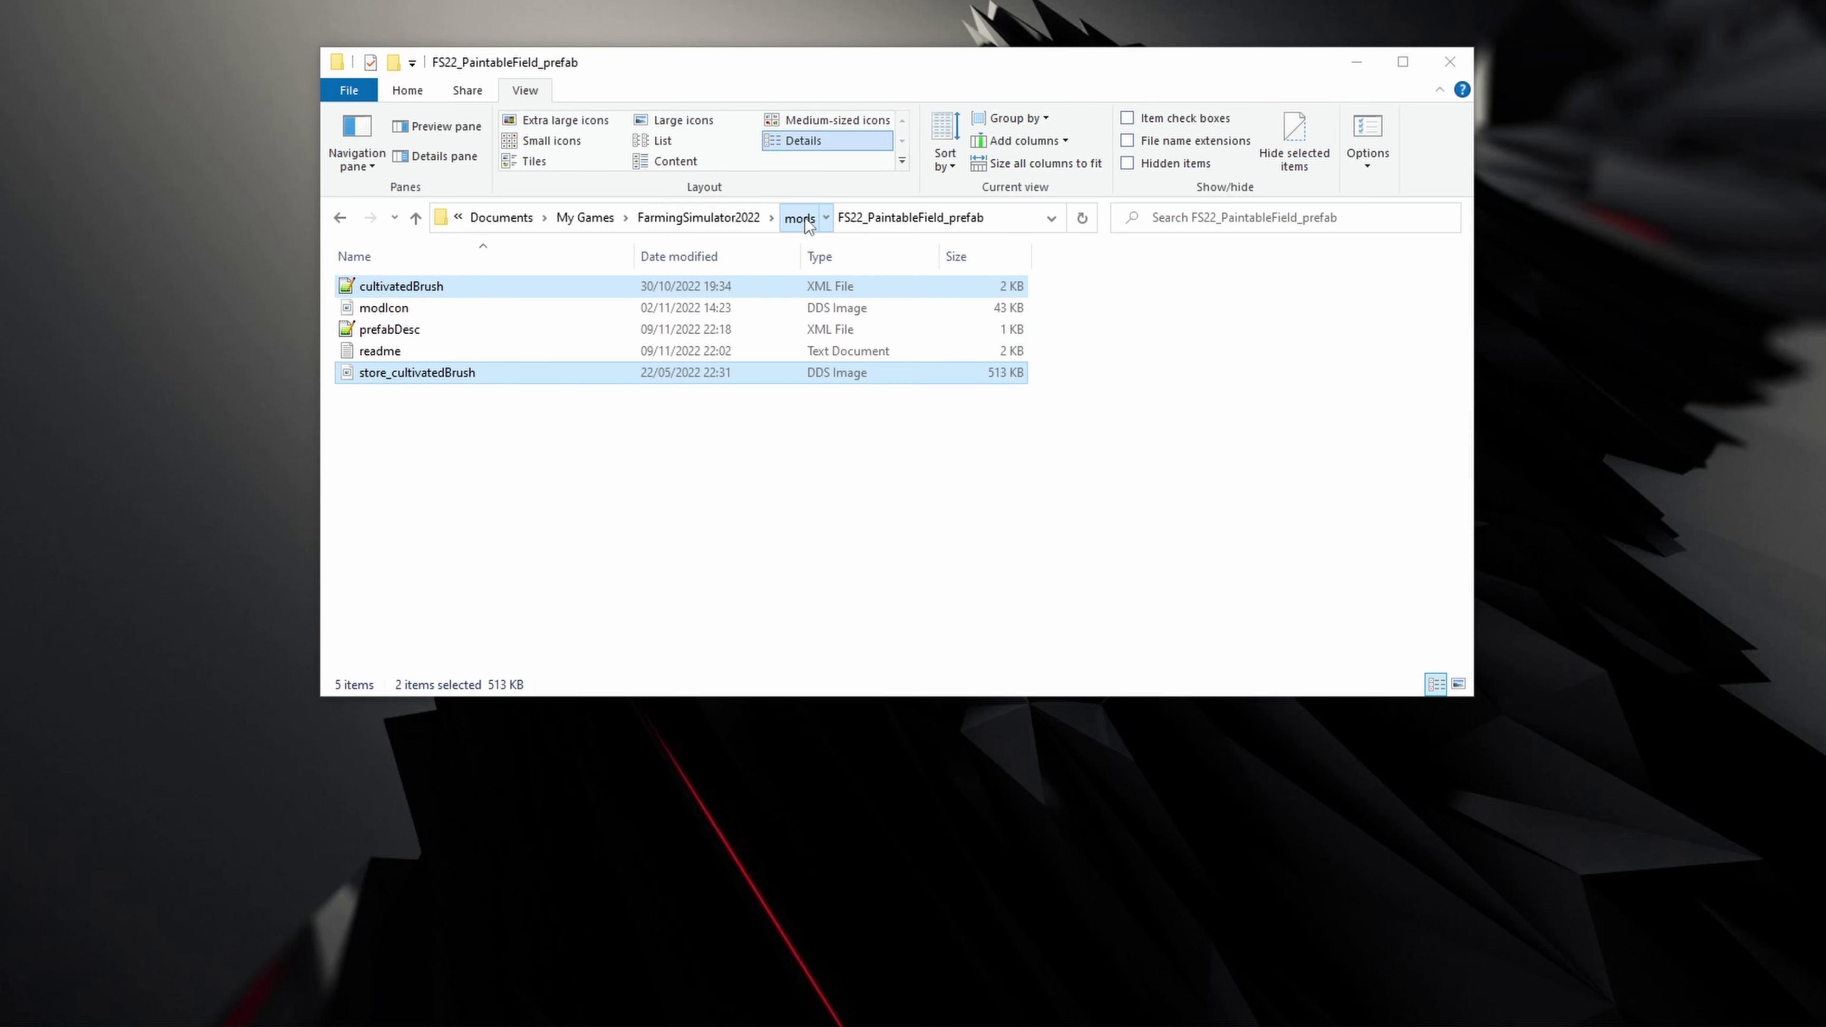
pyautogui.click(798, 218)
pyautogui.click(376, 293)
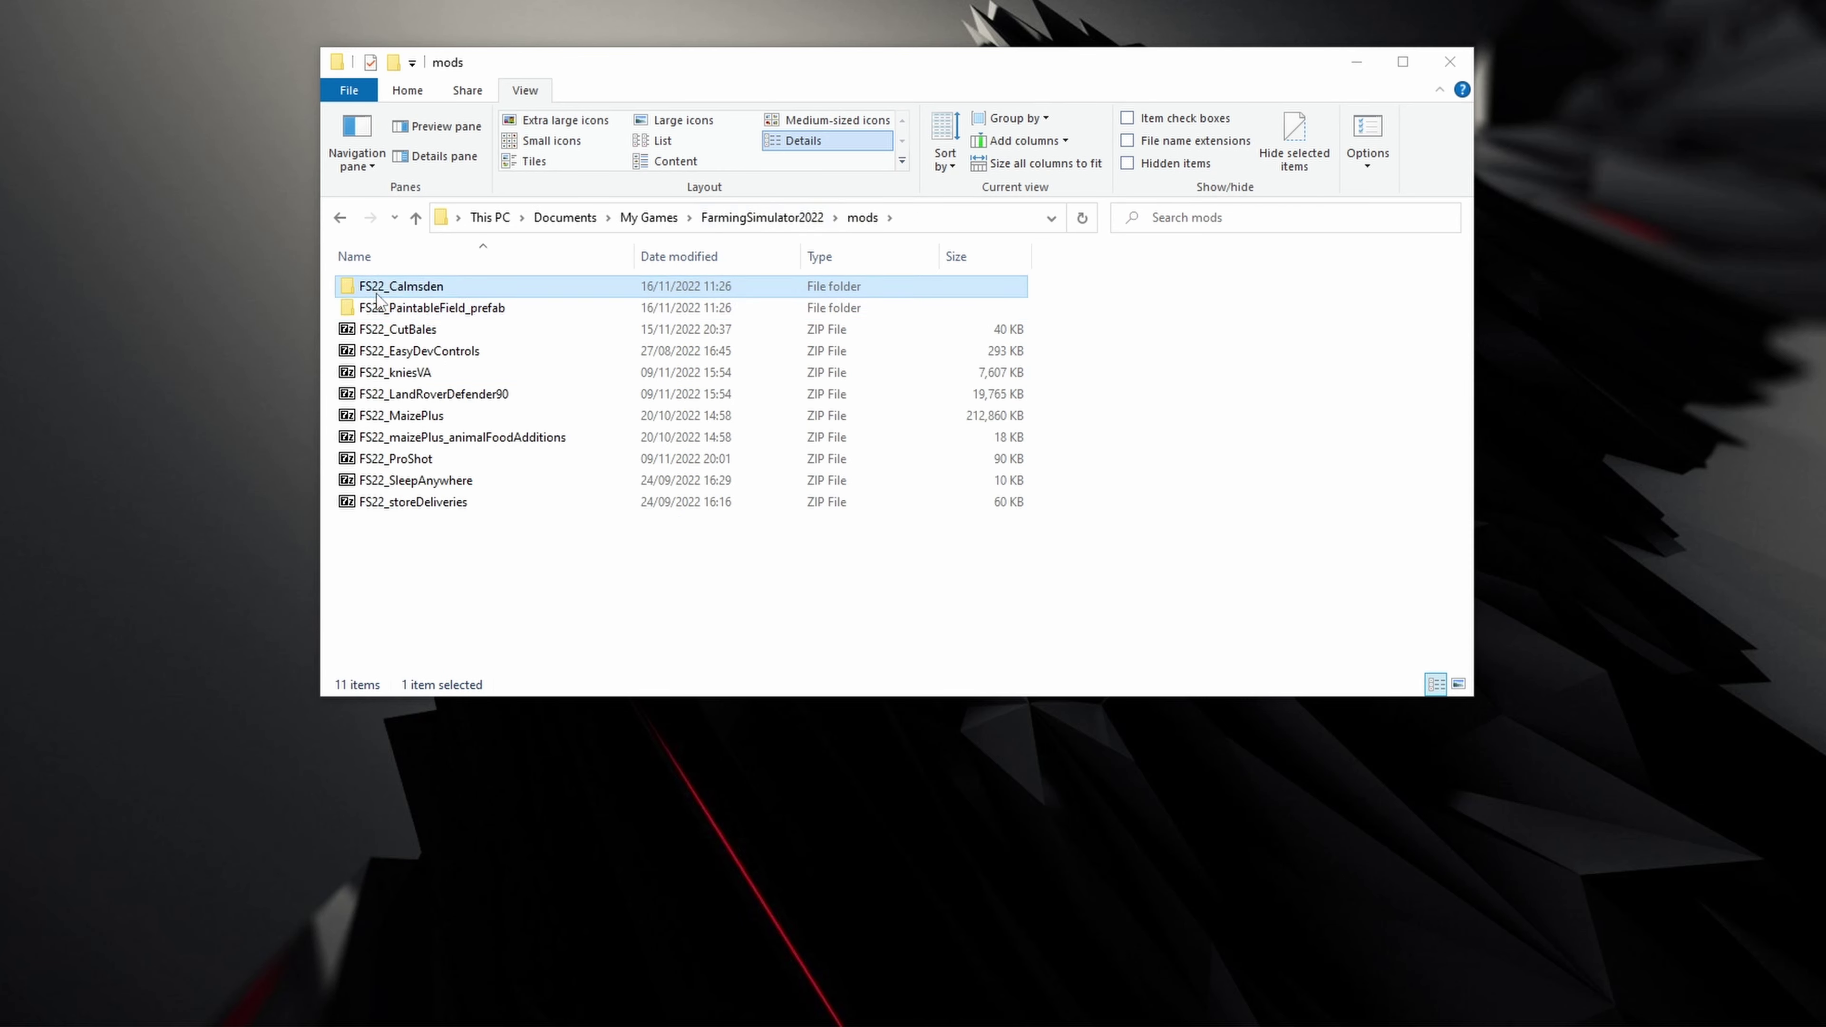
pyautogui.doubleClick(376, 291)
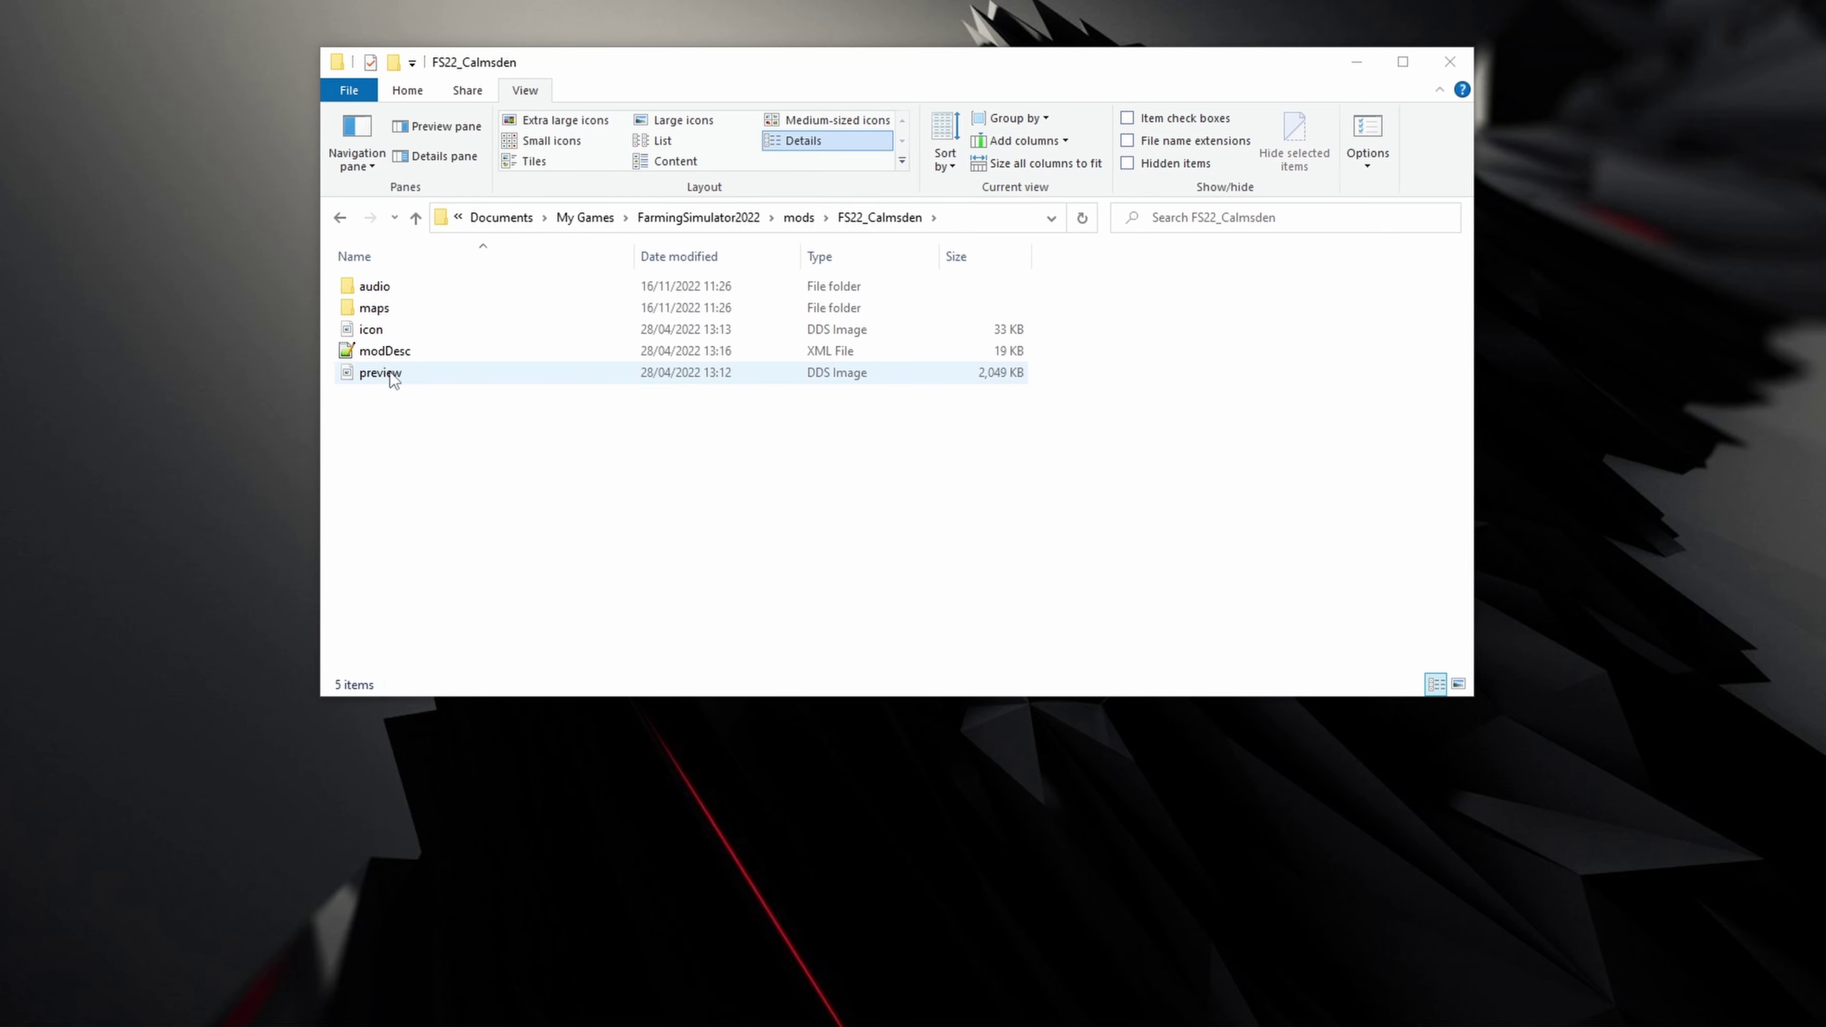
pyautogui.hotkey('ctrl', 'v')
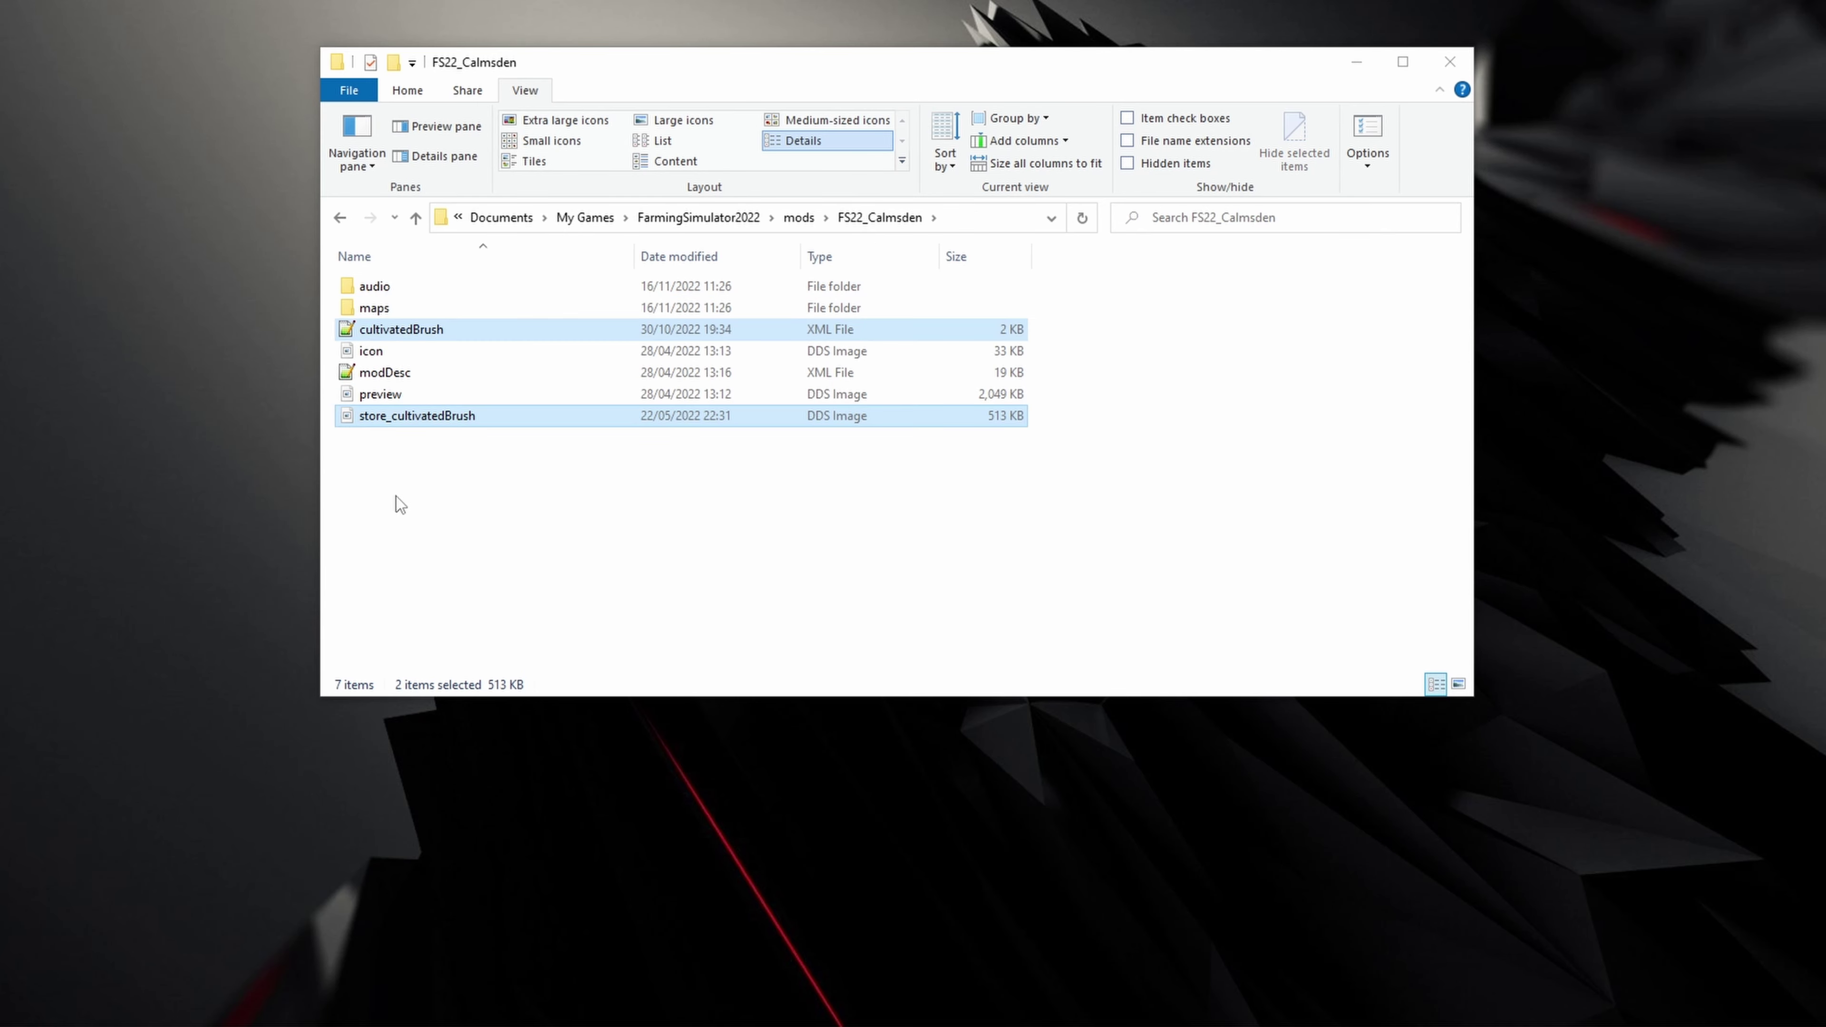
pyautogui.click(397, 497)
# - Open the readme from the FS22_PaintableField_prefab folder and fit its window so the instructions are readable
pyautogui.click(818, 220)
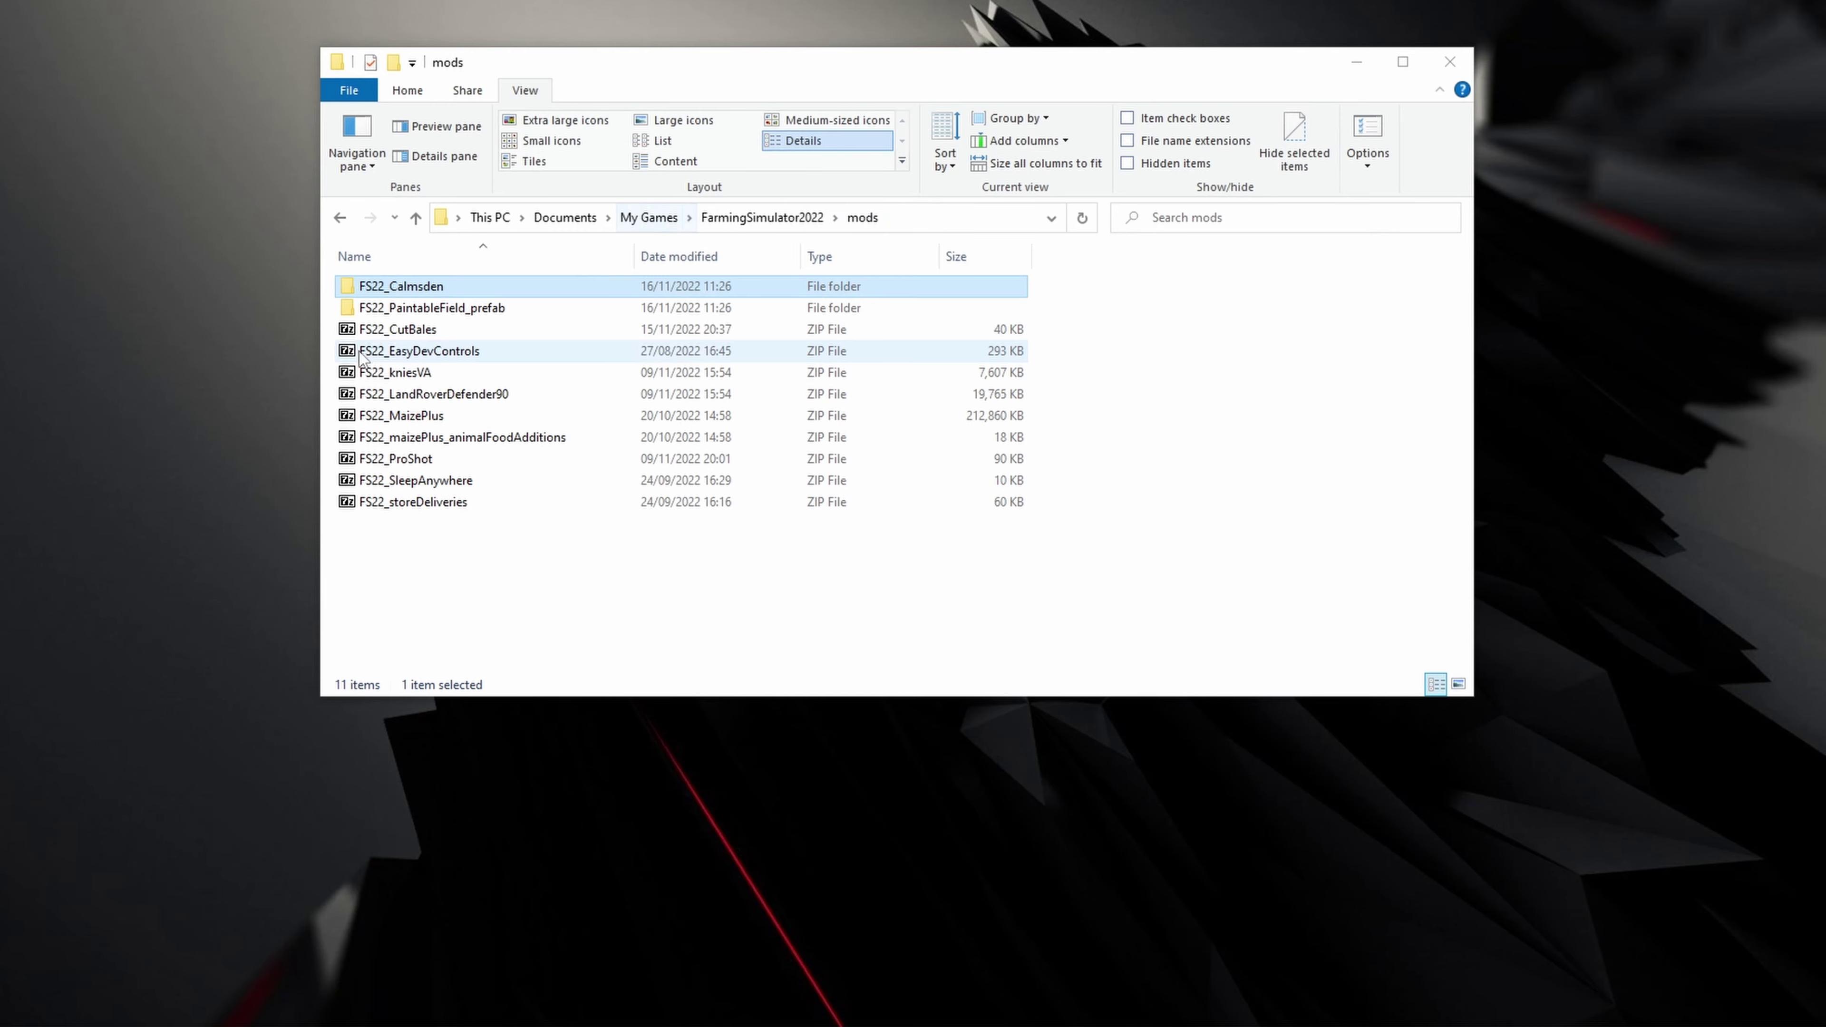
pyautogui.doubleClick(402, 307)
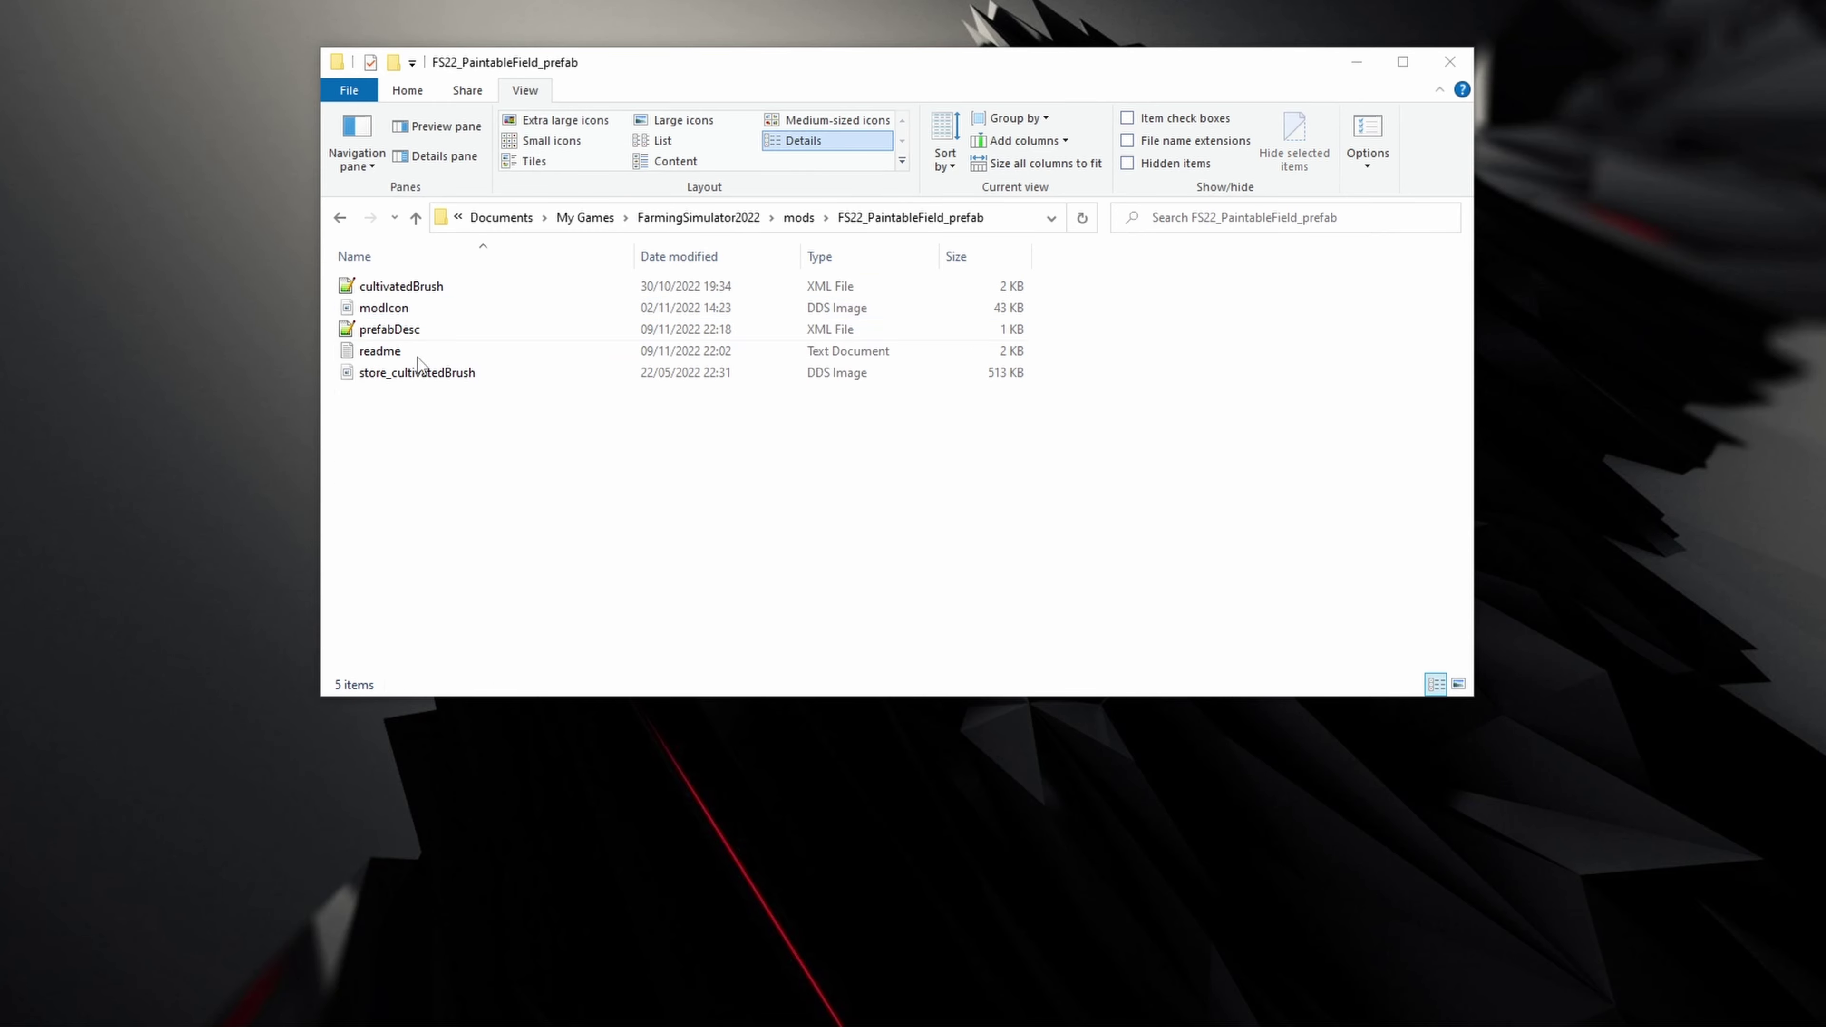
pyautogui.doubleClick(395, 351)
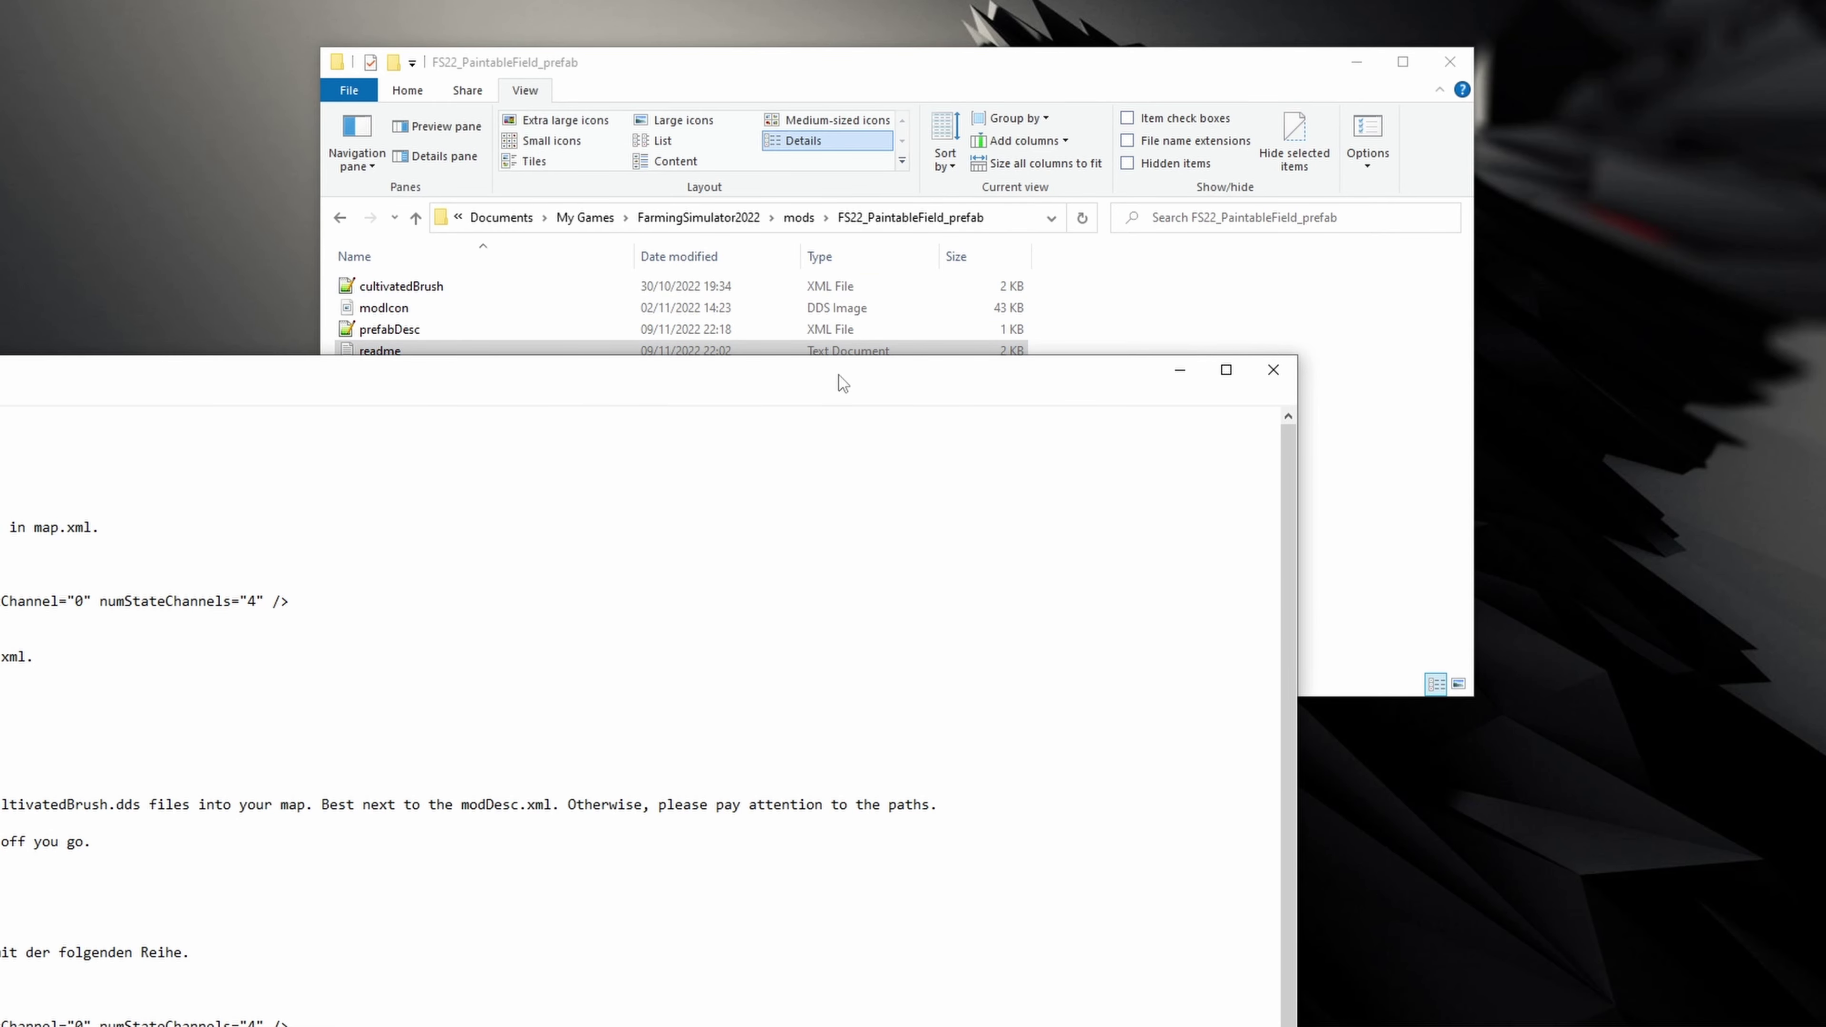
pyautogui.moveTo(842, 372); pyautogui.dragTo(1387, 114)
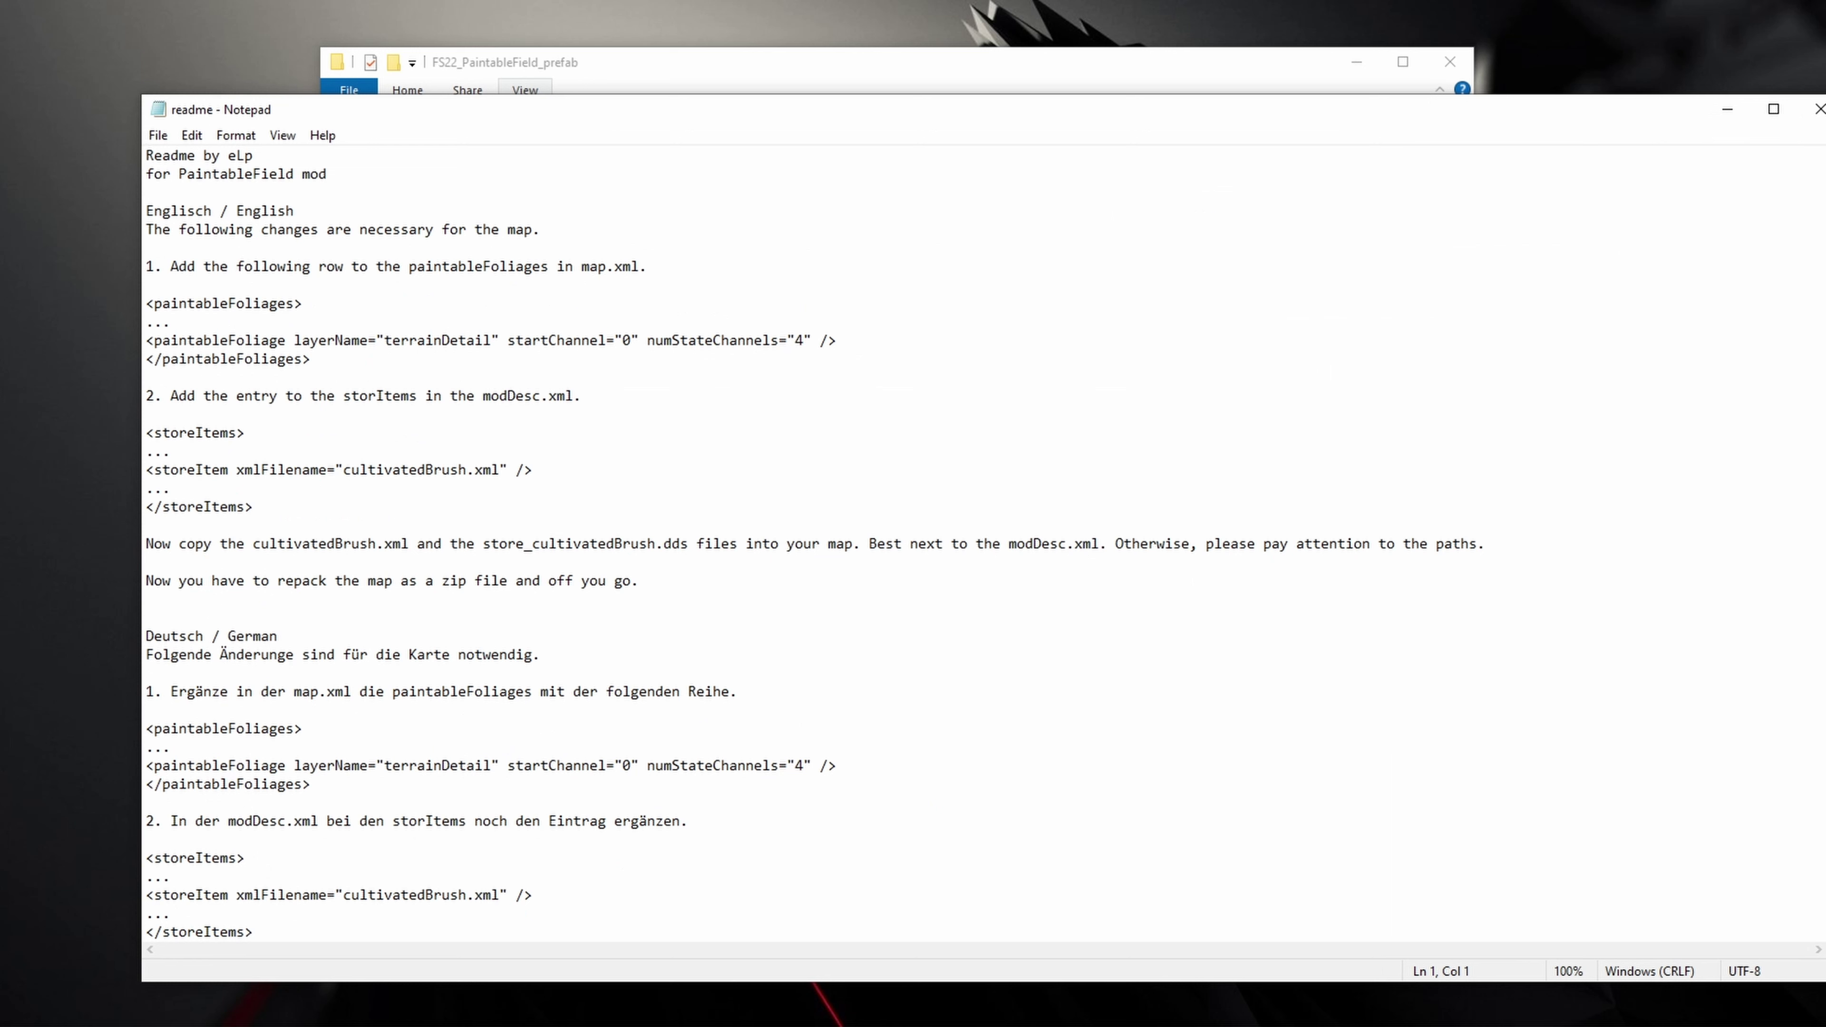
pyautogui.moveTo(1824, 980); pyautogui.dragTo(1487, 858)
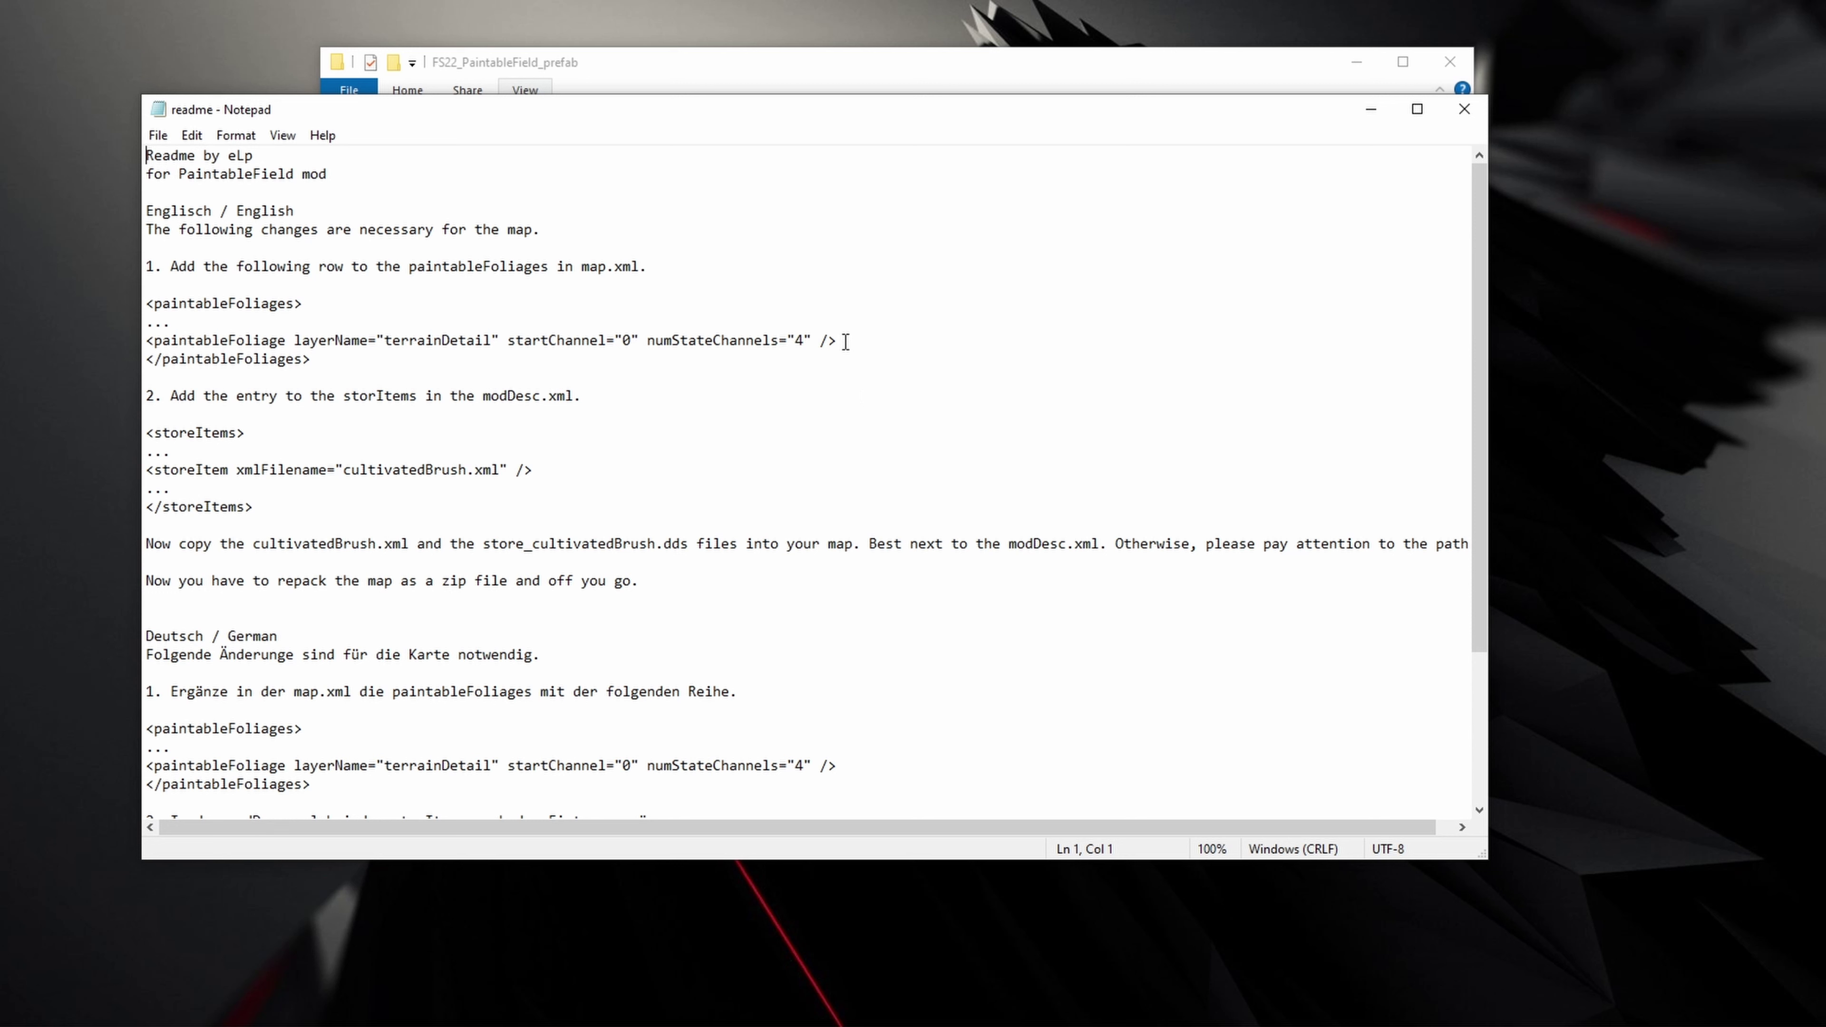
# - Select the terrainDetail paintableFoliage row in the readme's English instructions and open map.xml from the maps folder of FS22_Calmsden
pyautogui.moveTo(845, 341)
pyautogui.mouseDown()
pyautogui.moveTo(160, 382)
pyautogui.moveTo(120, 338)
pyautogui.mouseUp()
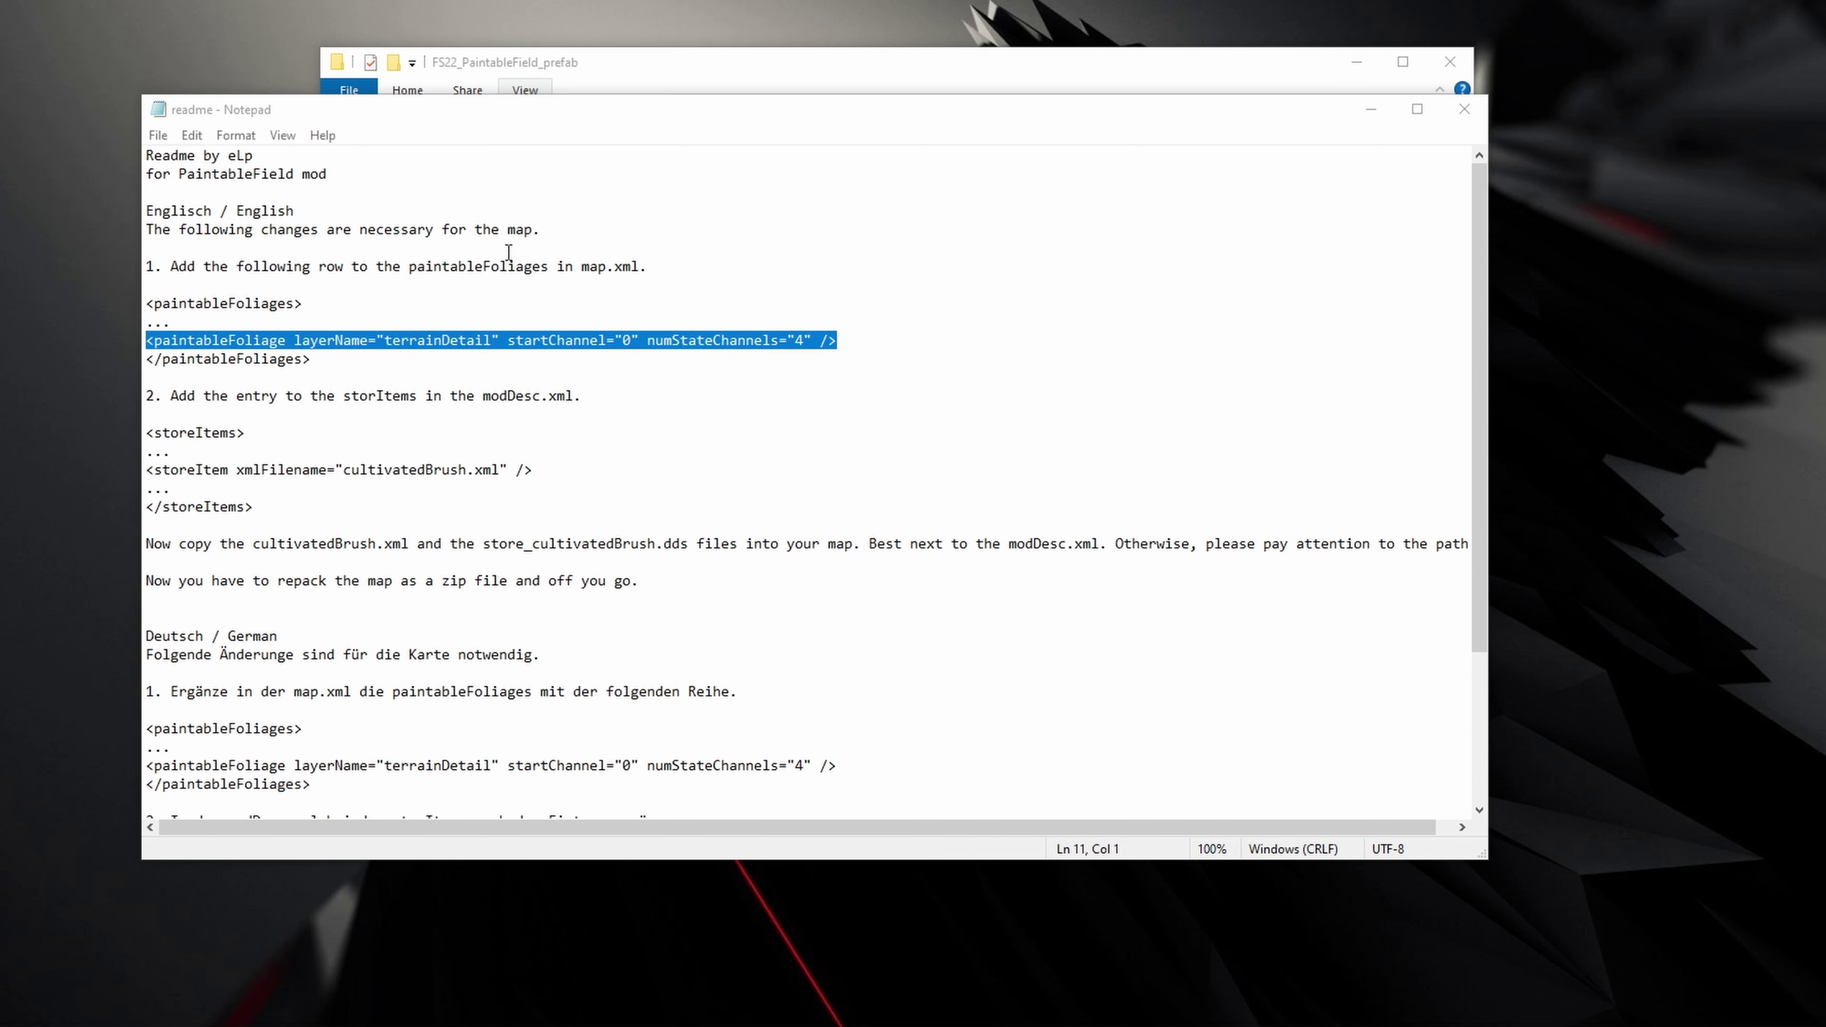
pyautogui.click(739, 69)
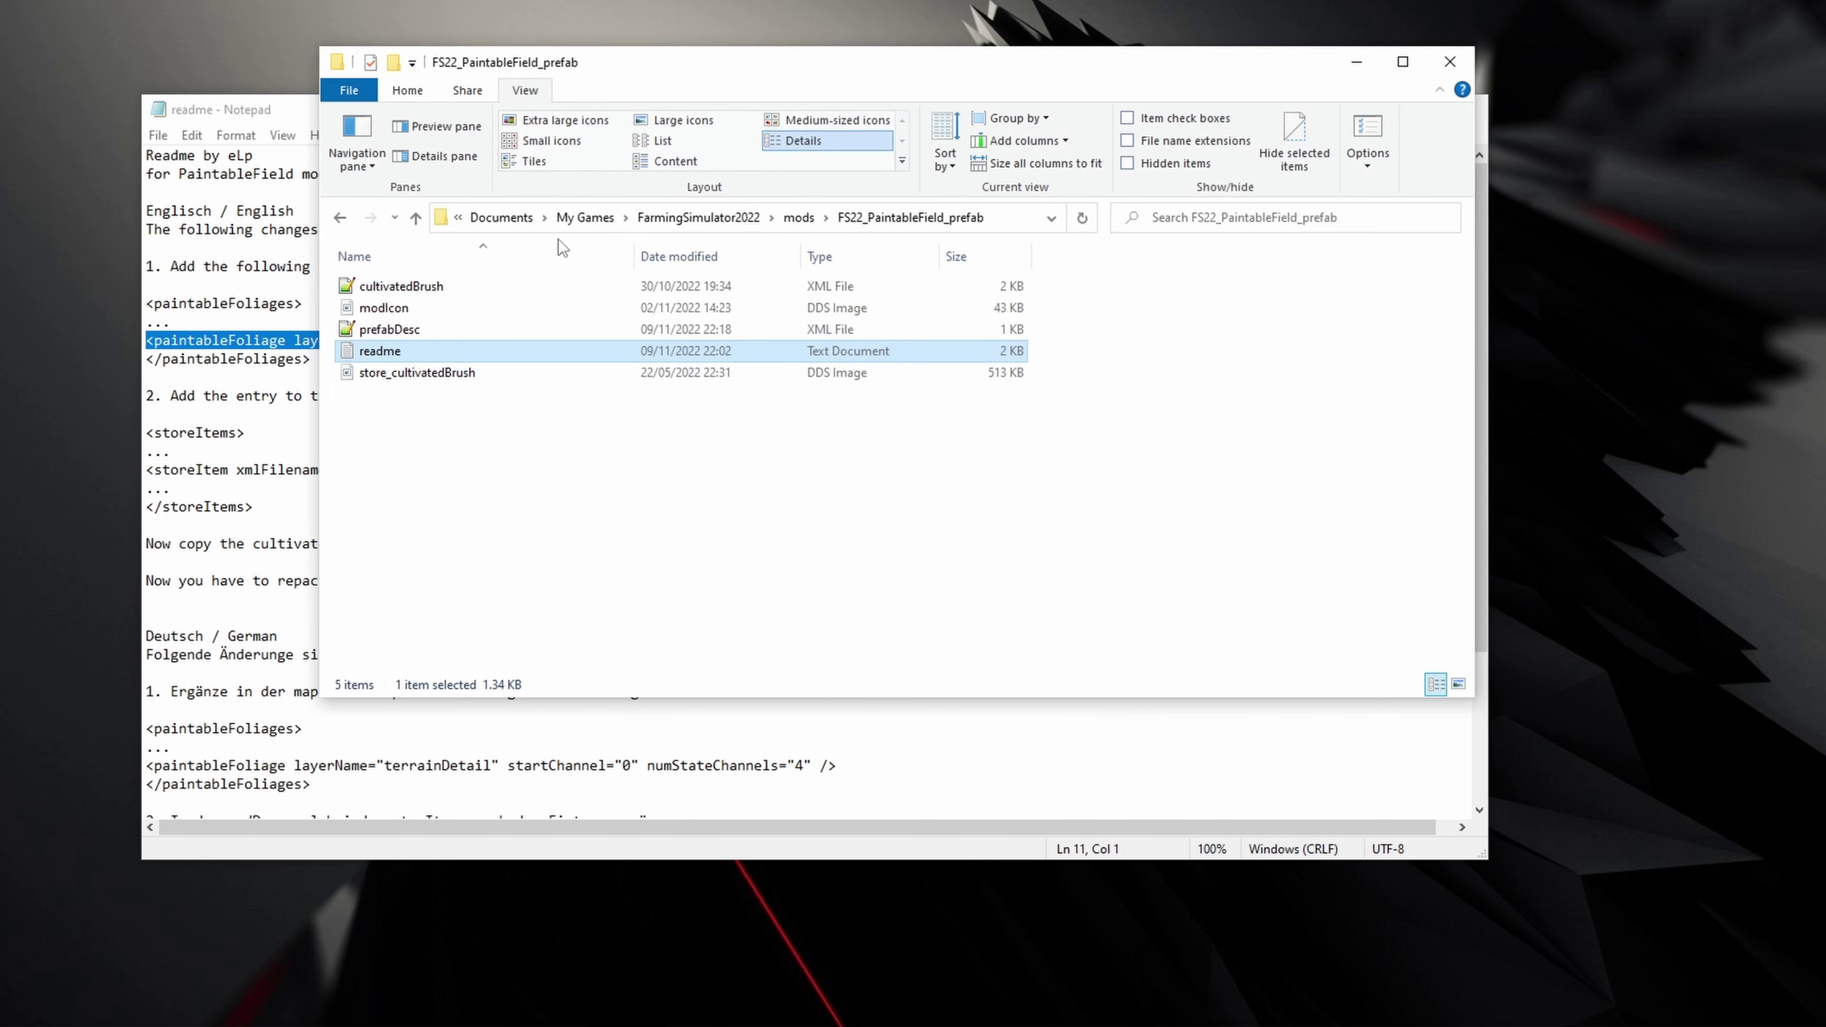
pyautogui.click(799, 218)
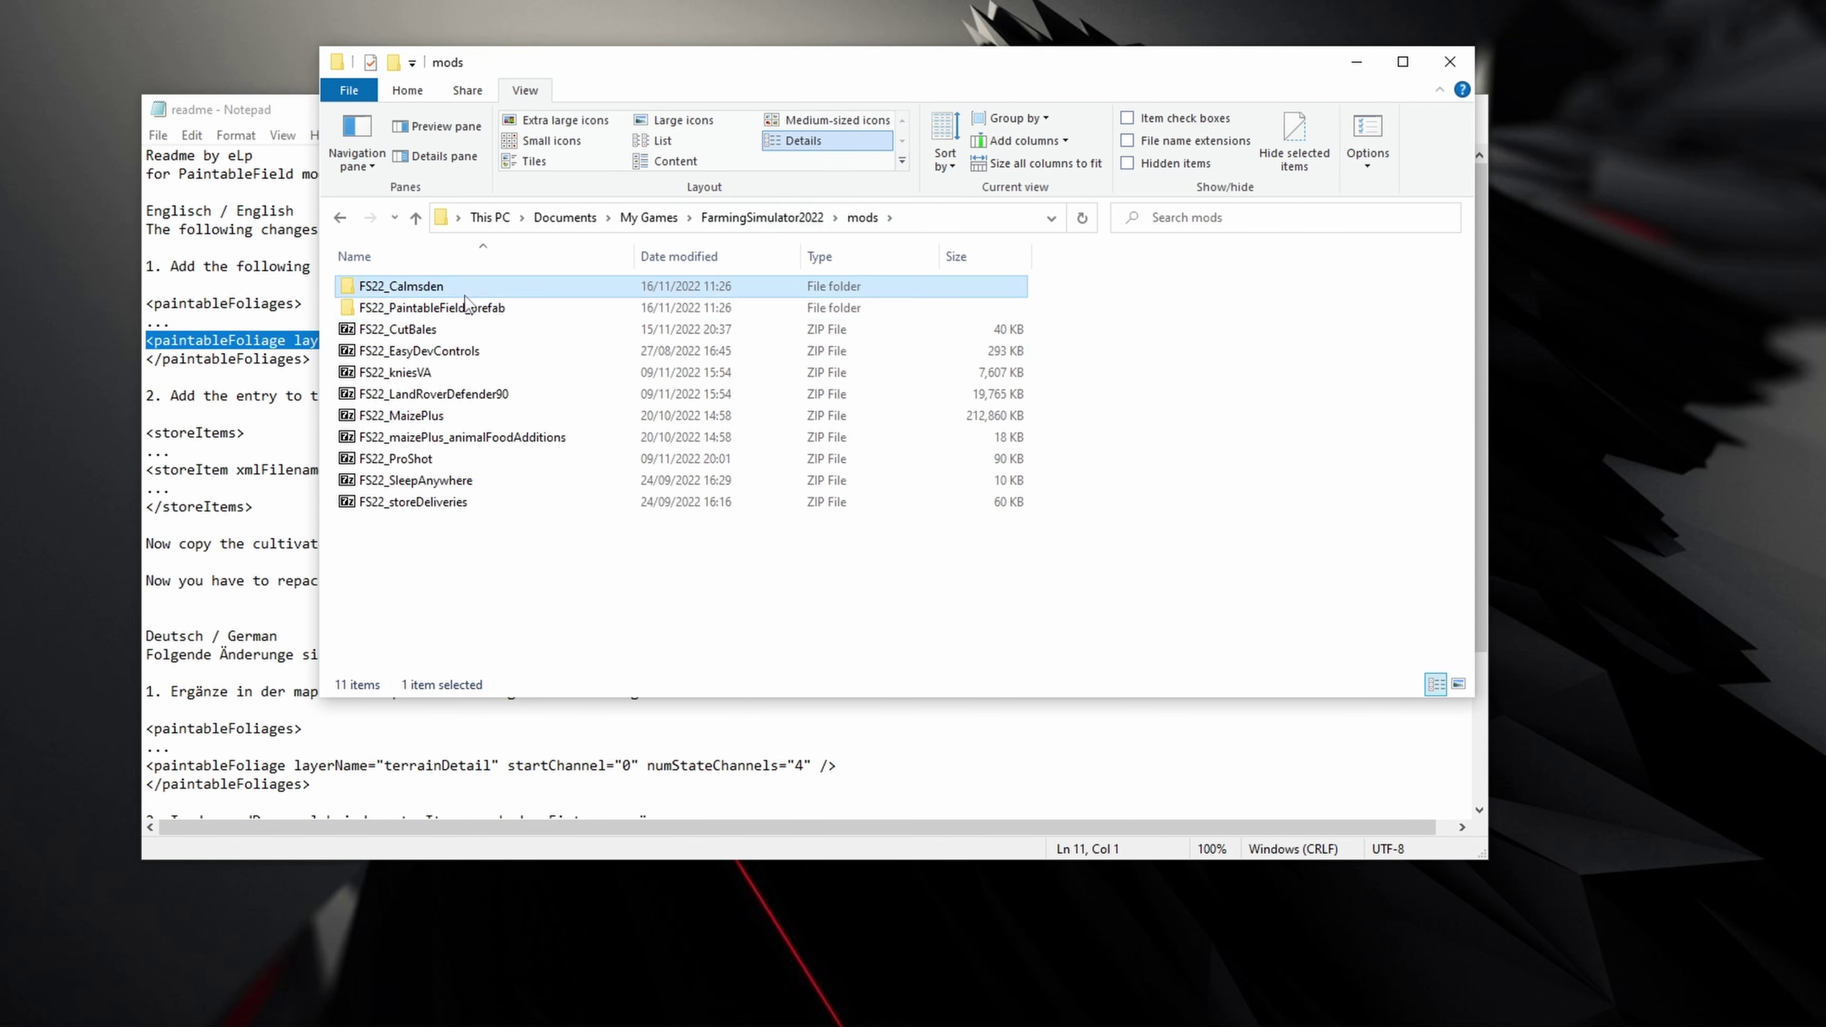
pyautogui.doubleClick(464, 291)
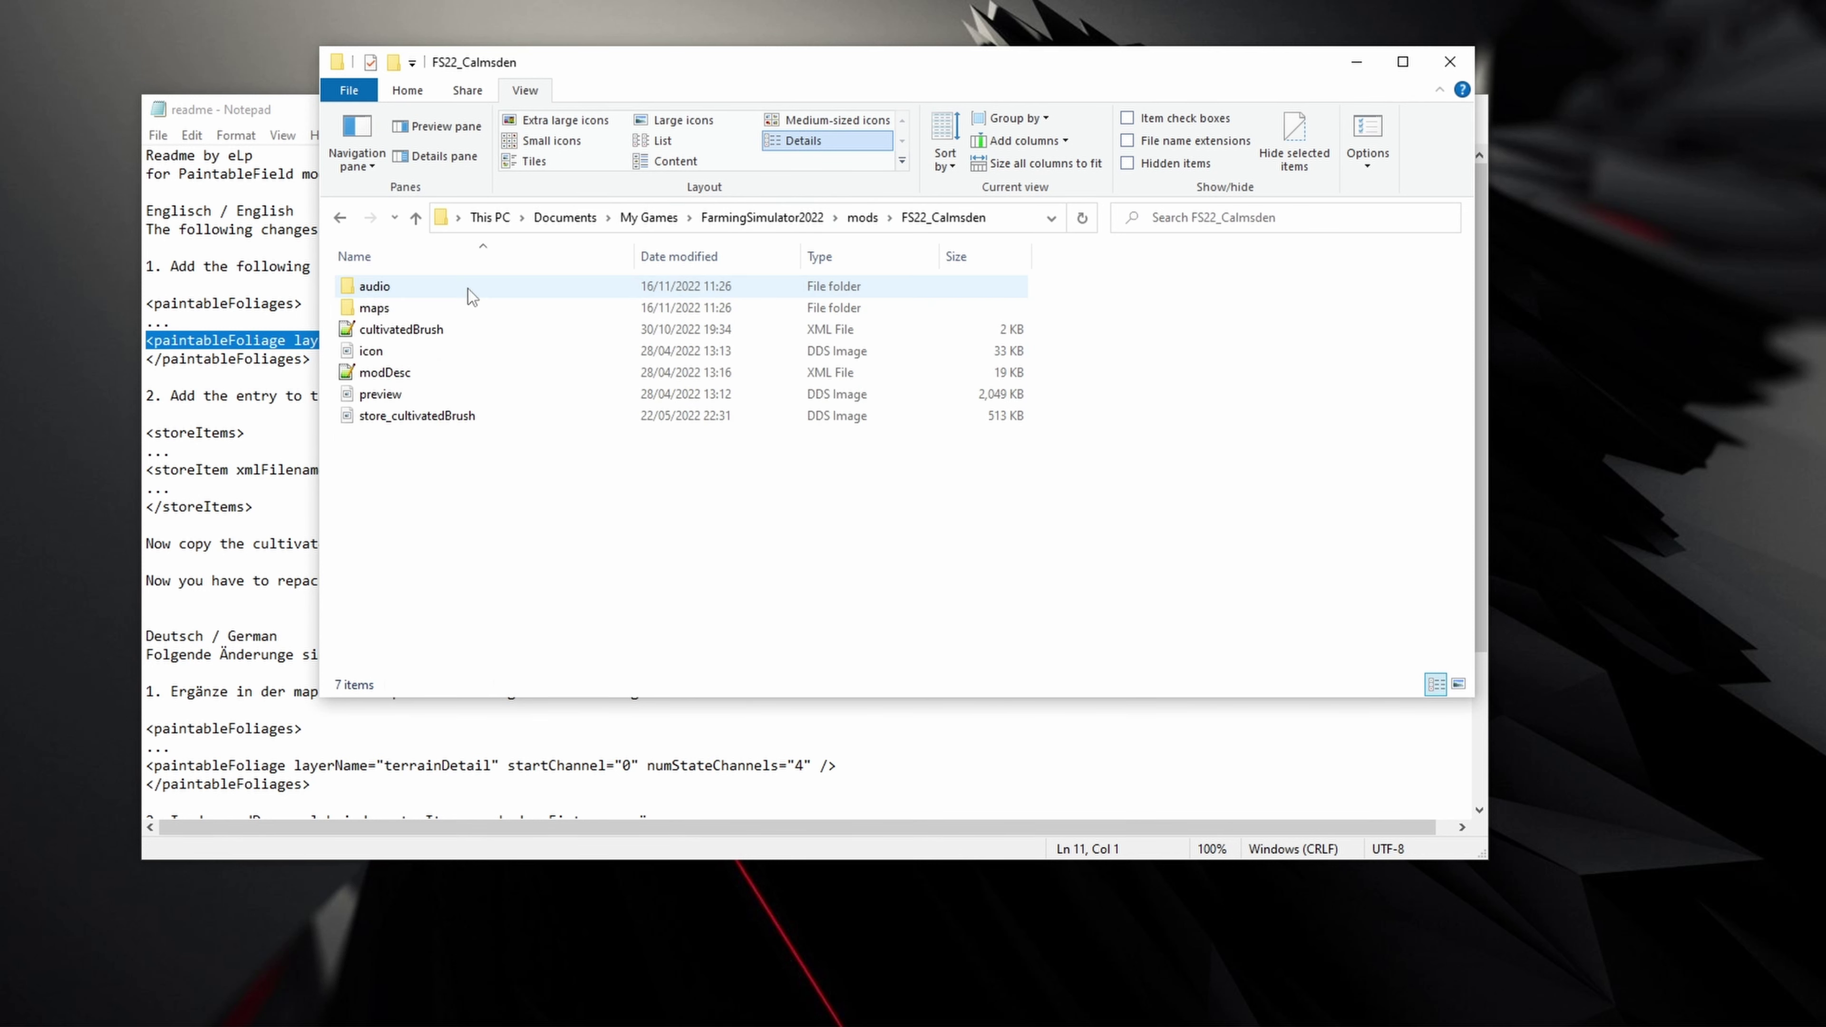
pyautogui.doubleClick(439, 307)
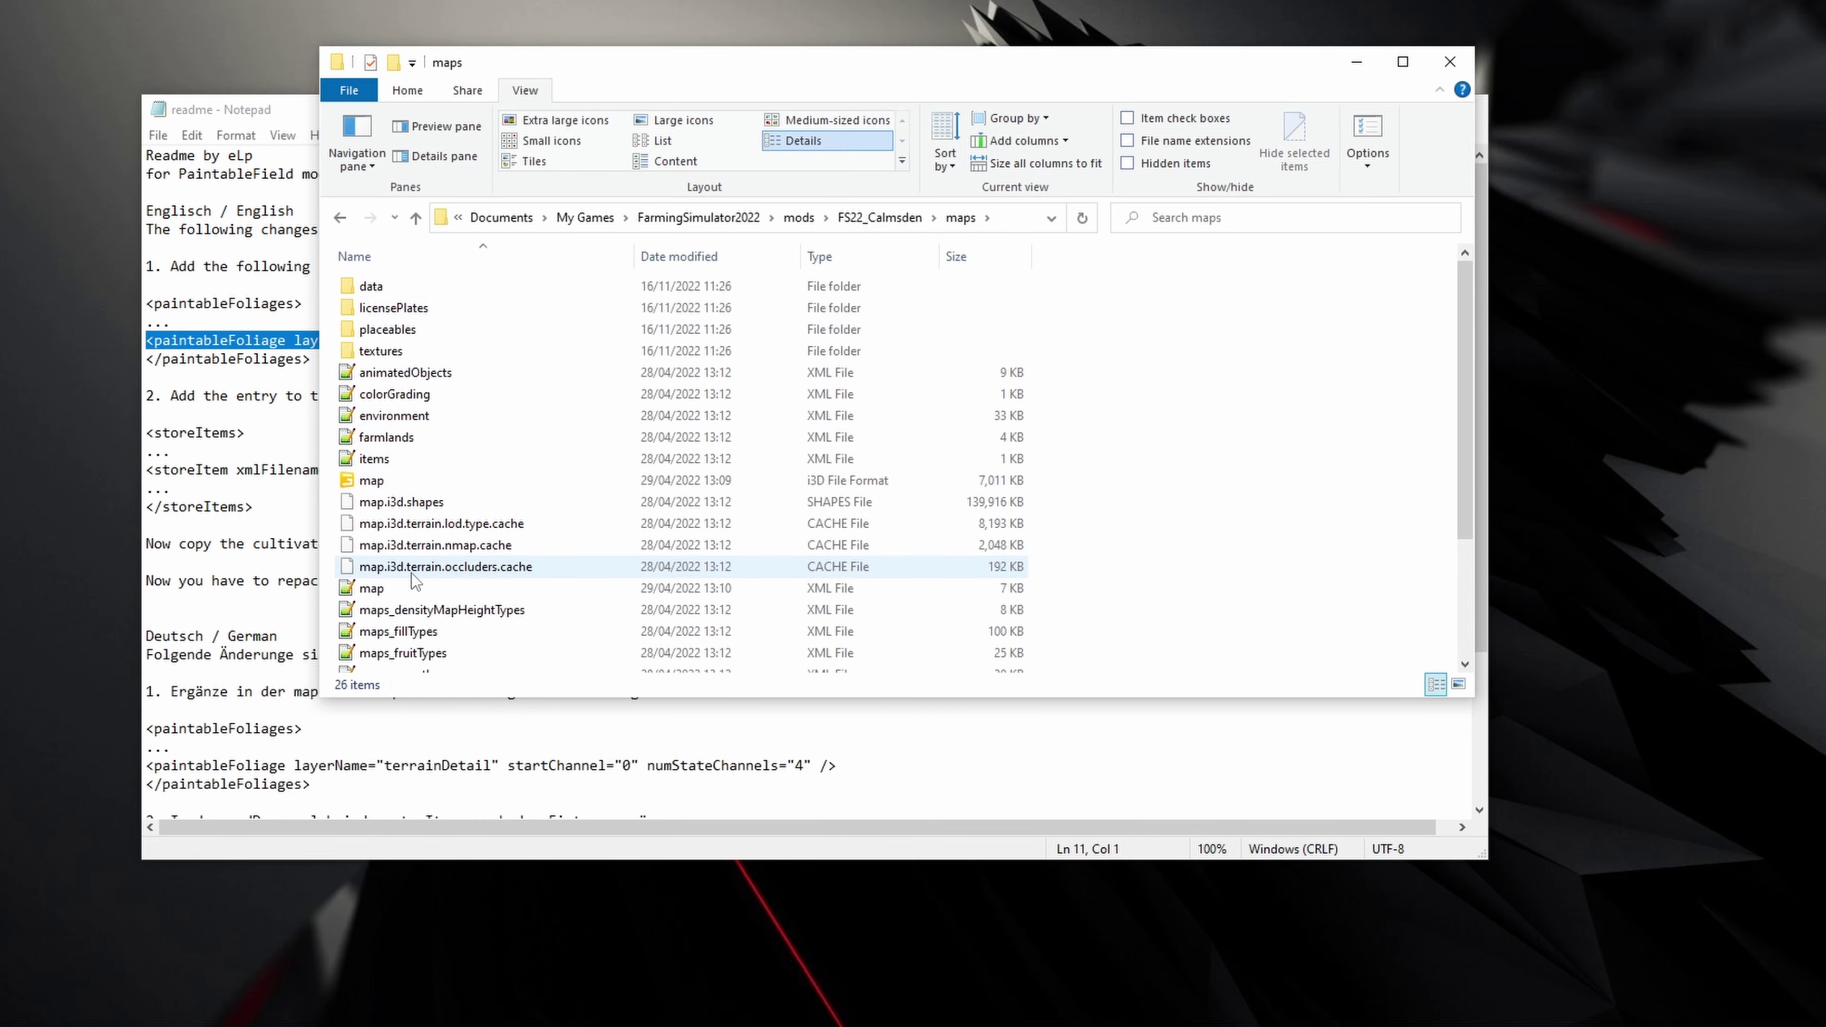
pyautogui.doubleClick(397, 591)
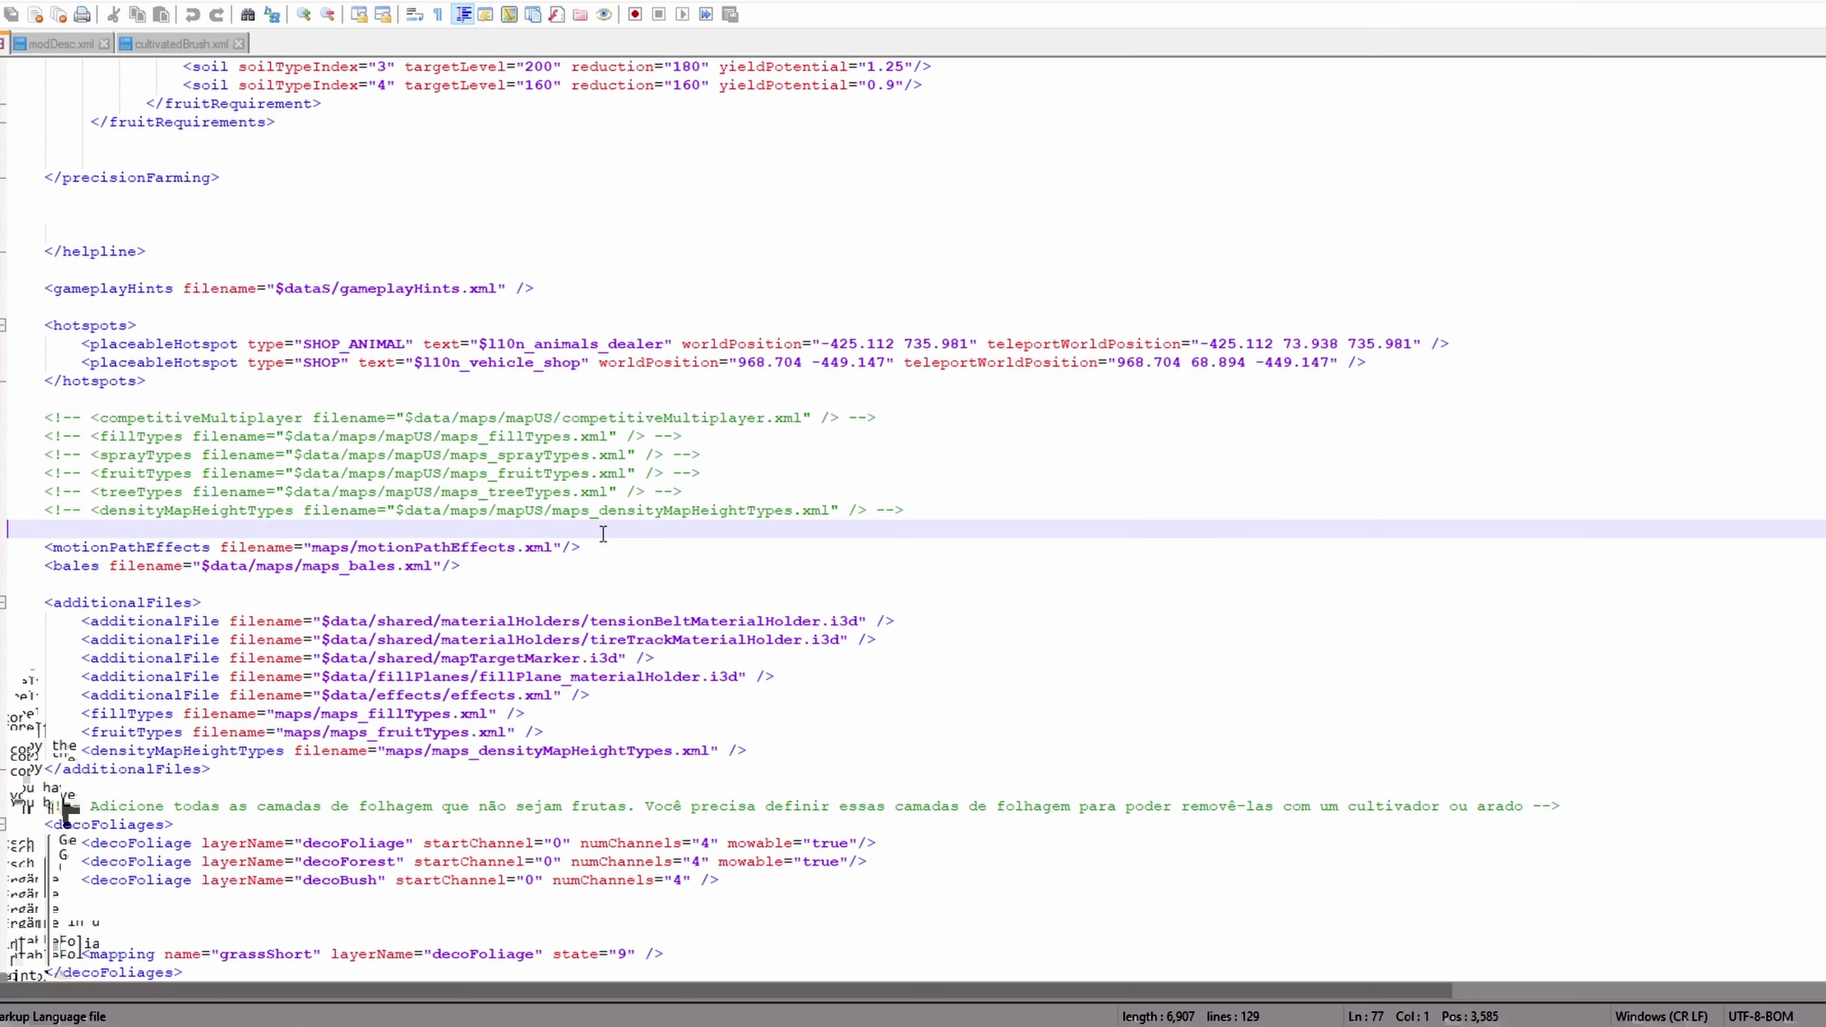
# - Add an empty line after the decoFoliage entry in map.xml's paintableFoliages and copy the selected terrainDetail row from the readme
pyautogui.scroll(-6, 615, 518)
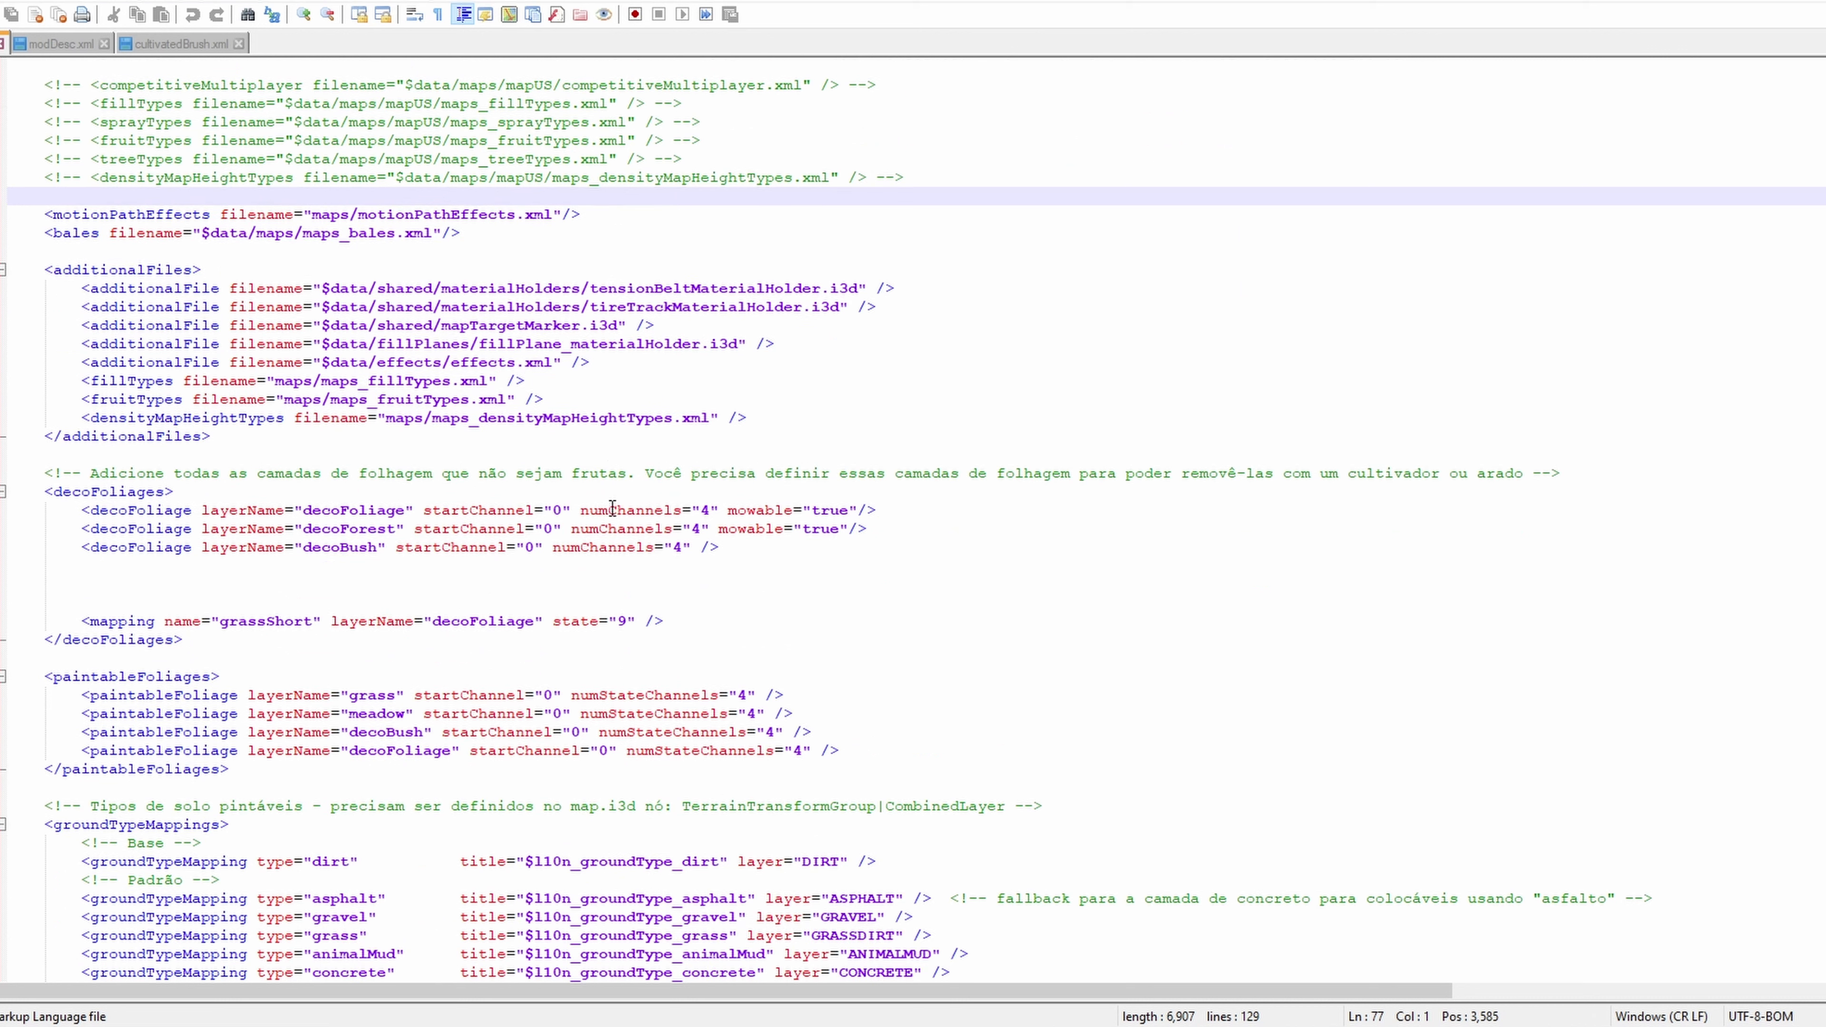
pyautogui.click(865, 749)
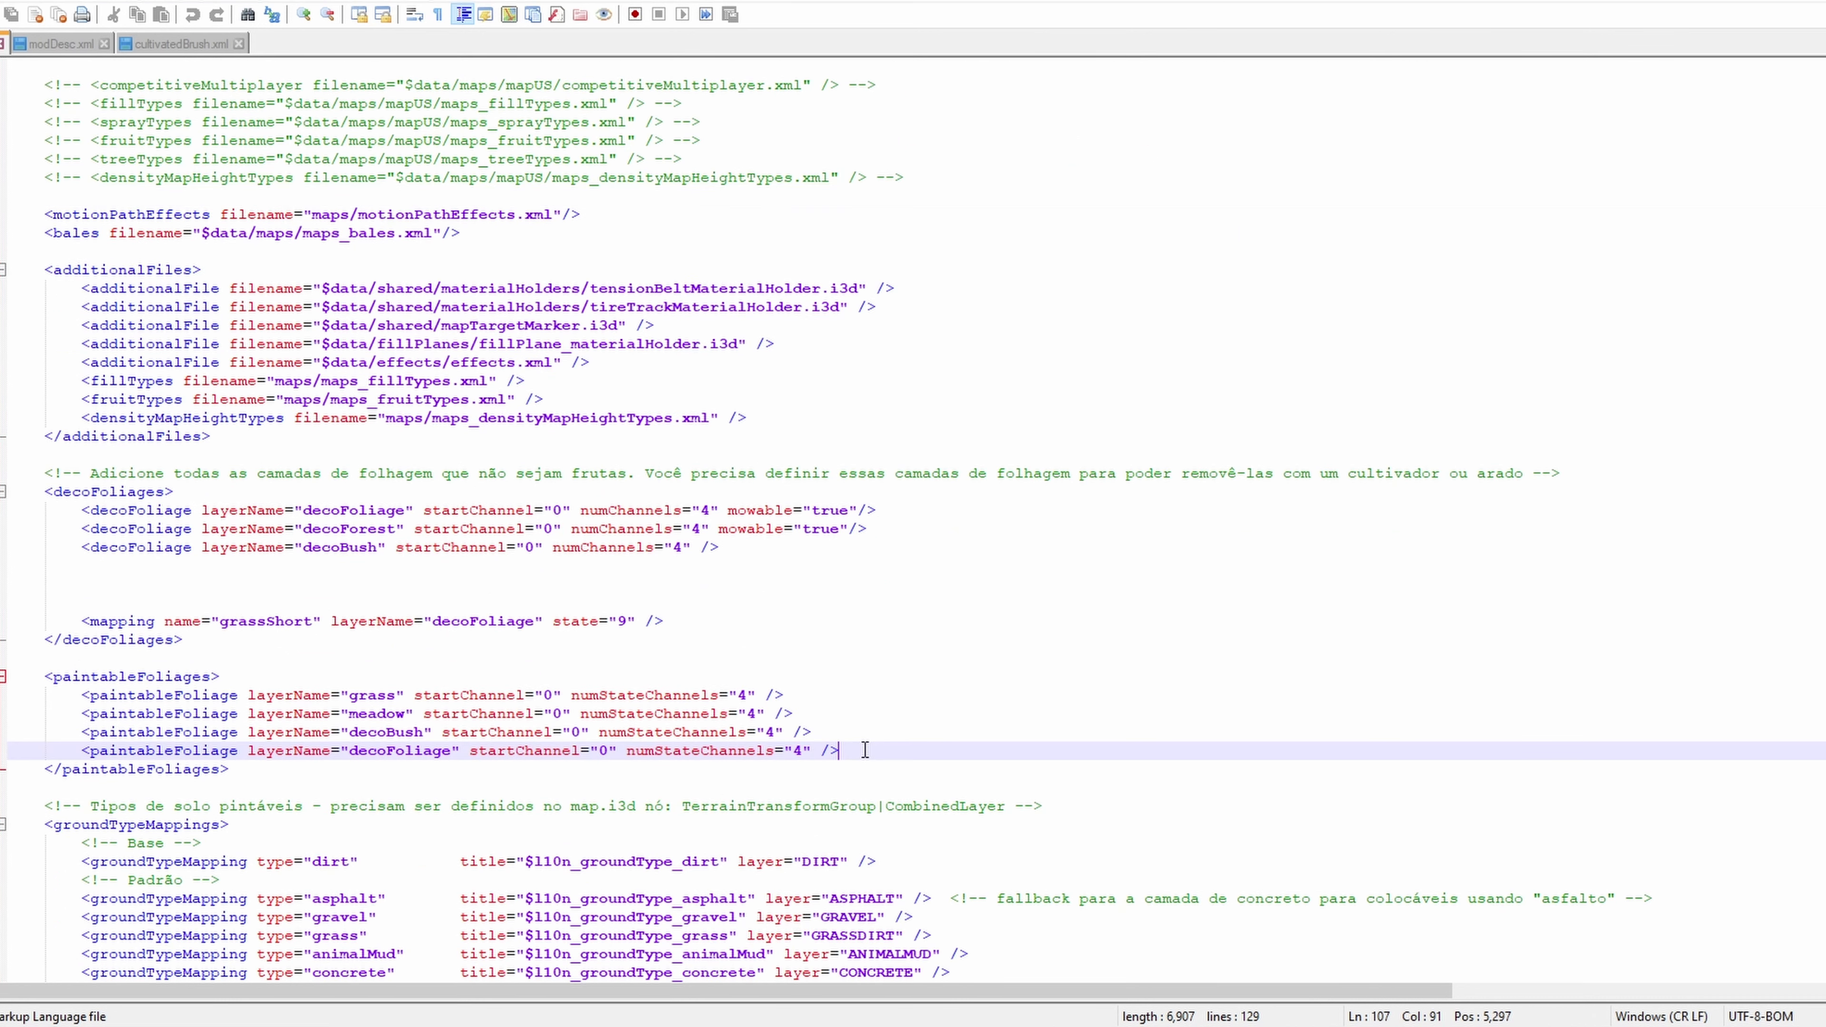
pyautogui.press('Return')
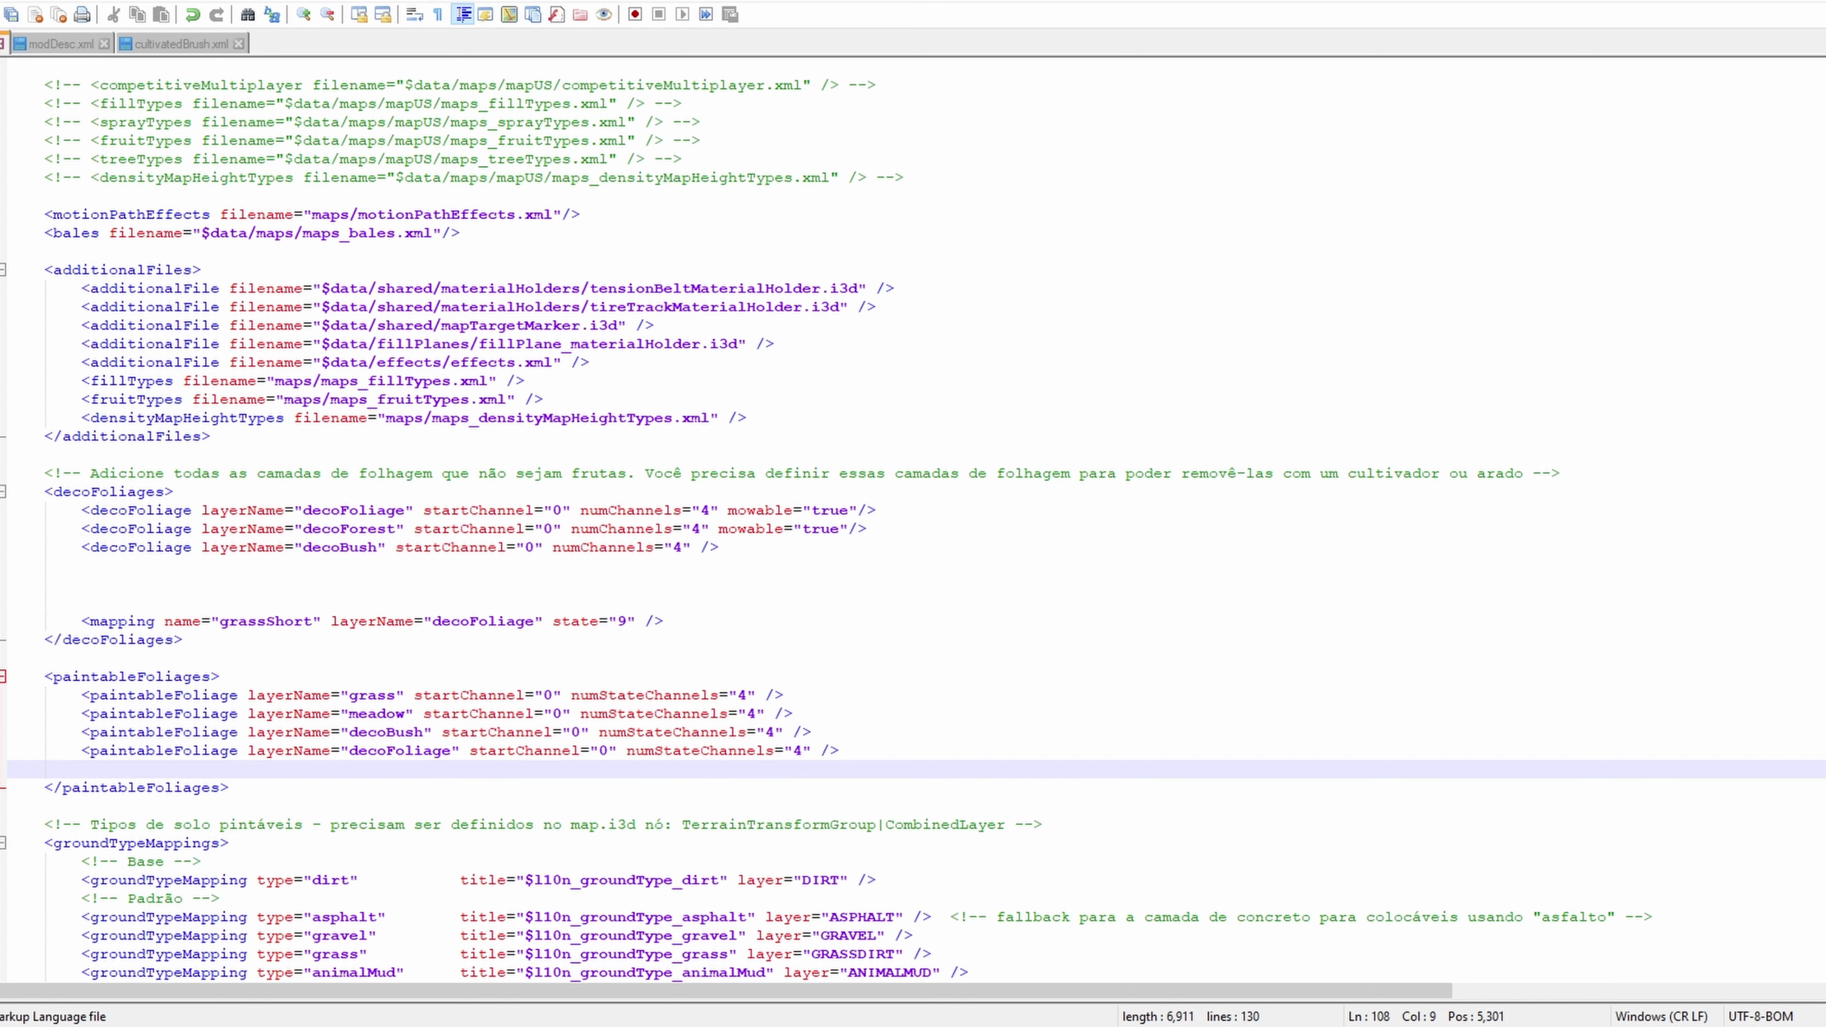
pyautogui.hotkey('alt', 'Tab')
pyautogui.rightClick(594, 341)
pyautogui.click(642, 404)
# - Paste the terrainDetail row on the empty line in paintableFoliages, indented like the other entries, and save map.xml
pyautogui.moveTo(90, 751); pyautogui.dragTo(81, 750)
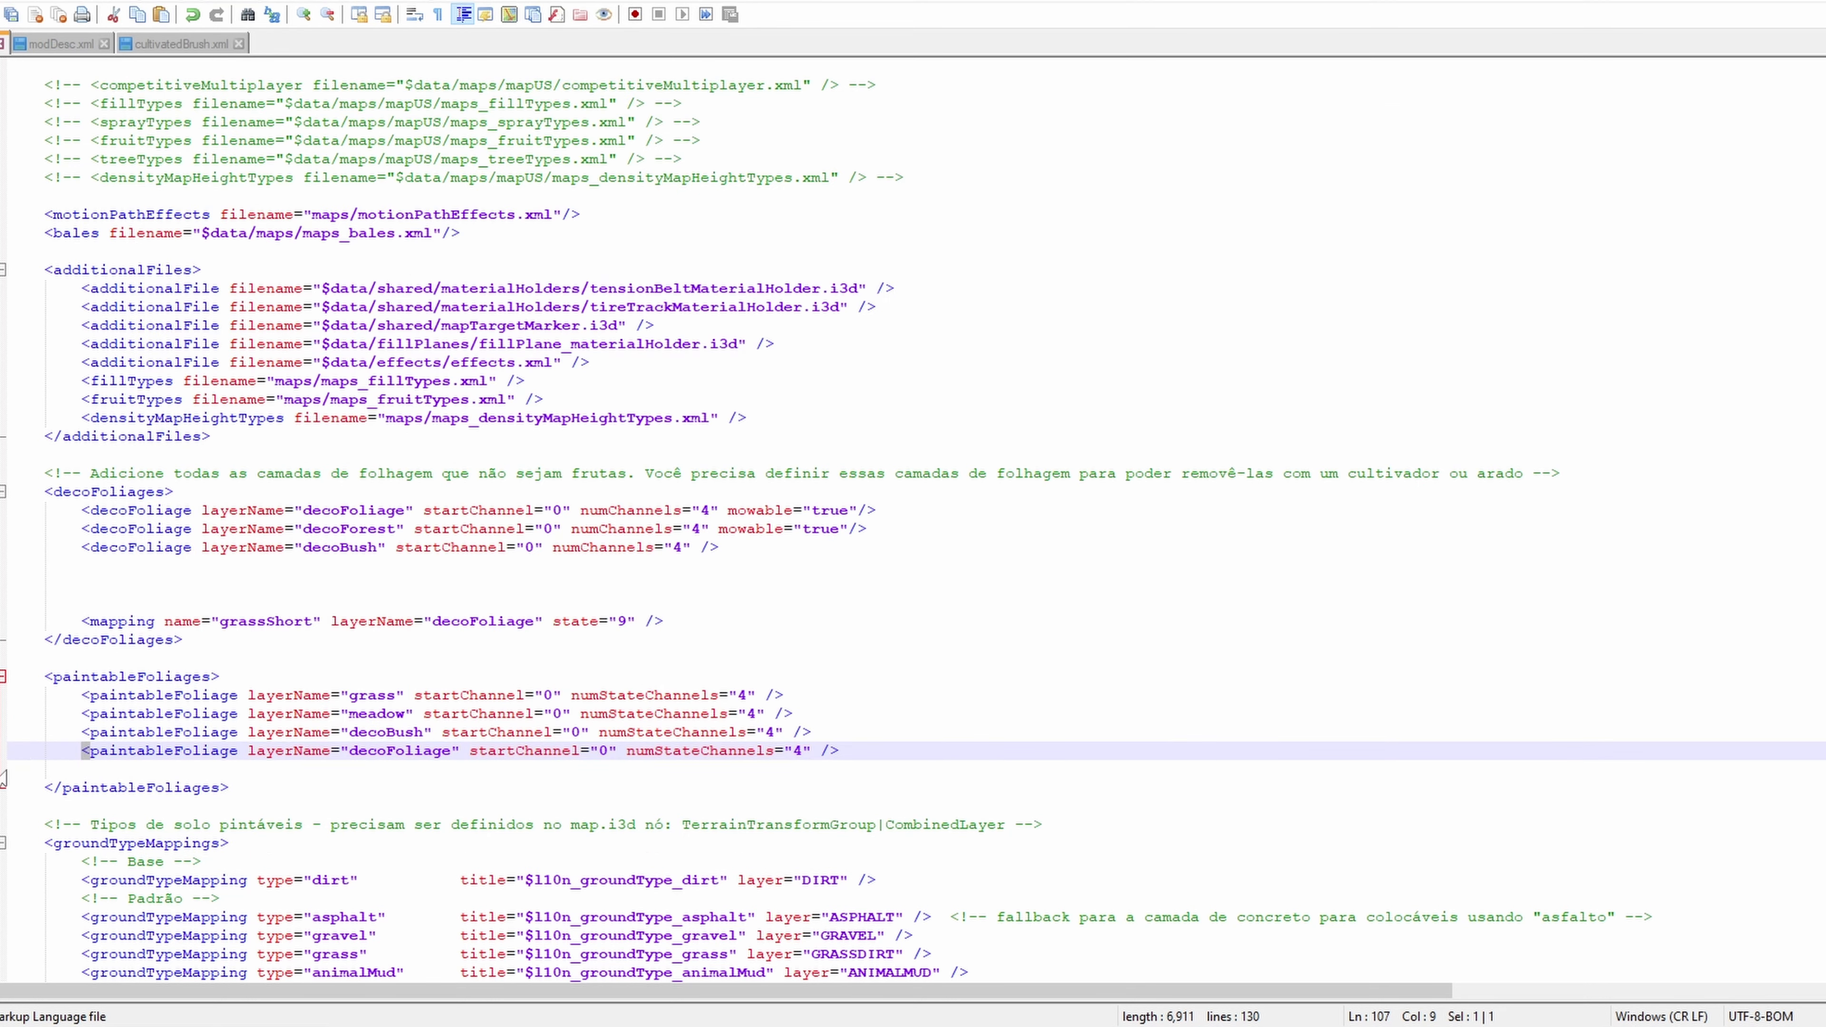
pyautogui.click(11, 769)
pyautogui.rightClick(18, 773)
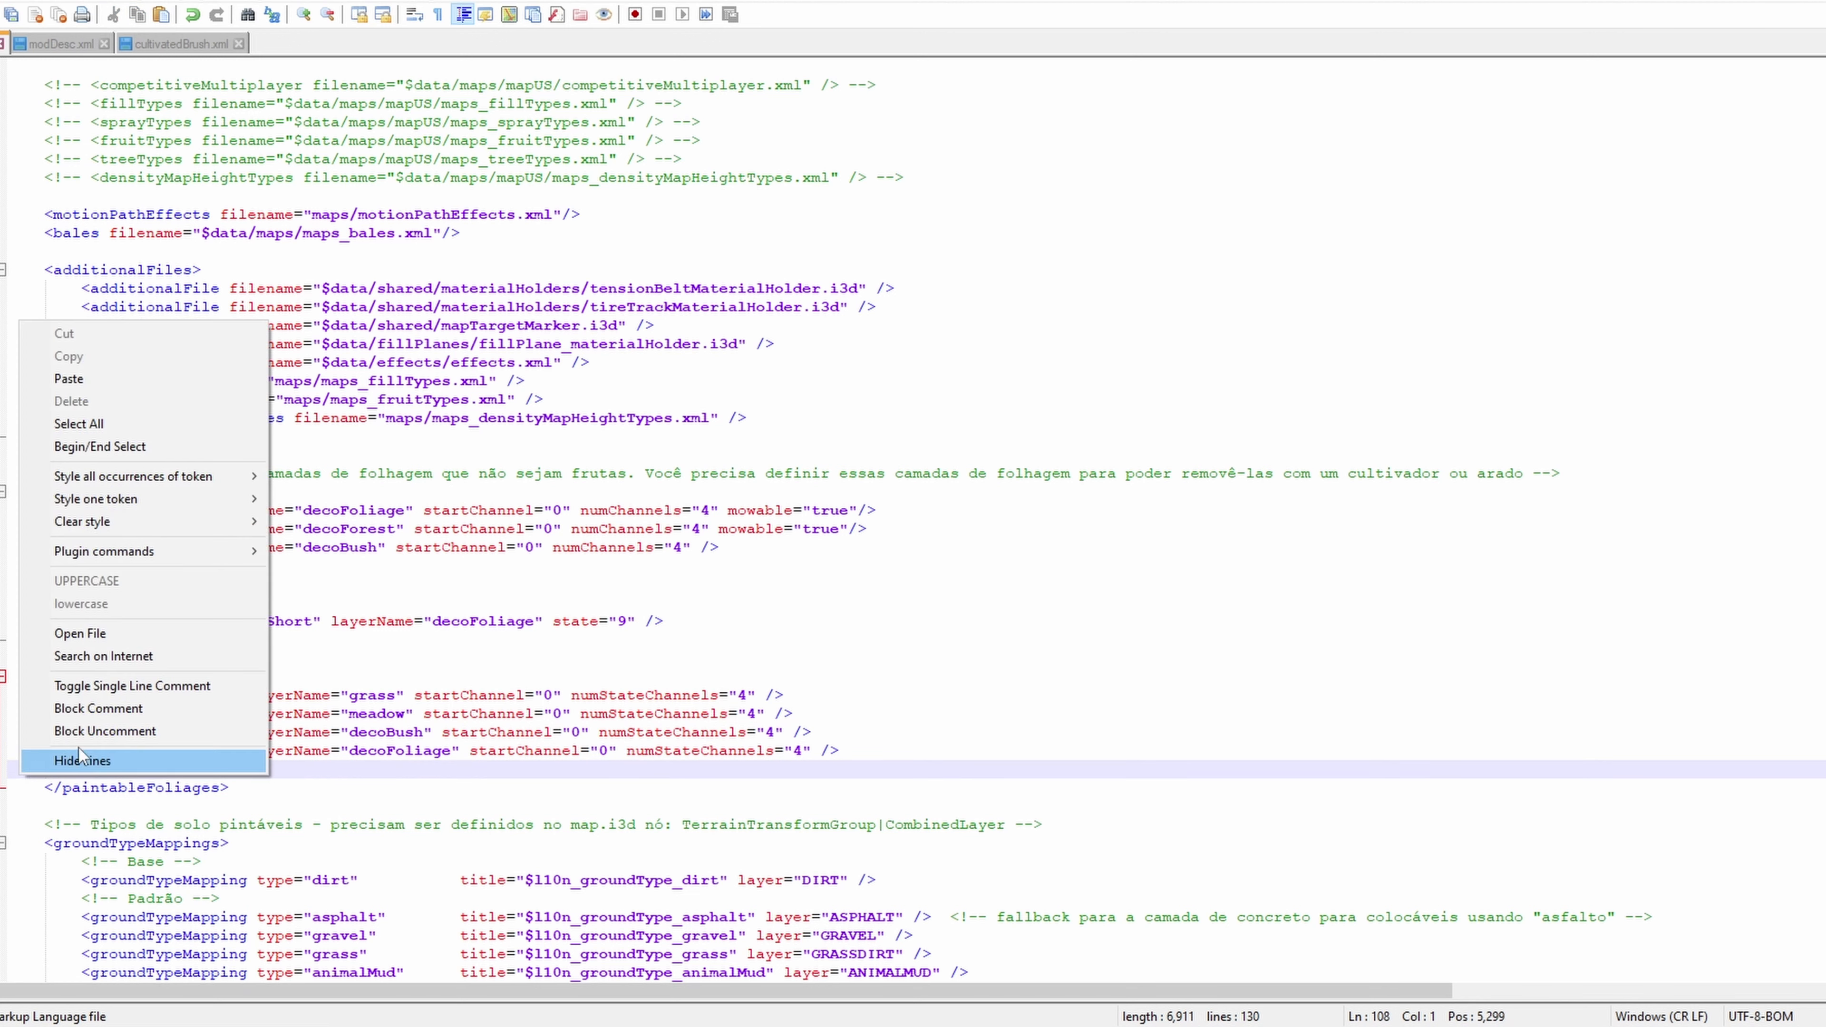
pyautogui.click(75, 385)
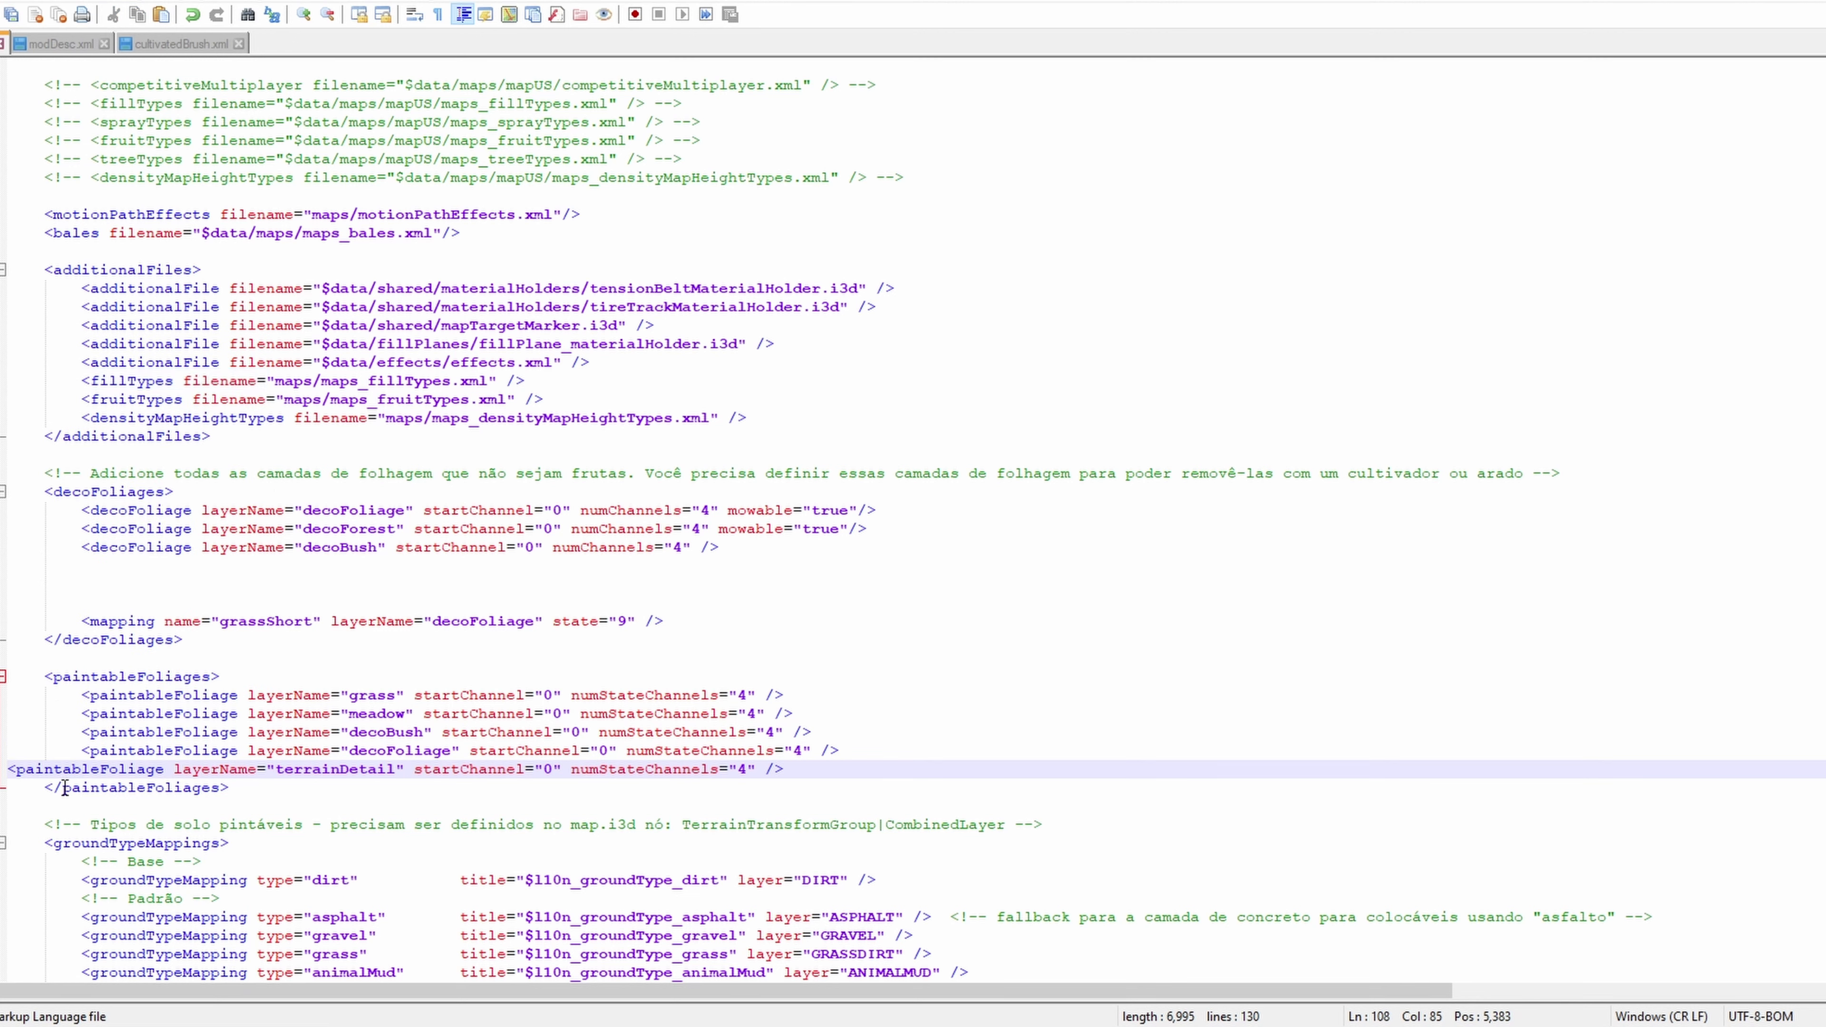
pyautogui.click(11, 769)
pyautogui.press('Tab')
pyautogui.press('Tab')
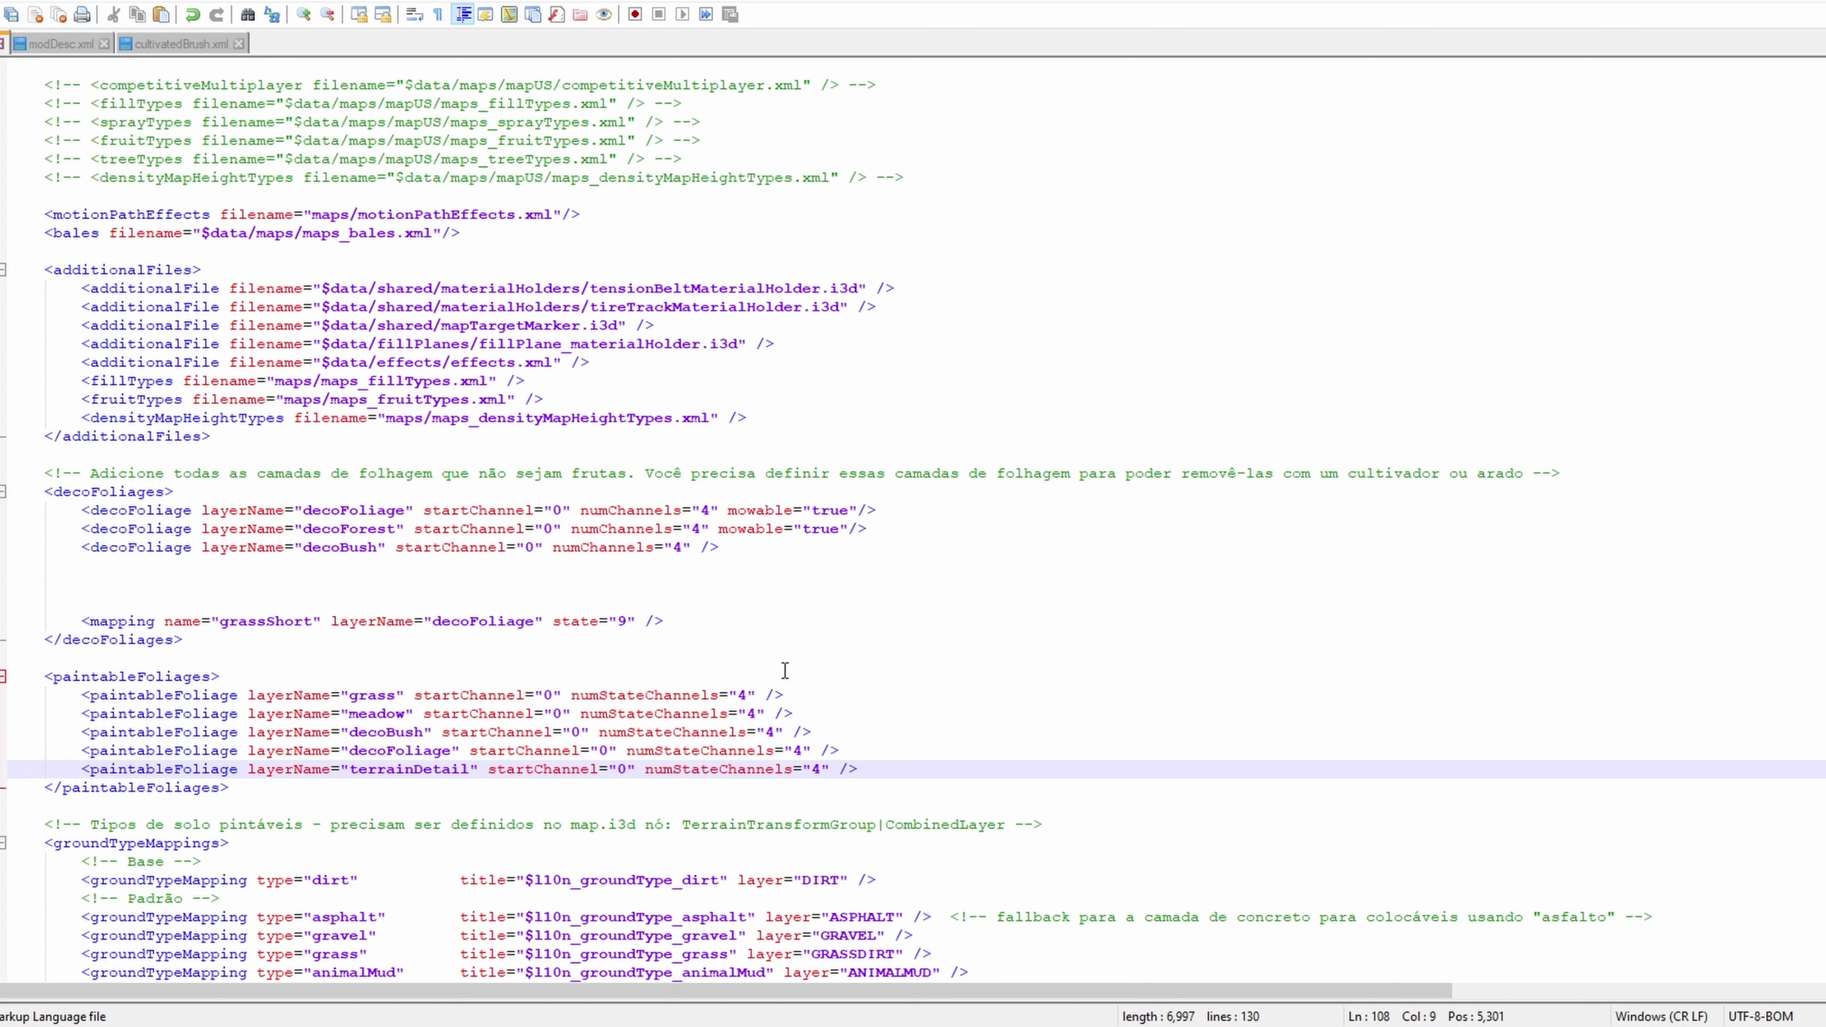
pyautogui.click(787, 675)
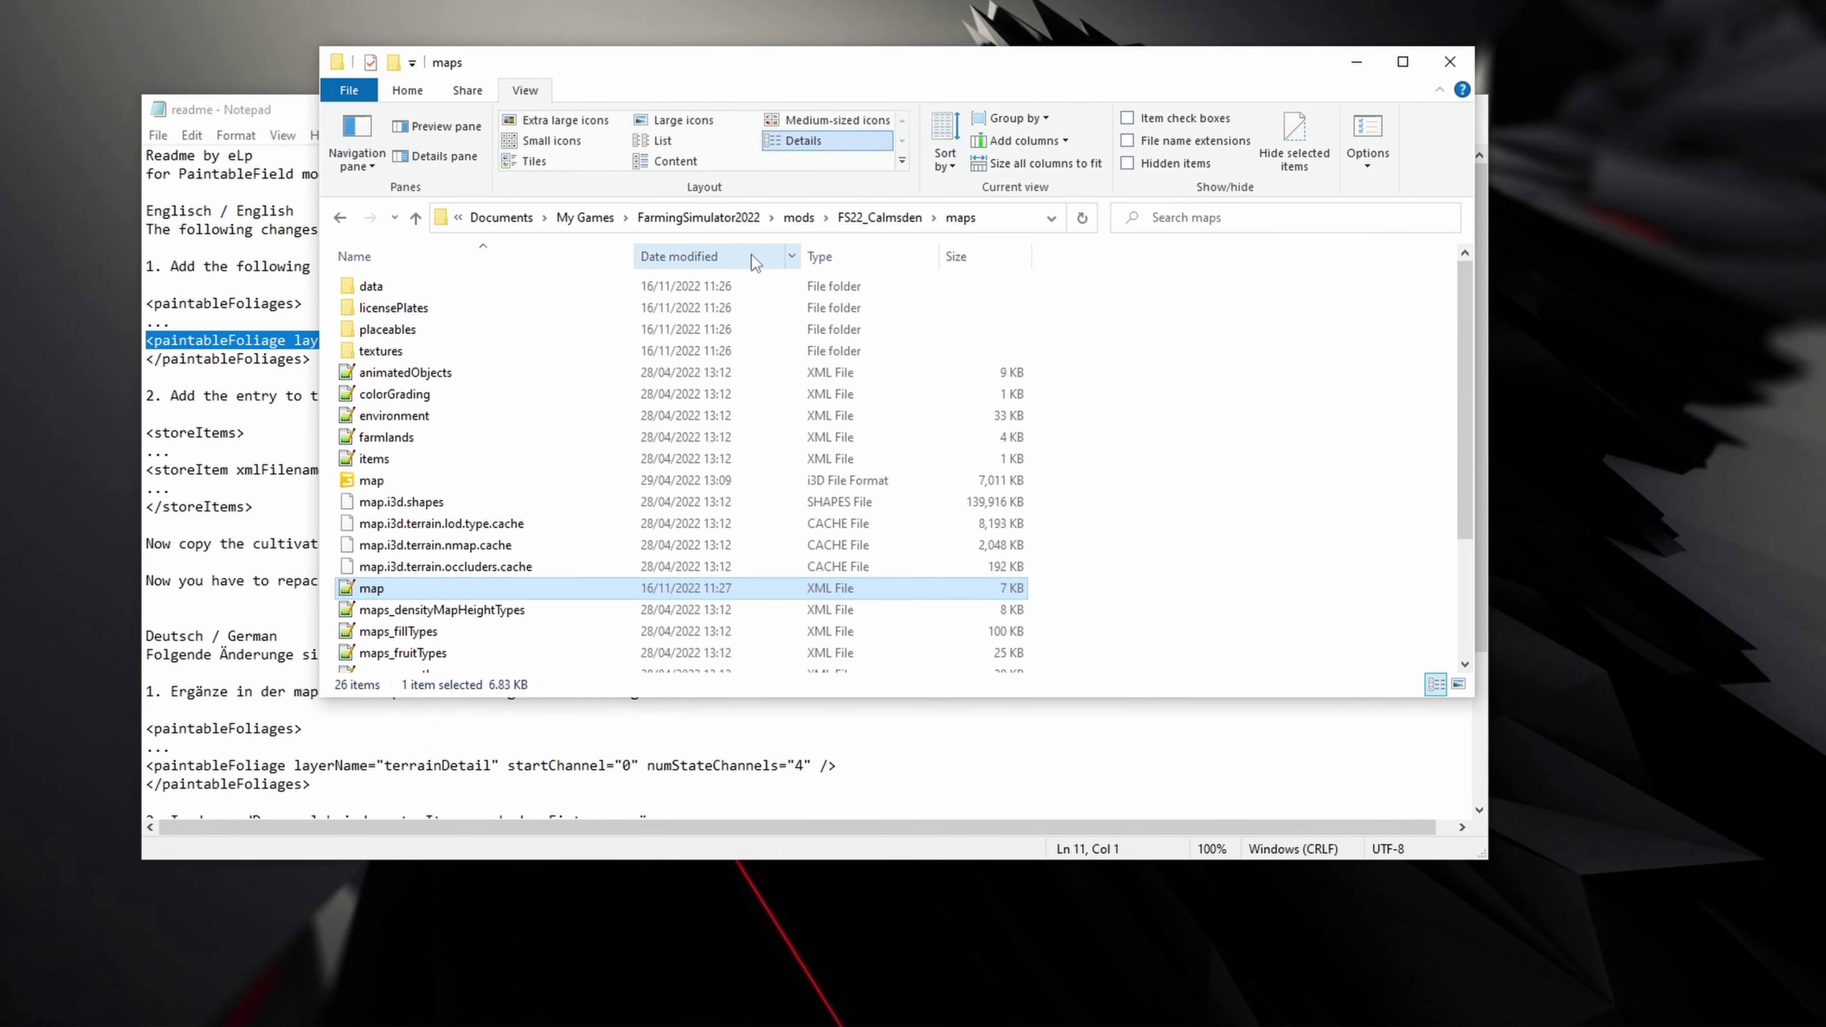
# - Open modDesc.xml from the FS22_Calmsden folder and bring the readme back up over its storeItems section
pyautogui.click(873, 218)
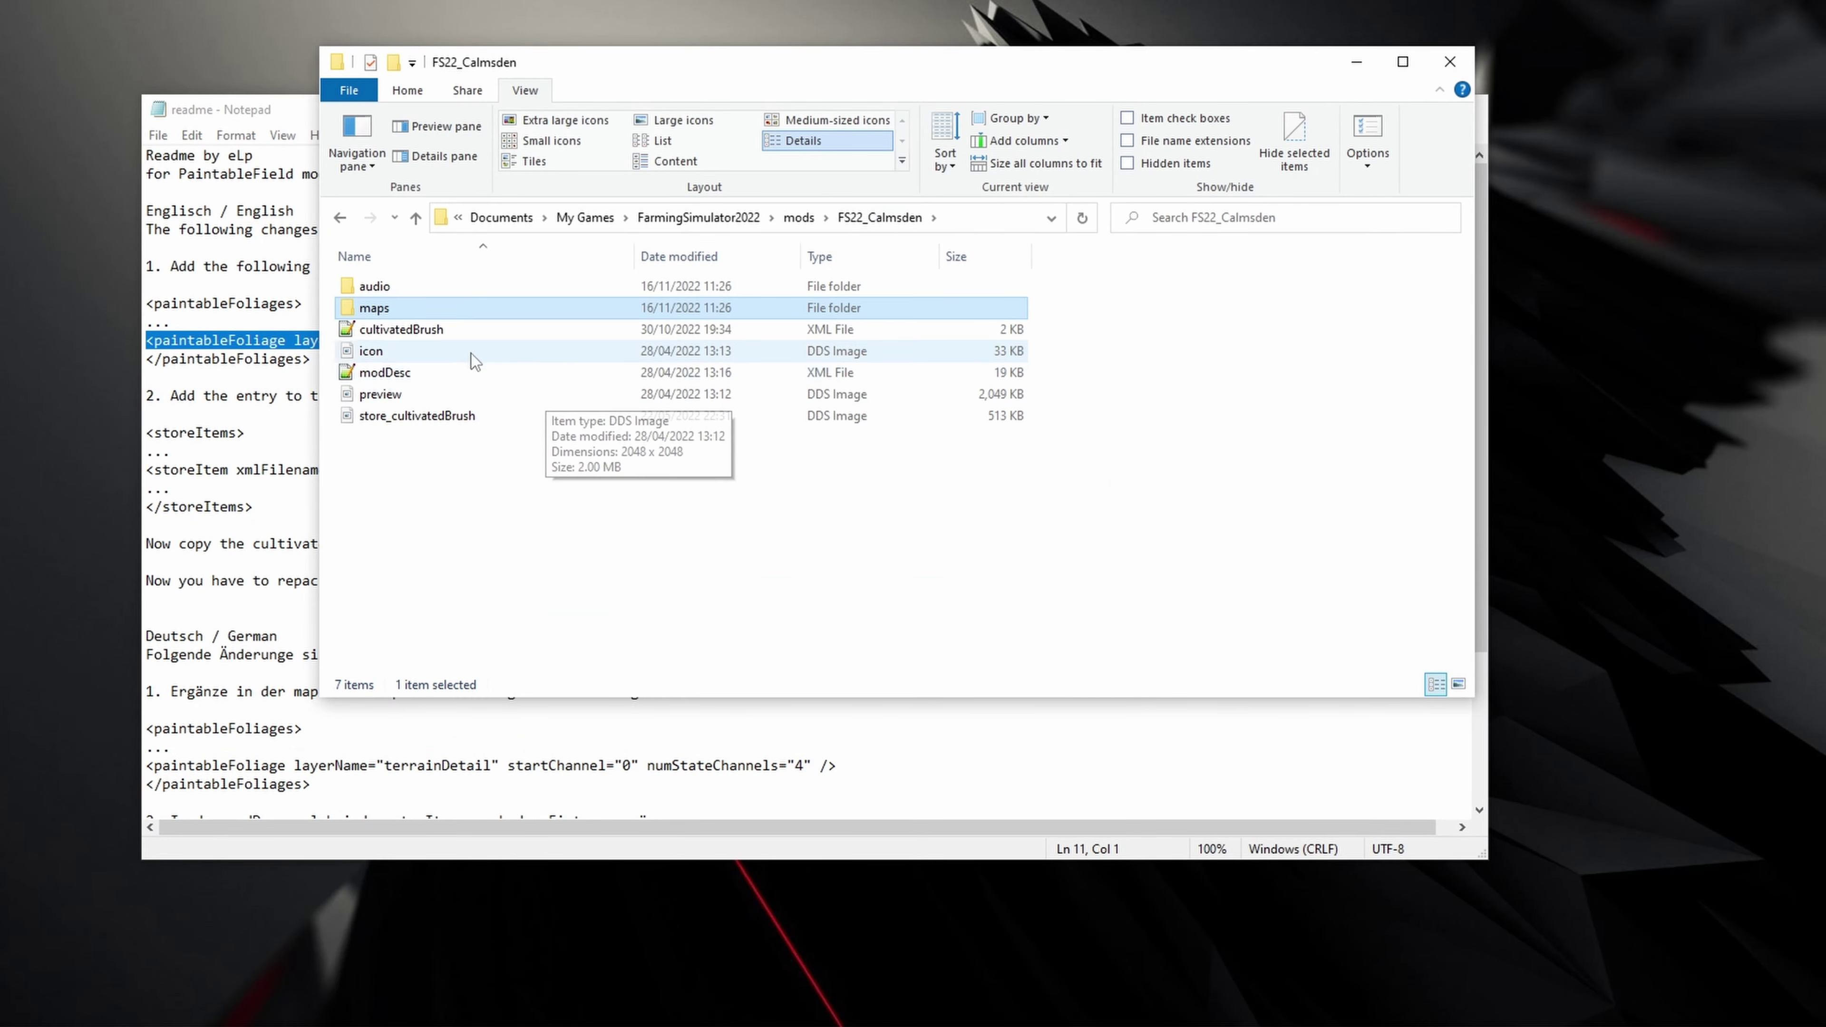
pyautogui.doubleClick(392, 374)
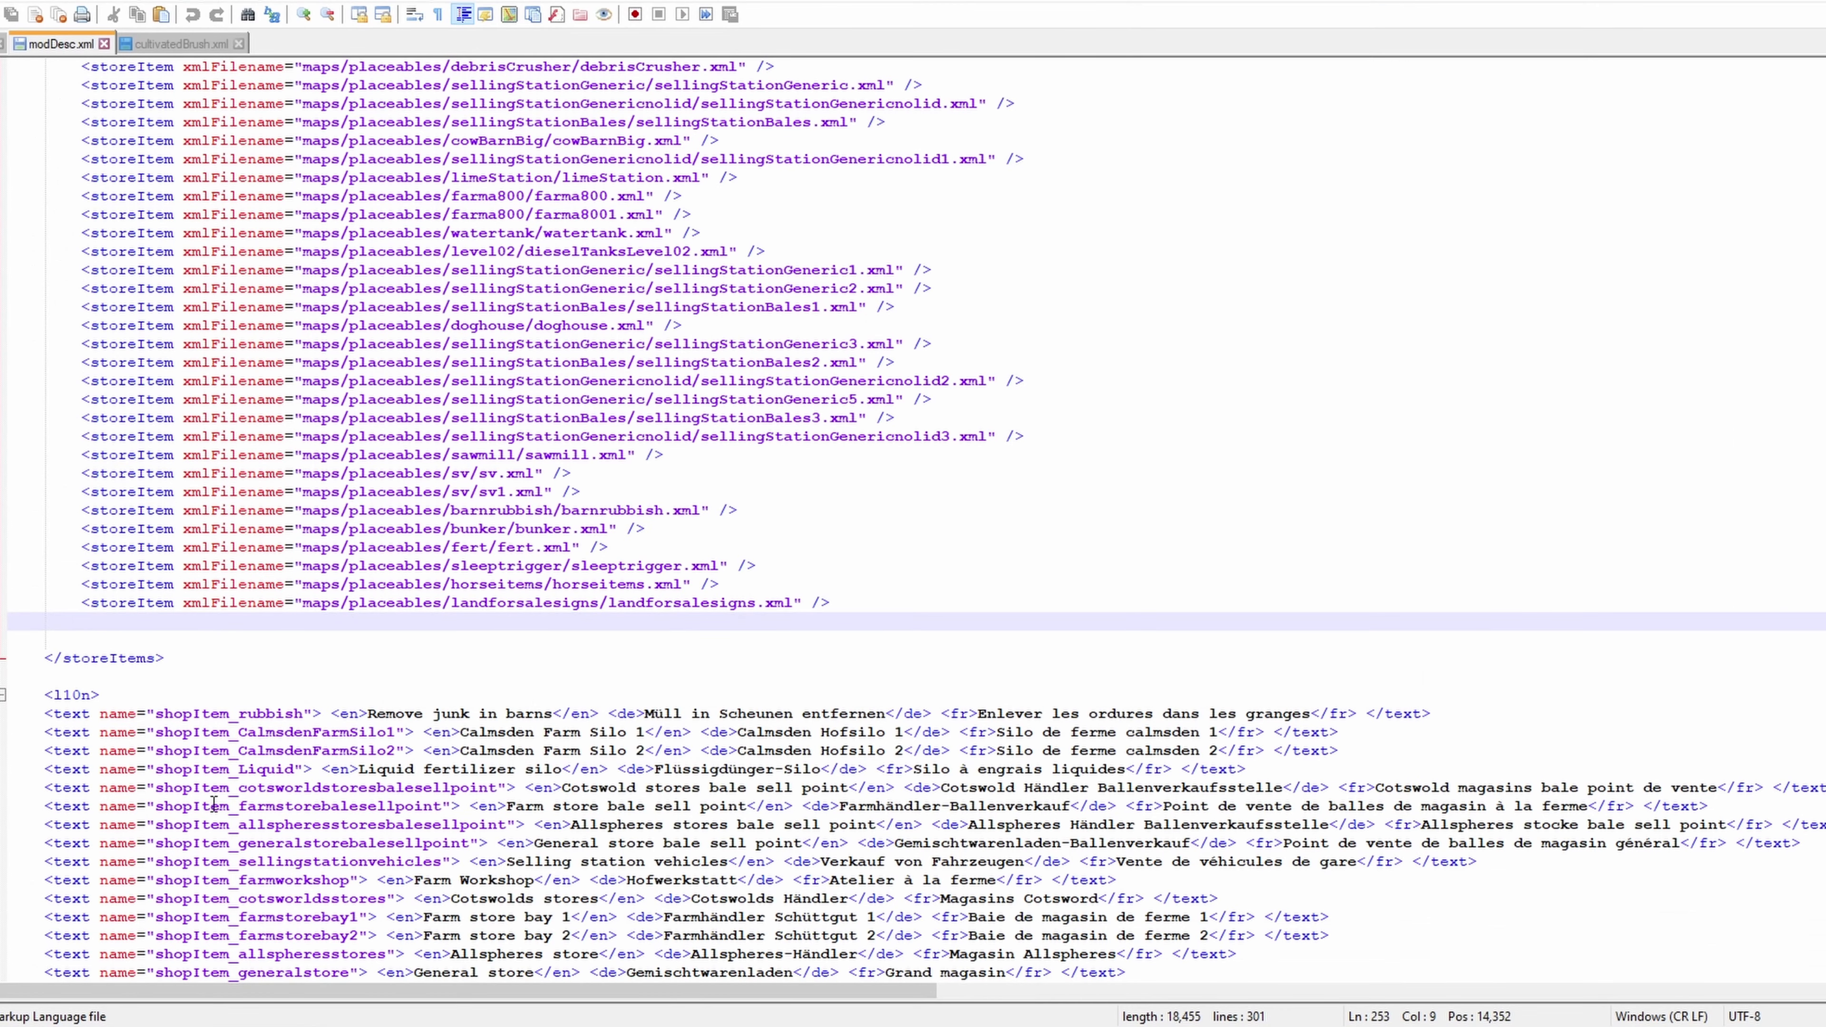
pyautogui.hotkey('alt', 'Tab')
pyautogui.hotkey('alt', 'Tab')
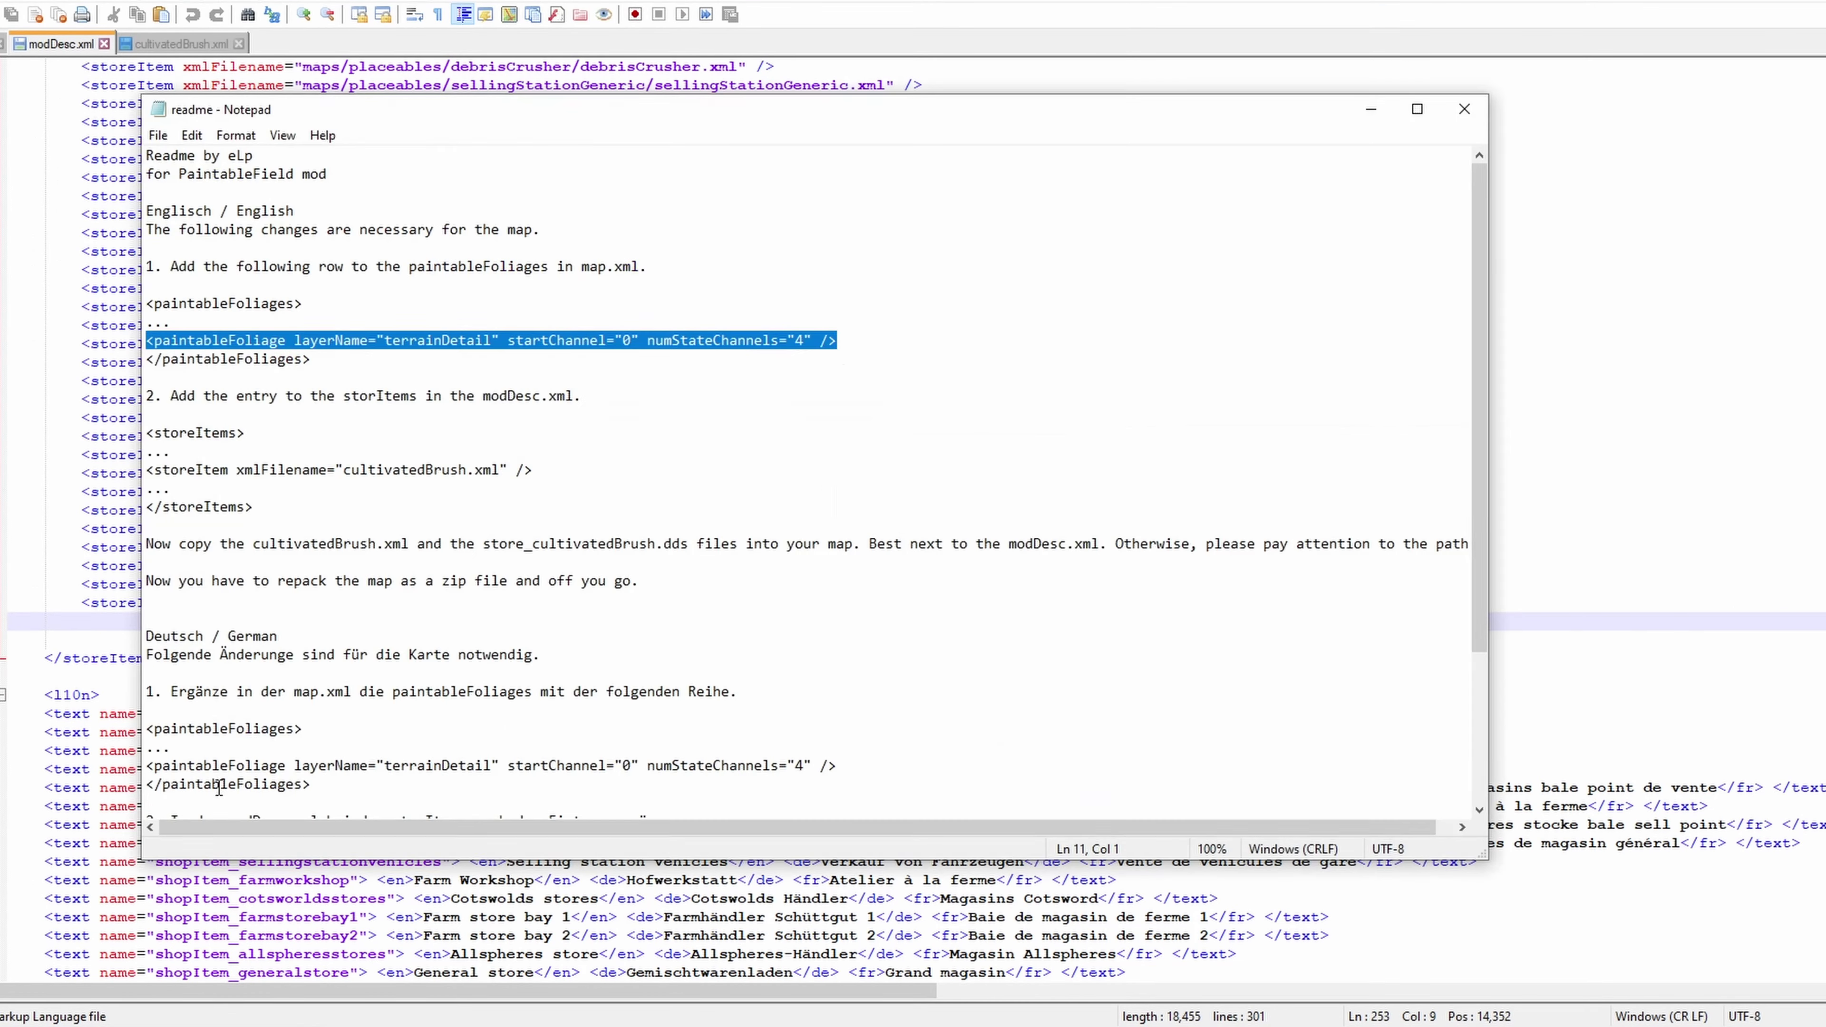
# - Copy the cultivatedBrush.xml storeItem row from the readme's German instructions
pyautogui.click(220, 604)
pyautogui.scroll(-3, 257, 623)
pyautogui.scroll(-1, 257, 623)
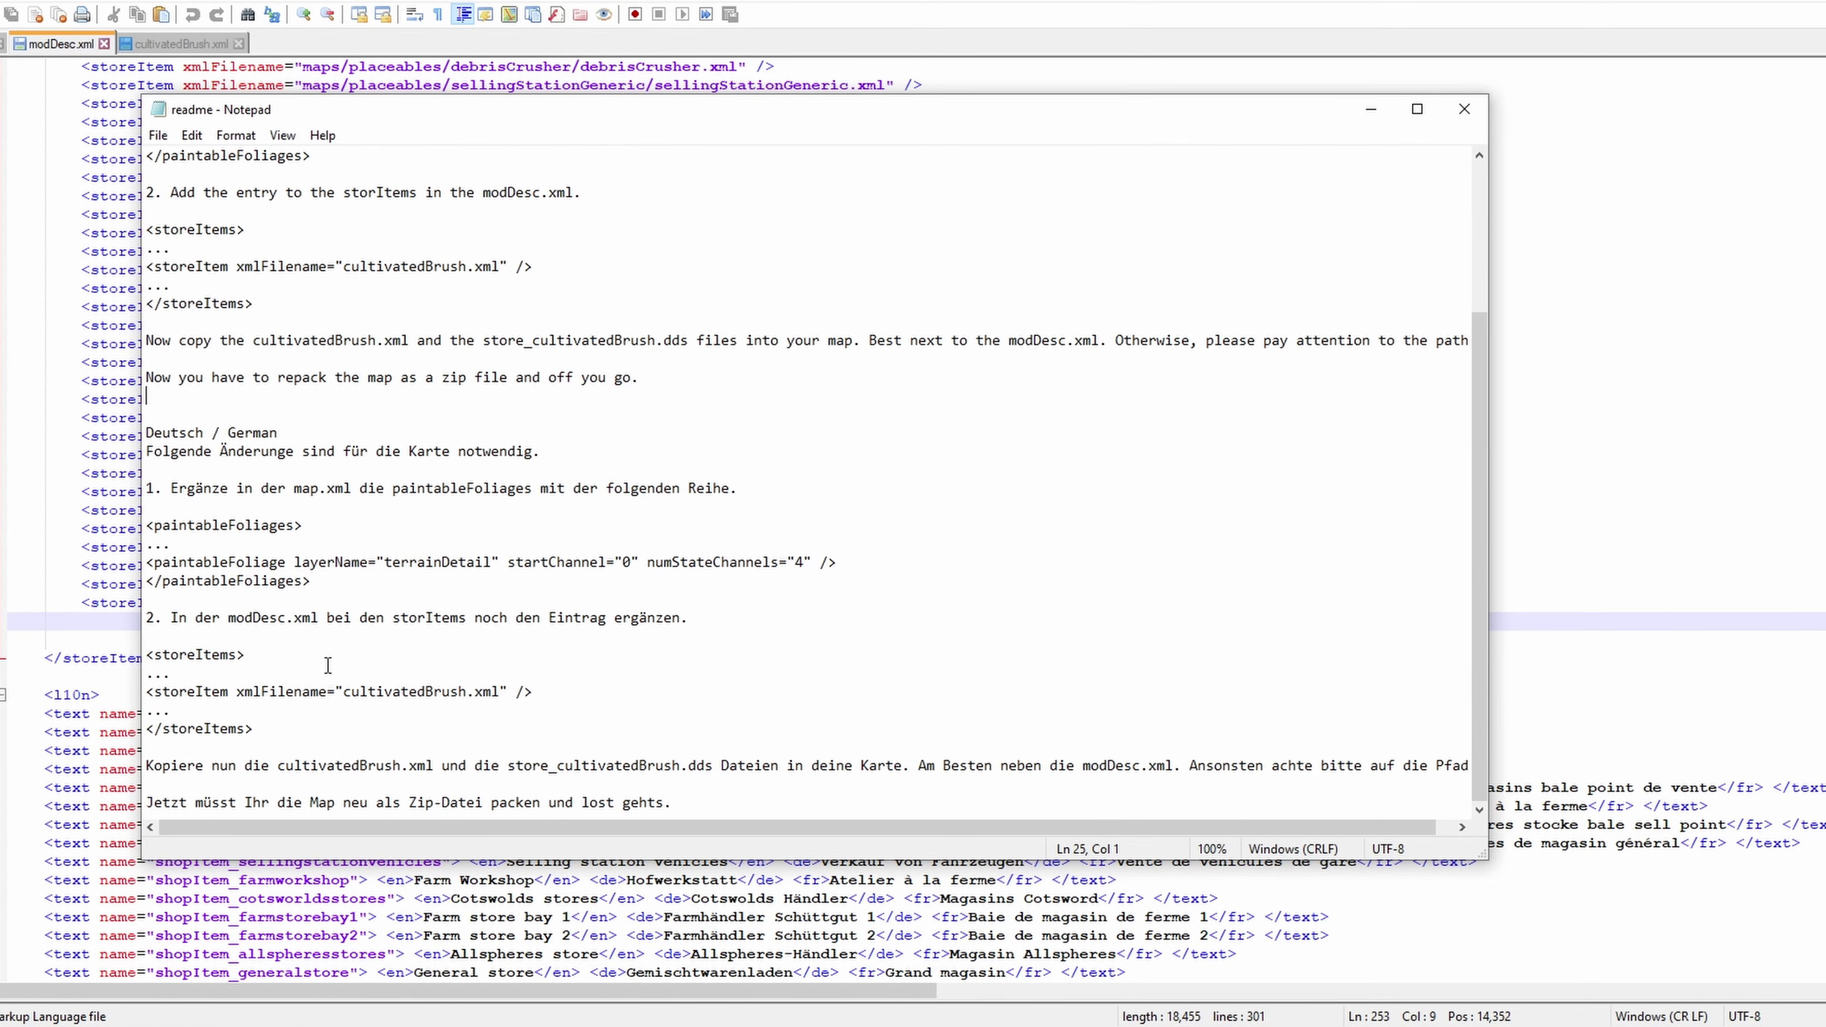
pyautogui.moveTo(535, 692); pyautogui.dragTo(427, 699)
pyautogui.moveTo(280, 694); pyautogui.dragTo(143, 694)
pyautogui.doubleClick(182, 696)
pyautogui.click(182, 696)
pyautogui.moveTo(534, 692); pyautogui.dragTo(146, 697)
pyautogui.rightClick(198, 710)
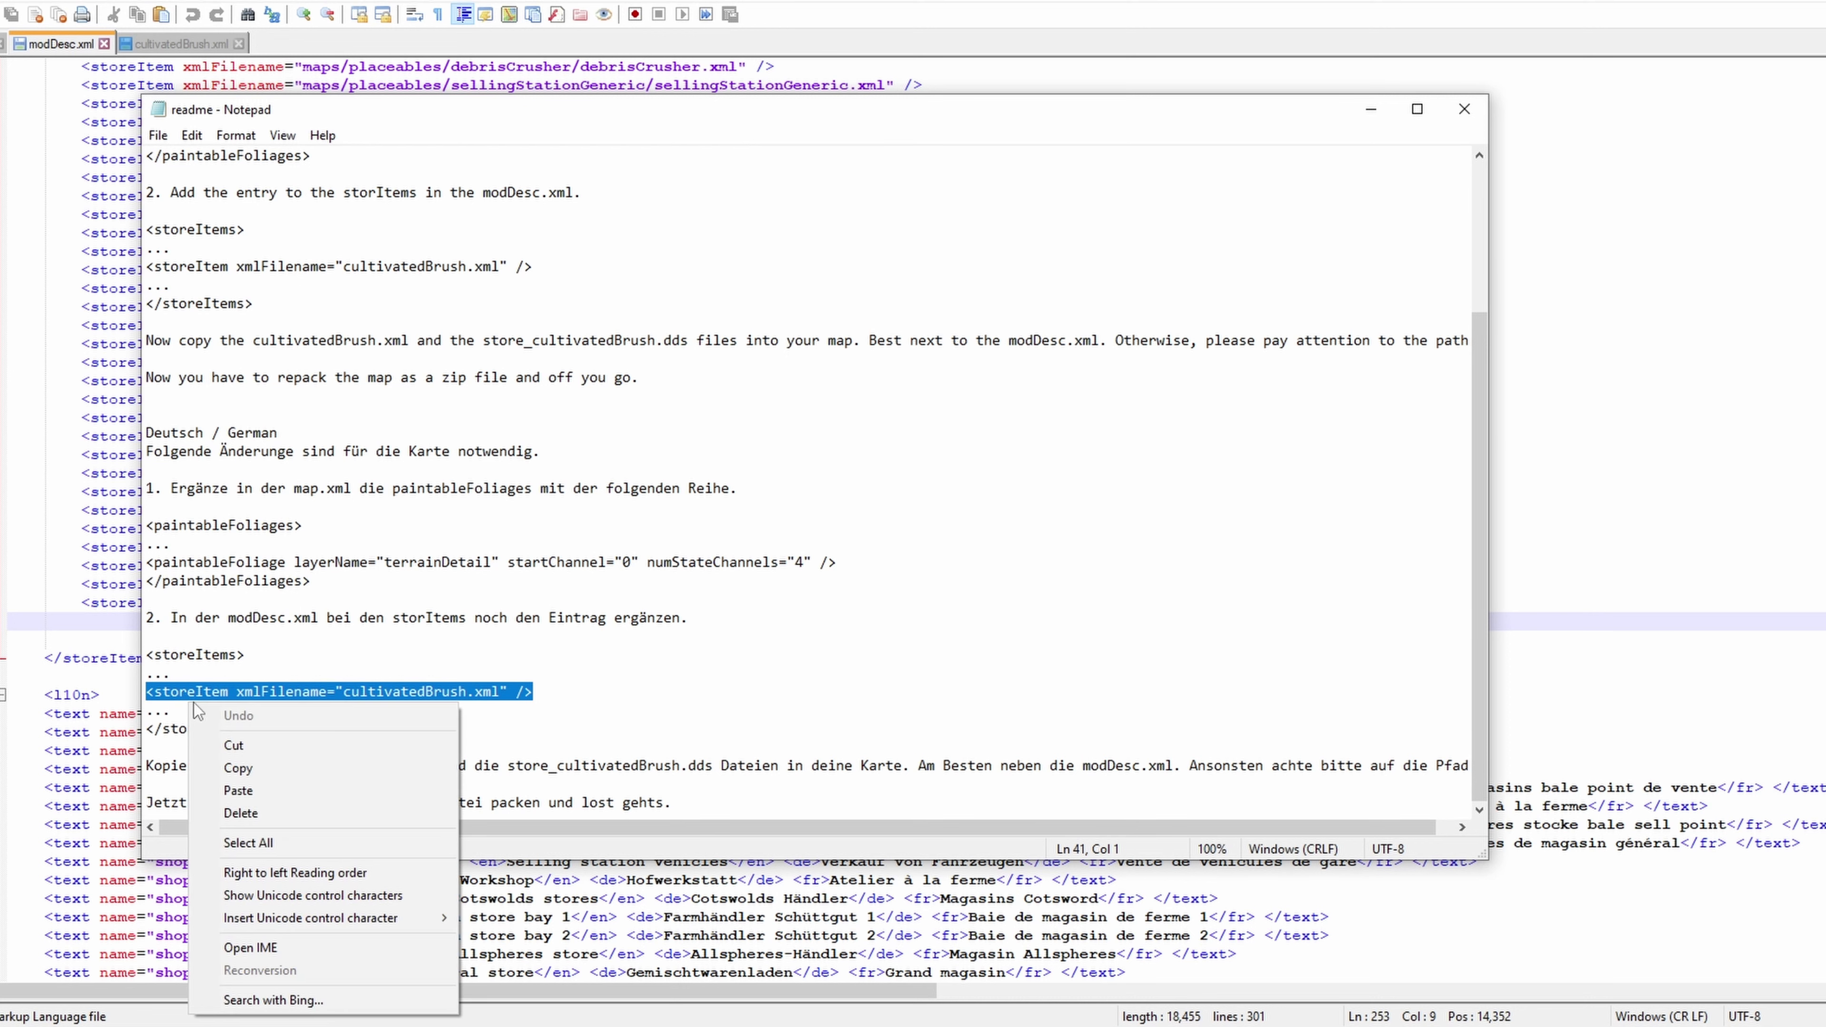
pyautogui.click(245, 766)
# - Insert the copied storeItem row on the empty line below the landforsalesigns entry in modDesc.xml and save the file
pyautogui.click(121, 639)
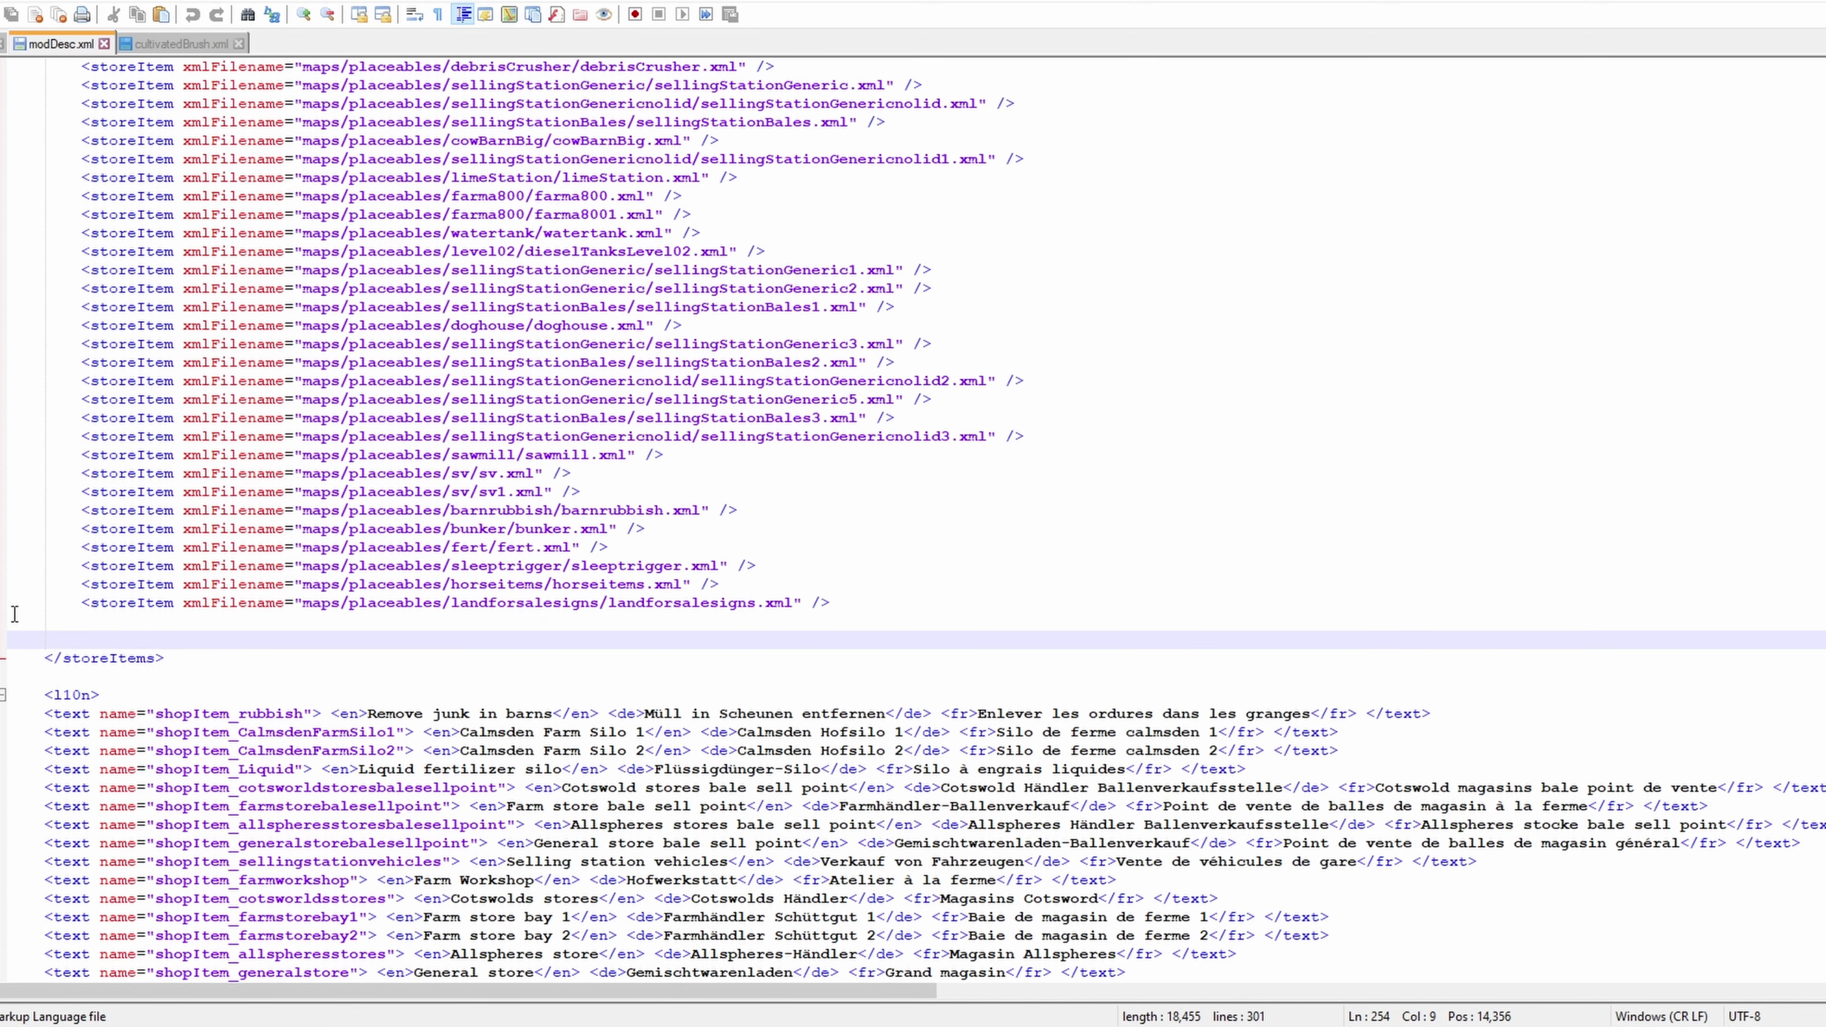
pyautogui.click(14, 617)
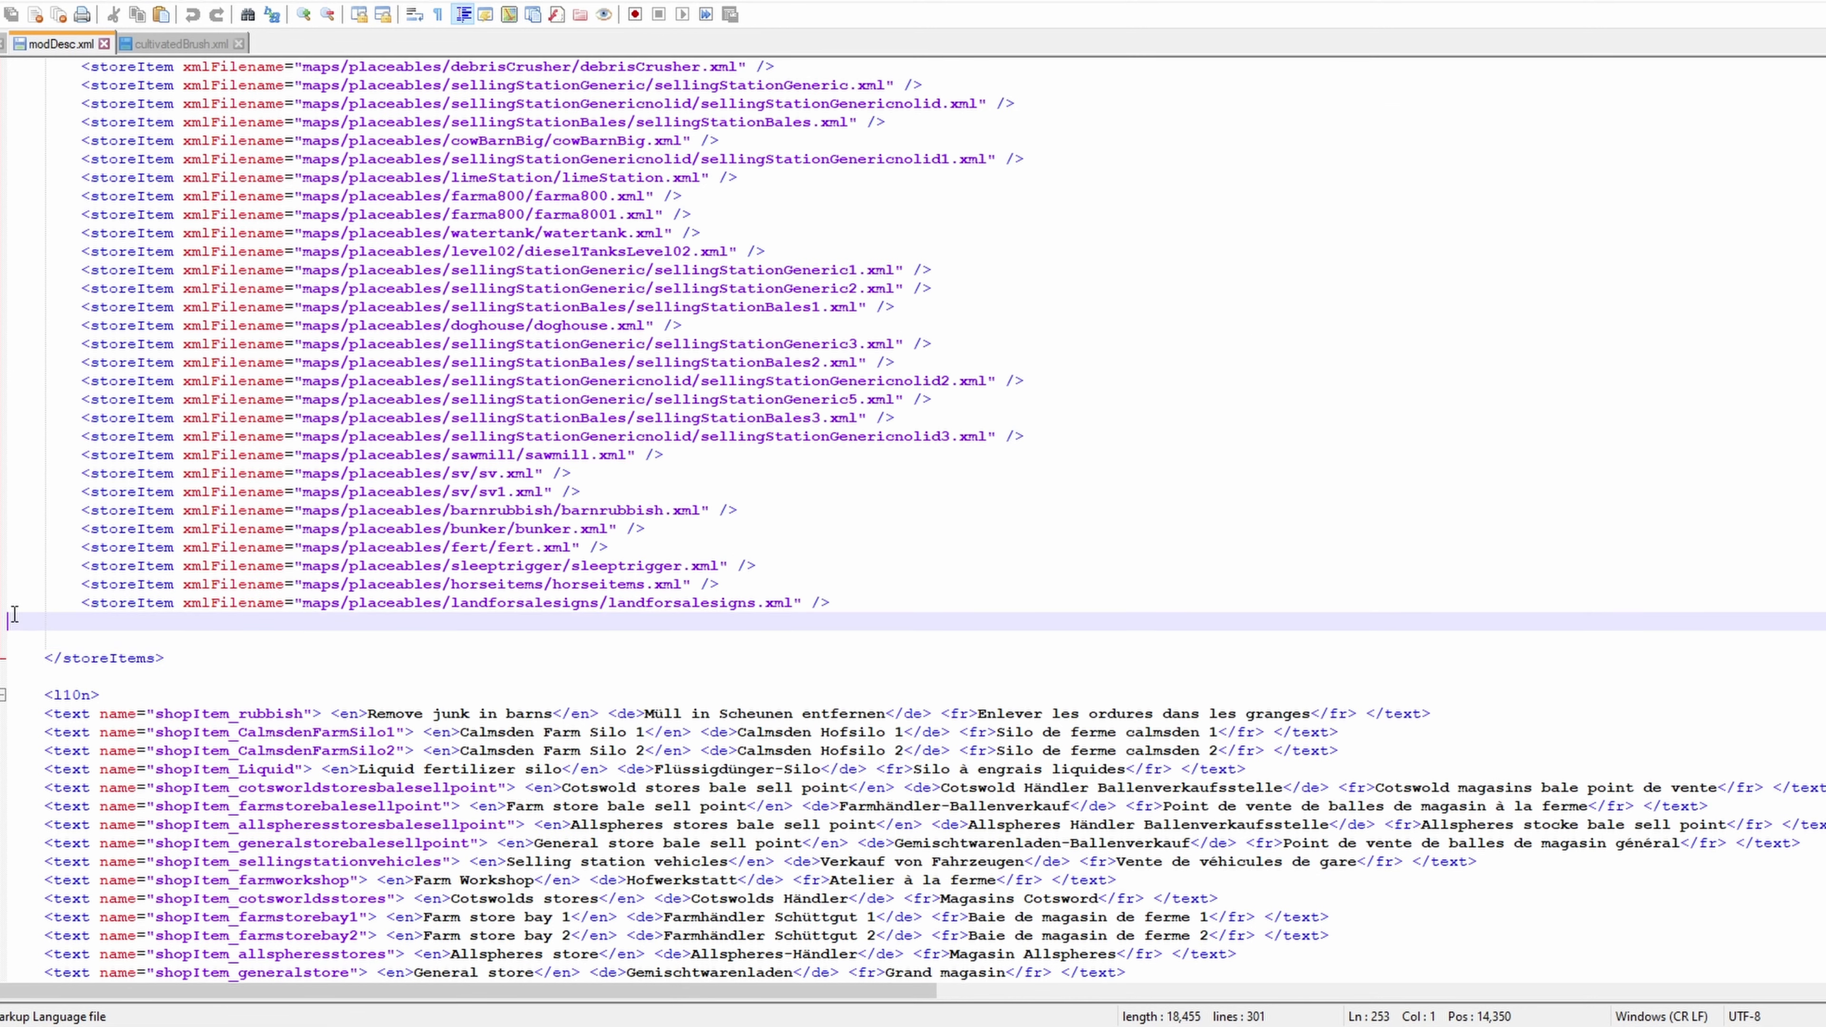
pyautogui.click(499, 602)
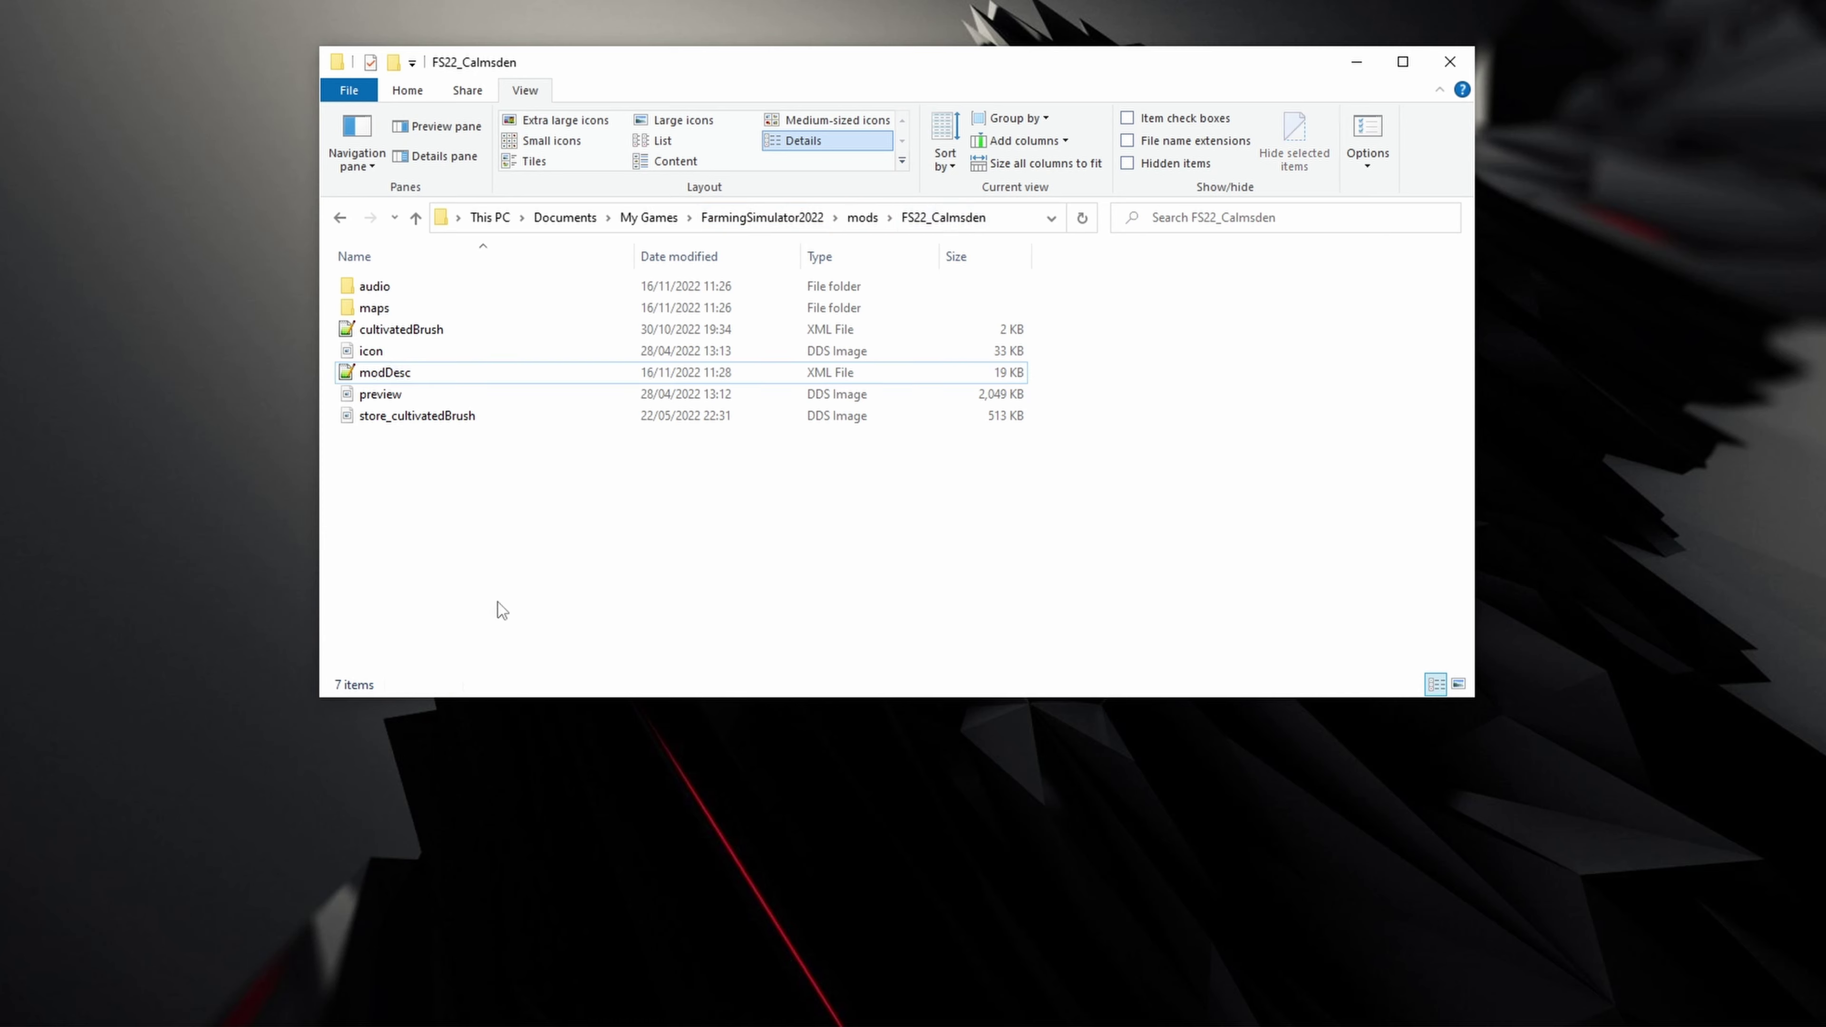
# - Compress everything inside the FS22_Calmsden folder into FS22_Calmsden.zip and remove the unpacked folder from mods
pyautogui.click(862, 217)
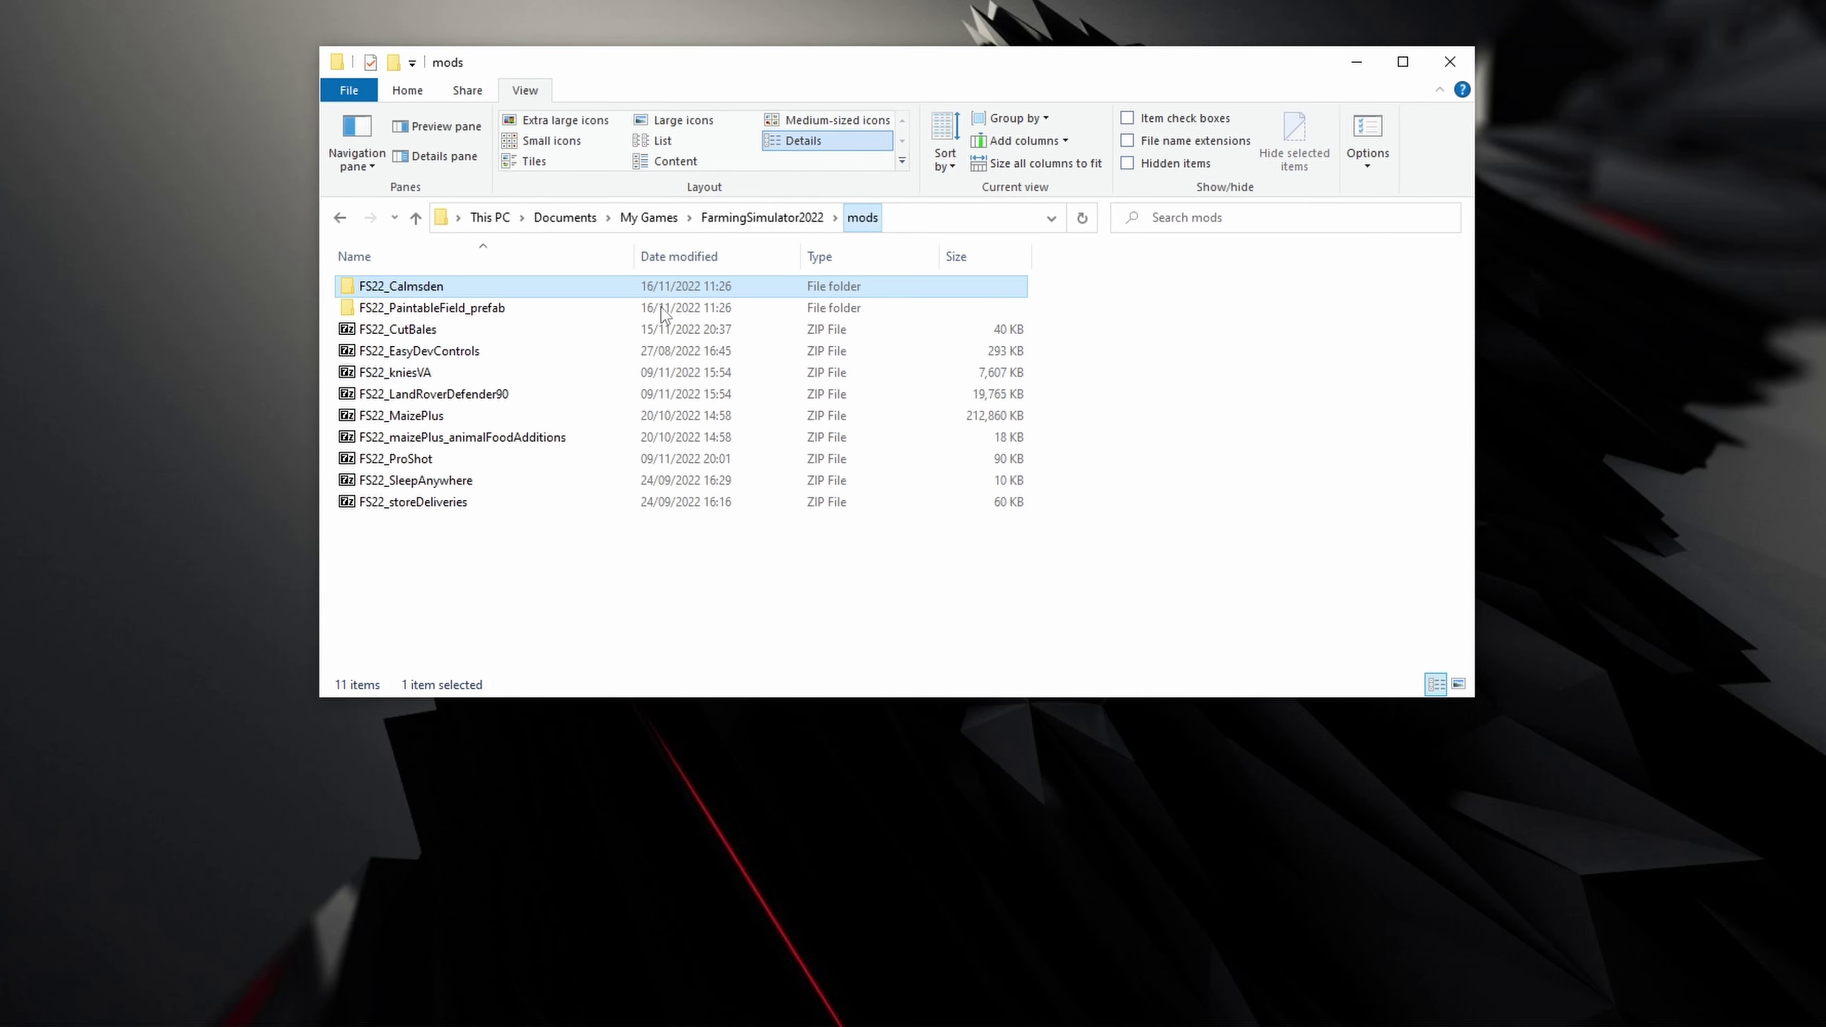
pyautogui.doubleClick(366, 288)
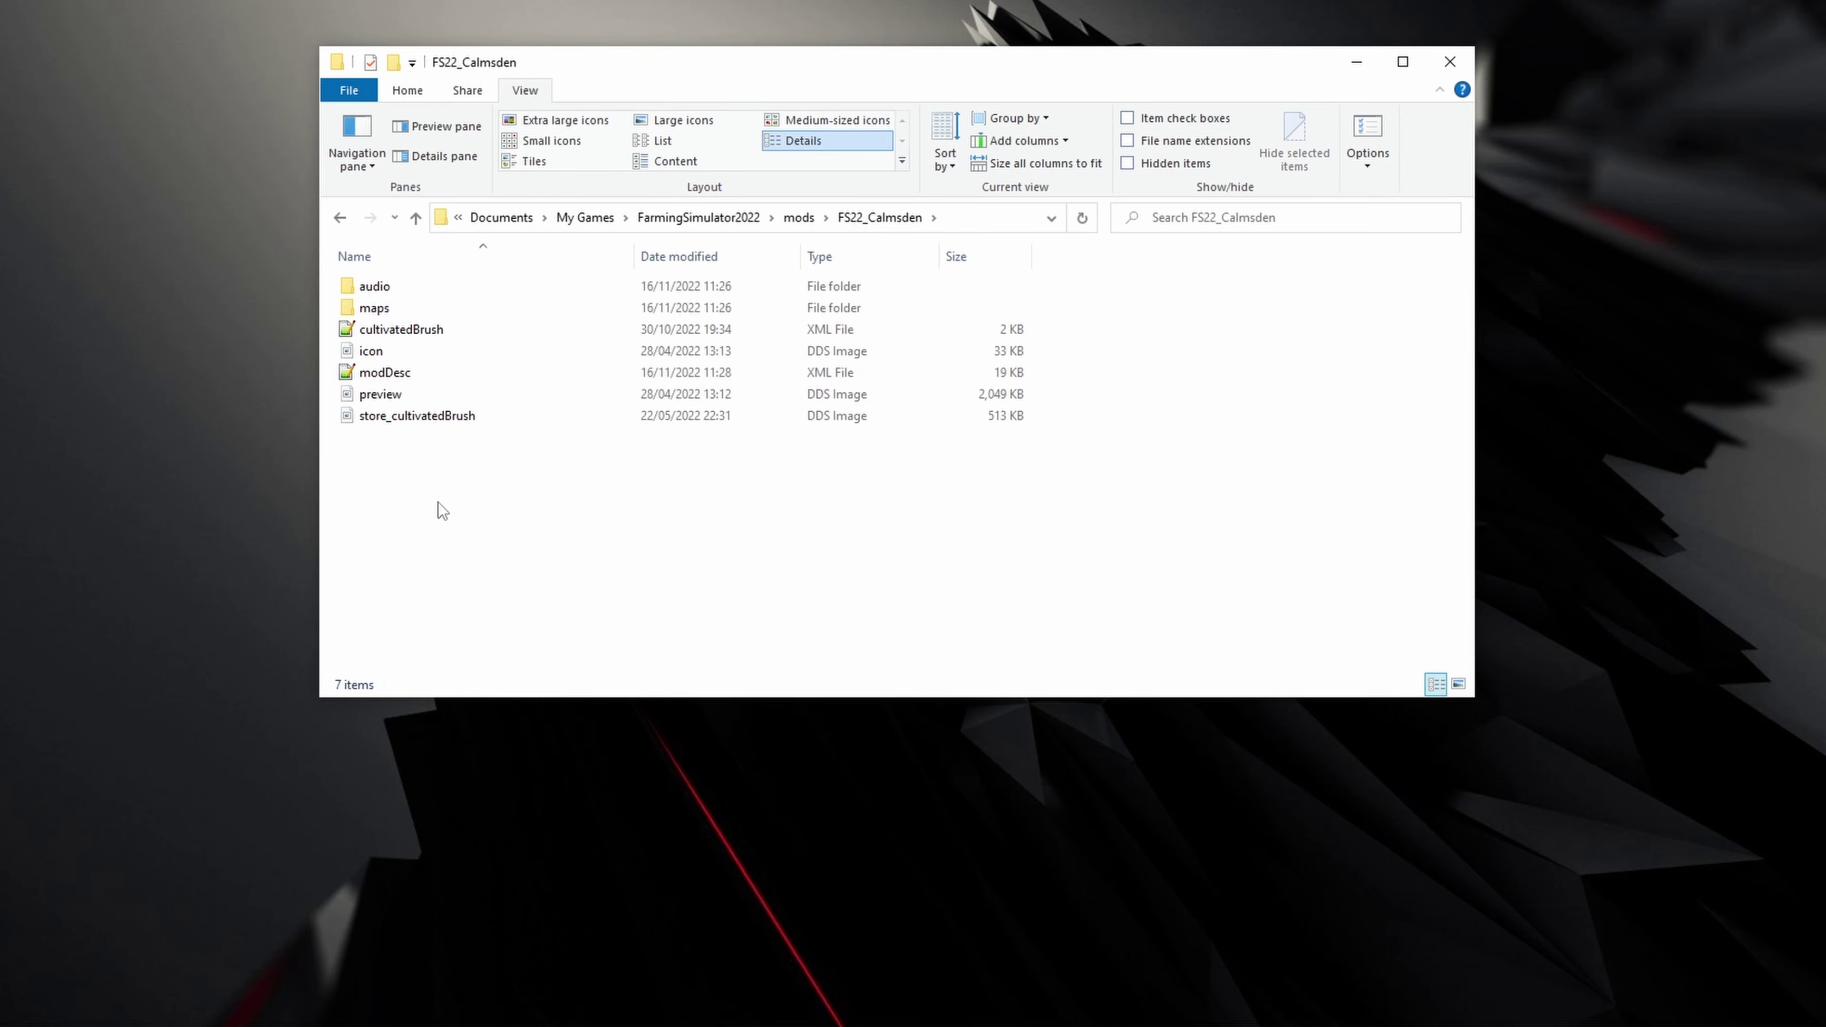
pyautogui.hotkey('ctrl', 'a')
pyautogui.rightClick(478, 382)
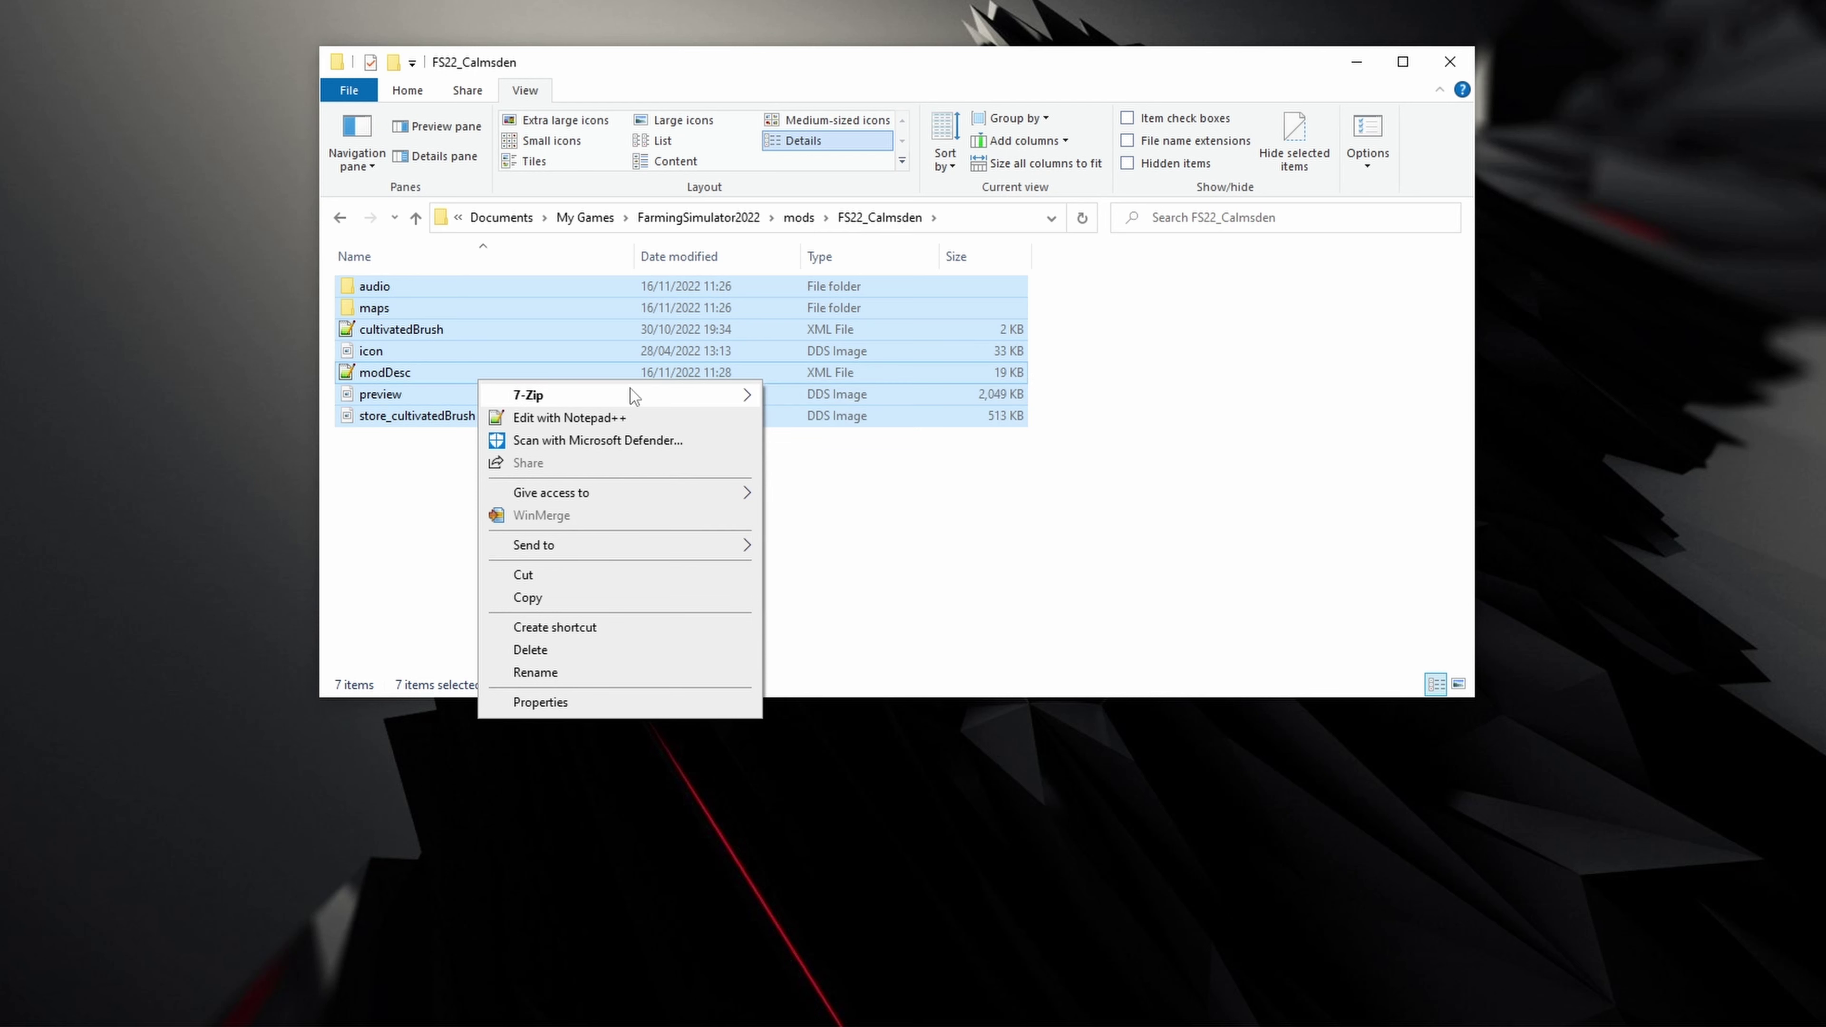
pyautogui.moveTo(701, 397)
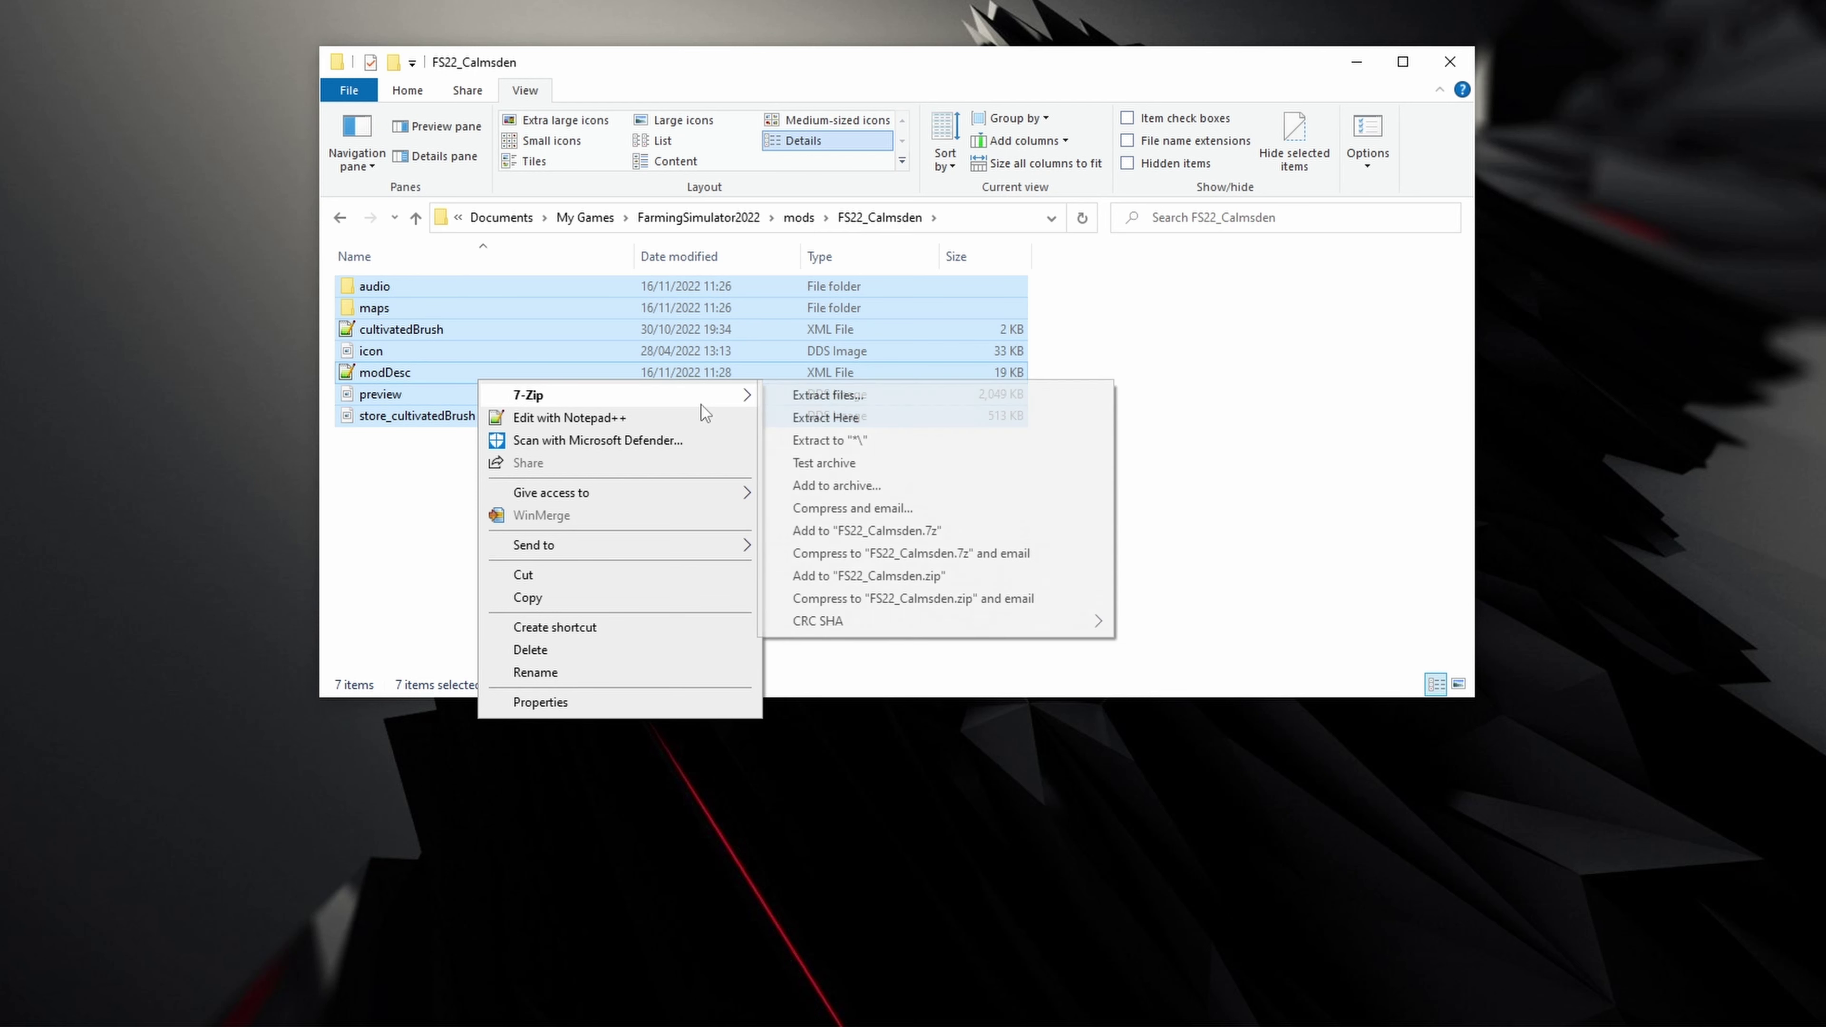
pyautogui.click(818, 577)
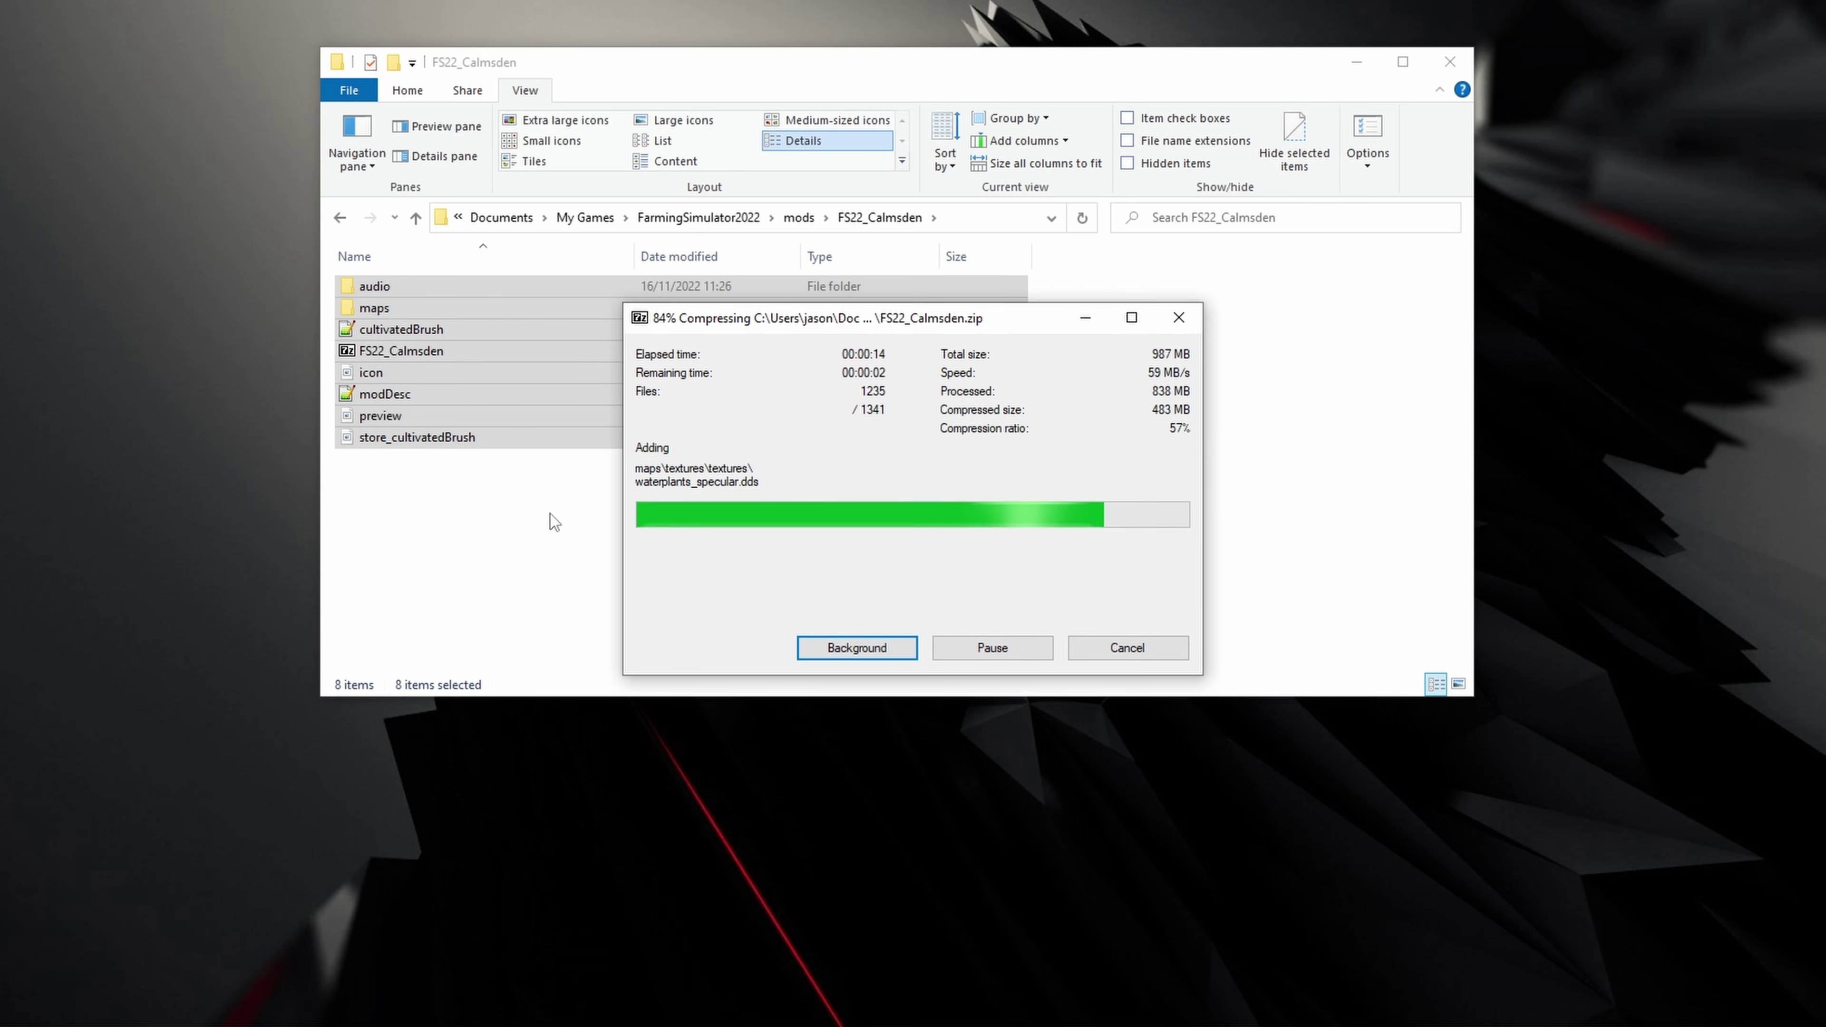
pyautogui.click(416, 218)
pyautogui.press('Delete')
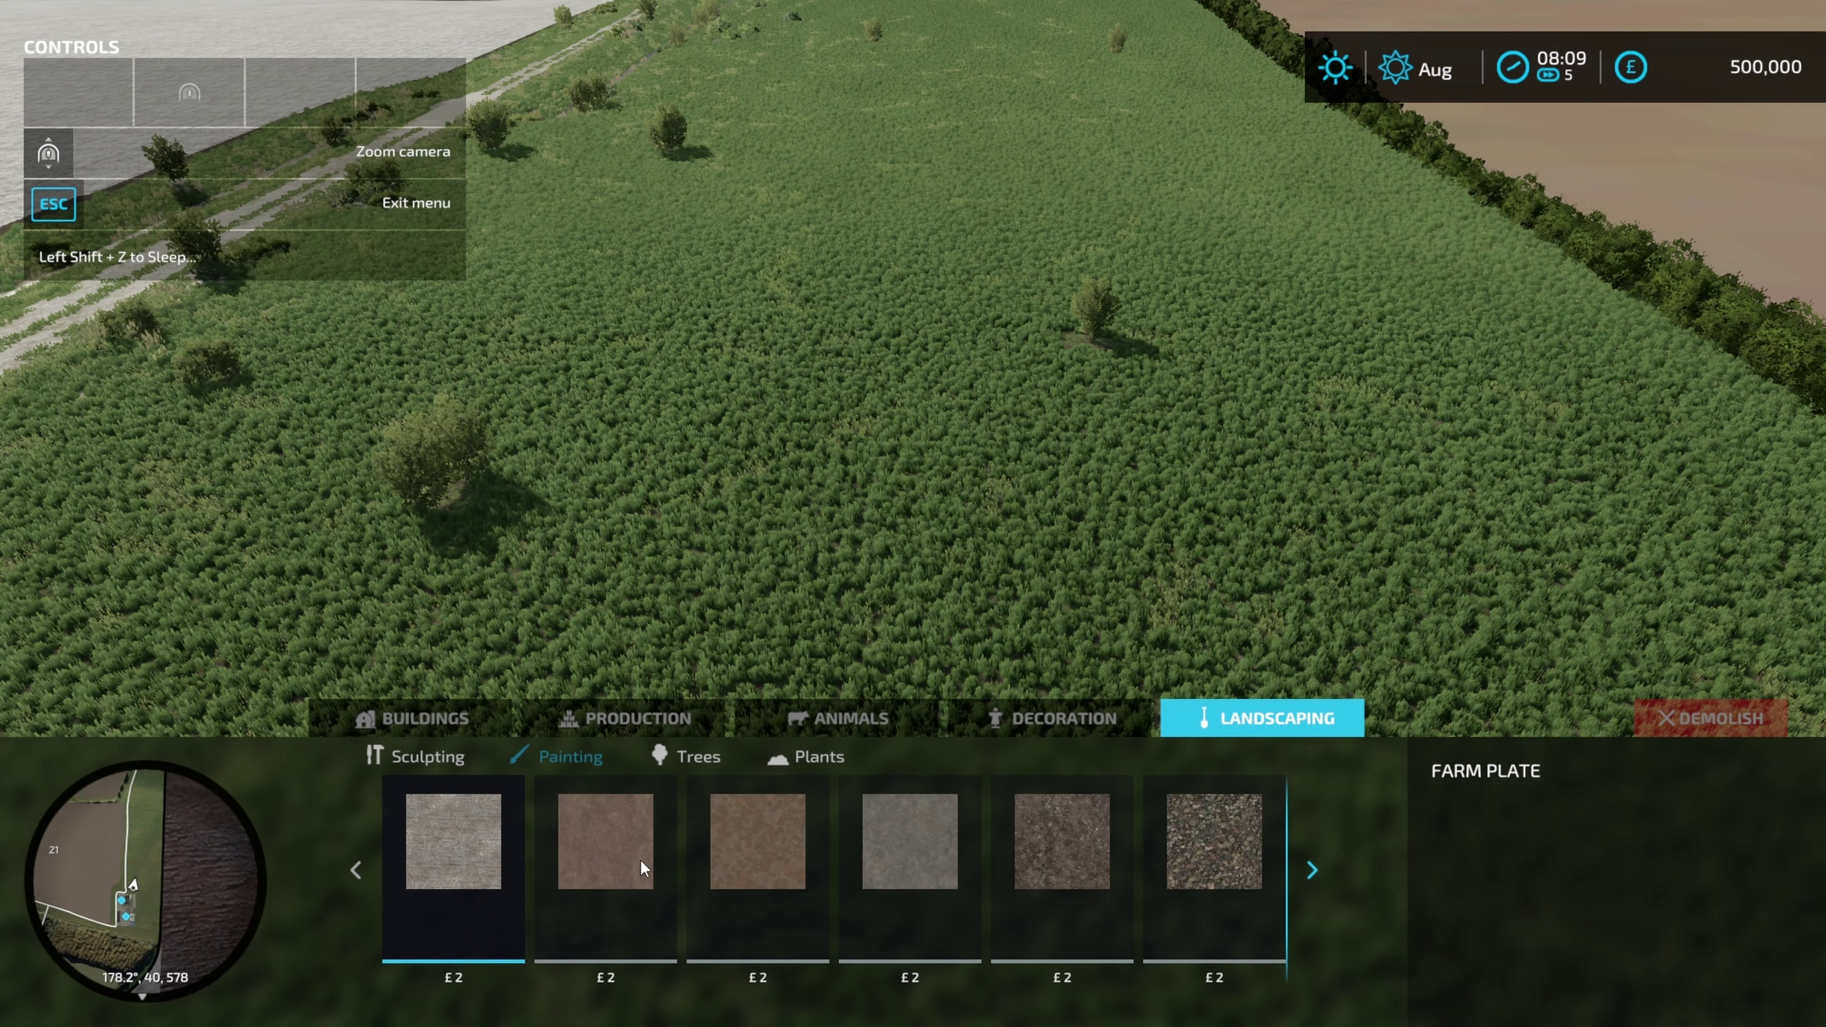
# - Paint a large rectangular patch of the grass field with the Dirt ground texture in the landscaping mode
pyautogui.click(641, 861)
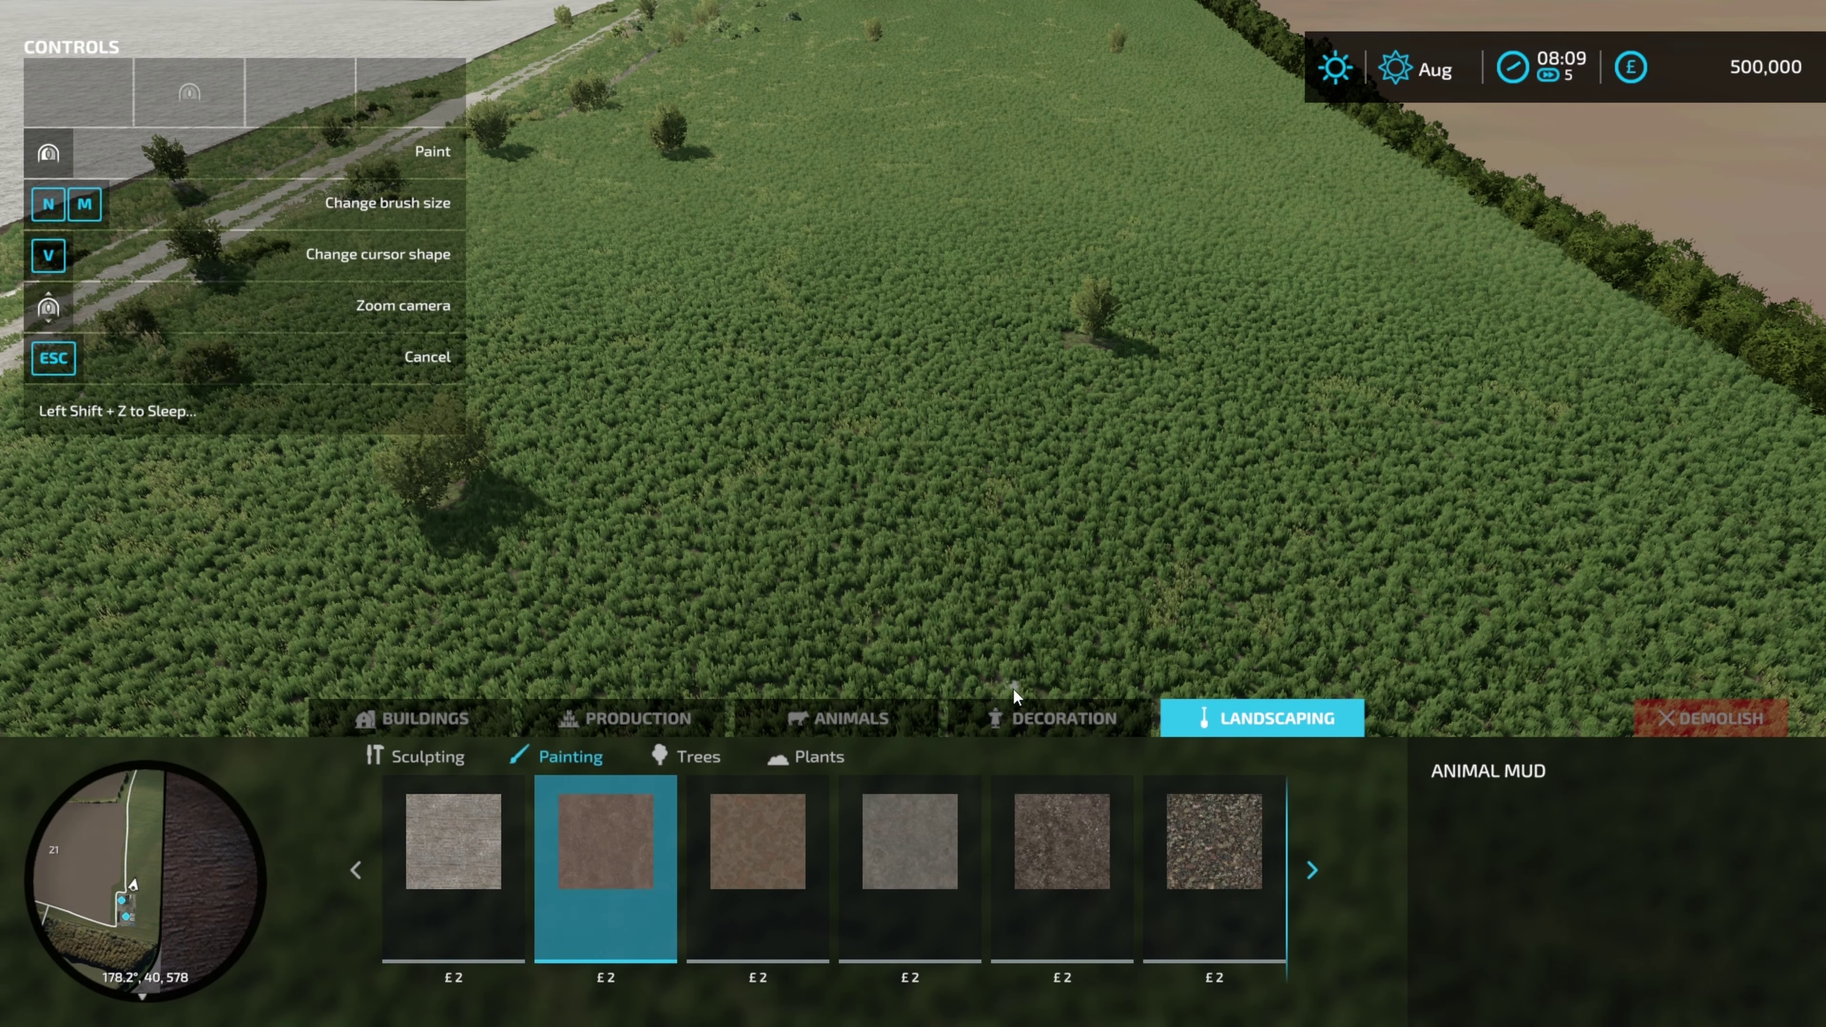
pyautogui.click(778, 759)
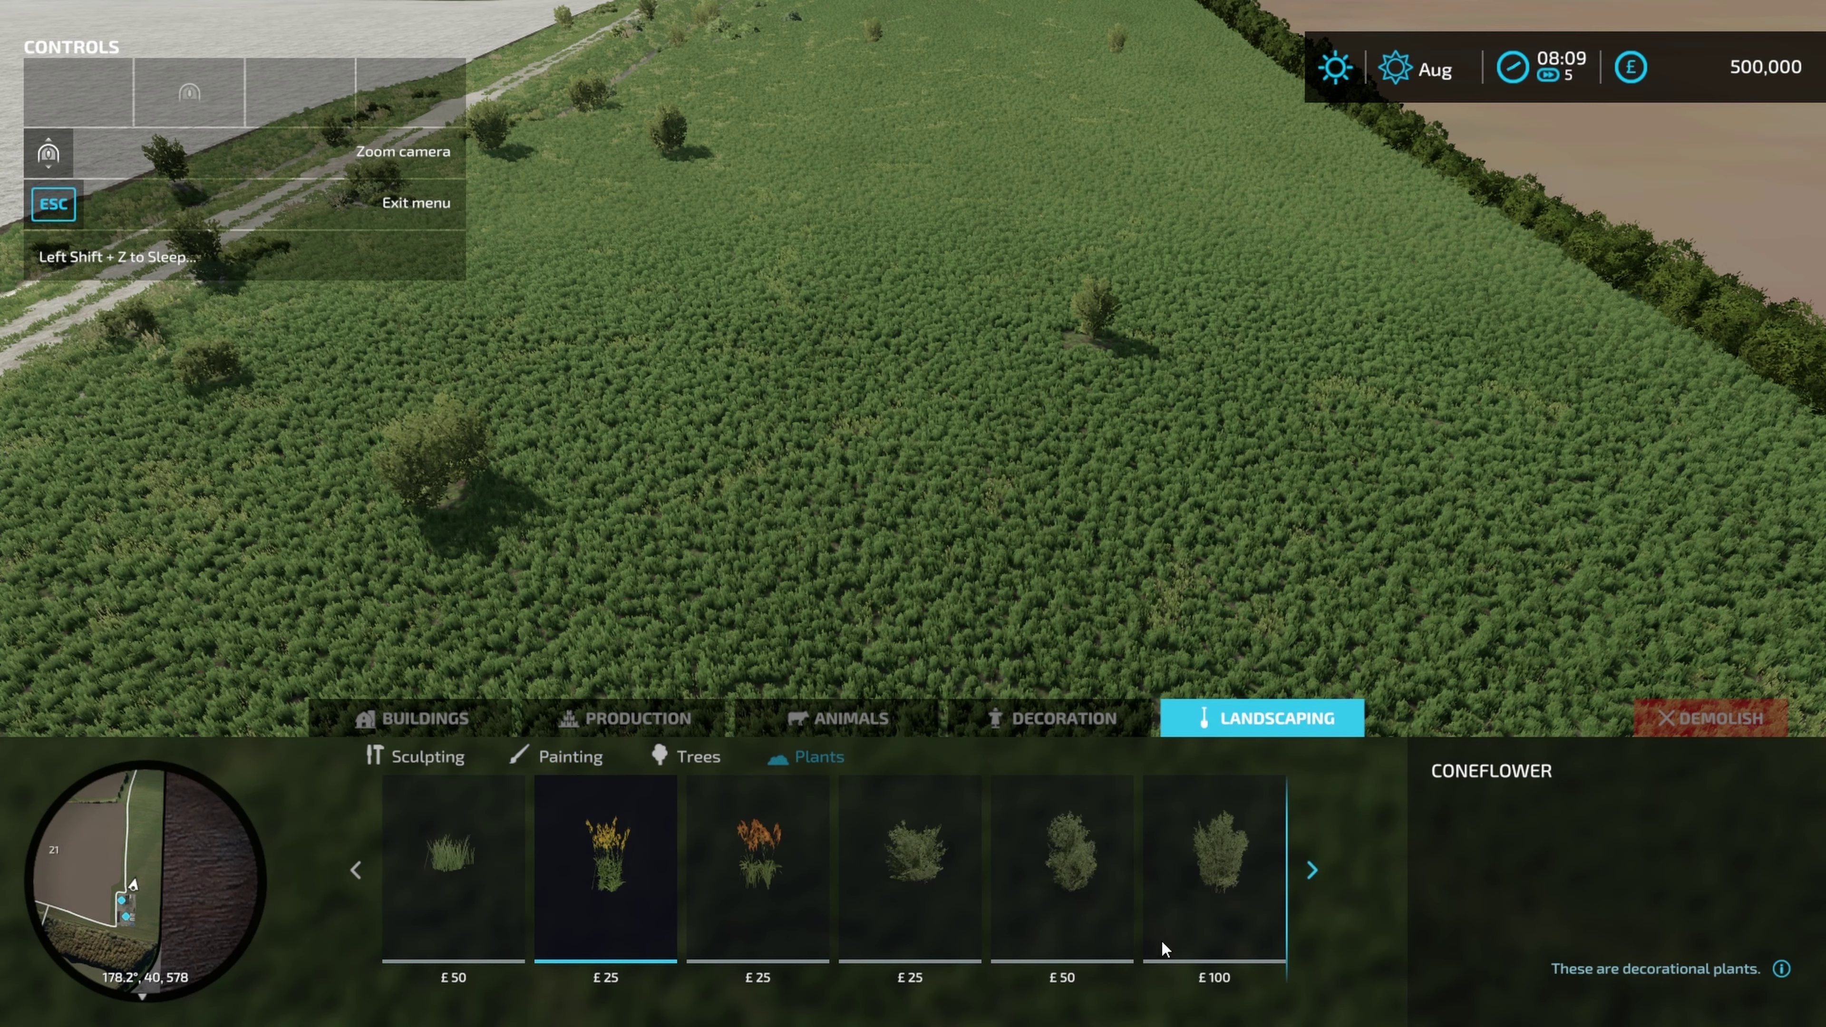
pyautogui.click(565, 756)
pyautogui.click(1061, 863)
pyautogui.moveTo(729, 535)
pyautogui.mouseDown()
pyautogui.moveTo(816, 318)
pyautogui.moveTo(1091, 327)
pyautogui.moveTo(1132, 410)
pyautogui.mouseUp()
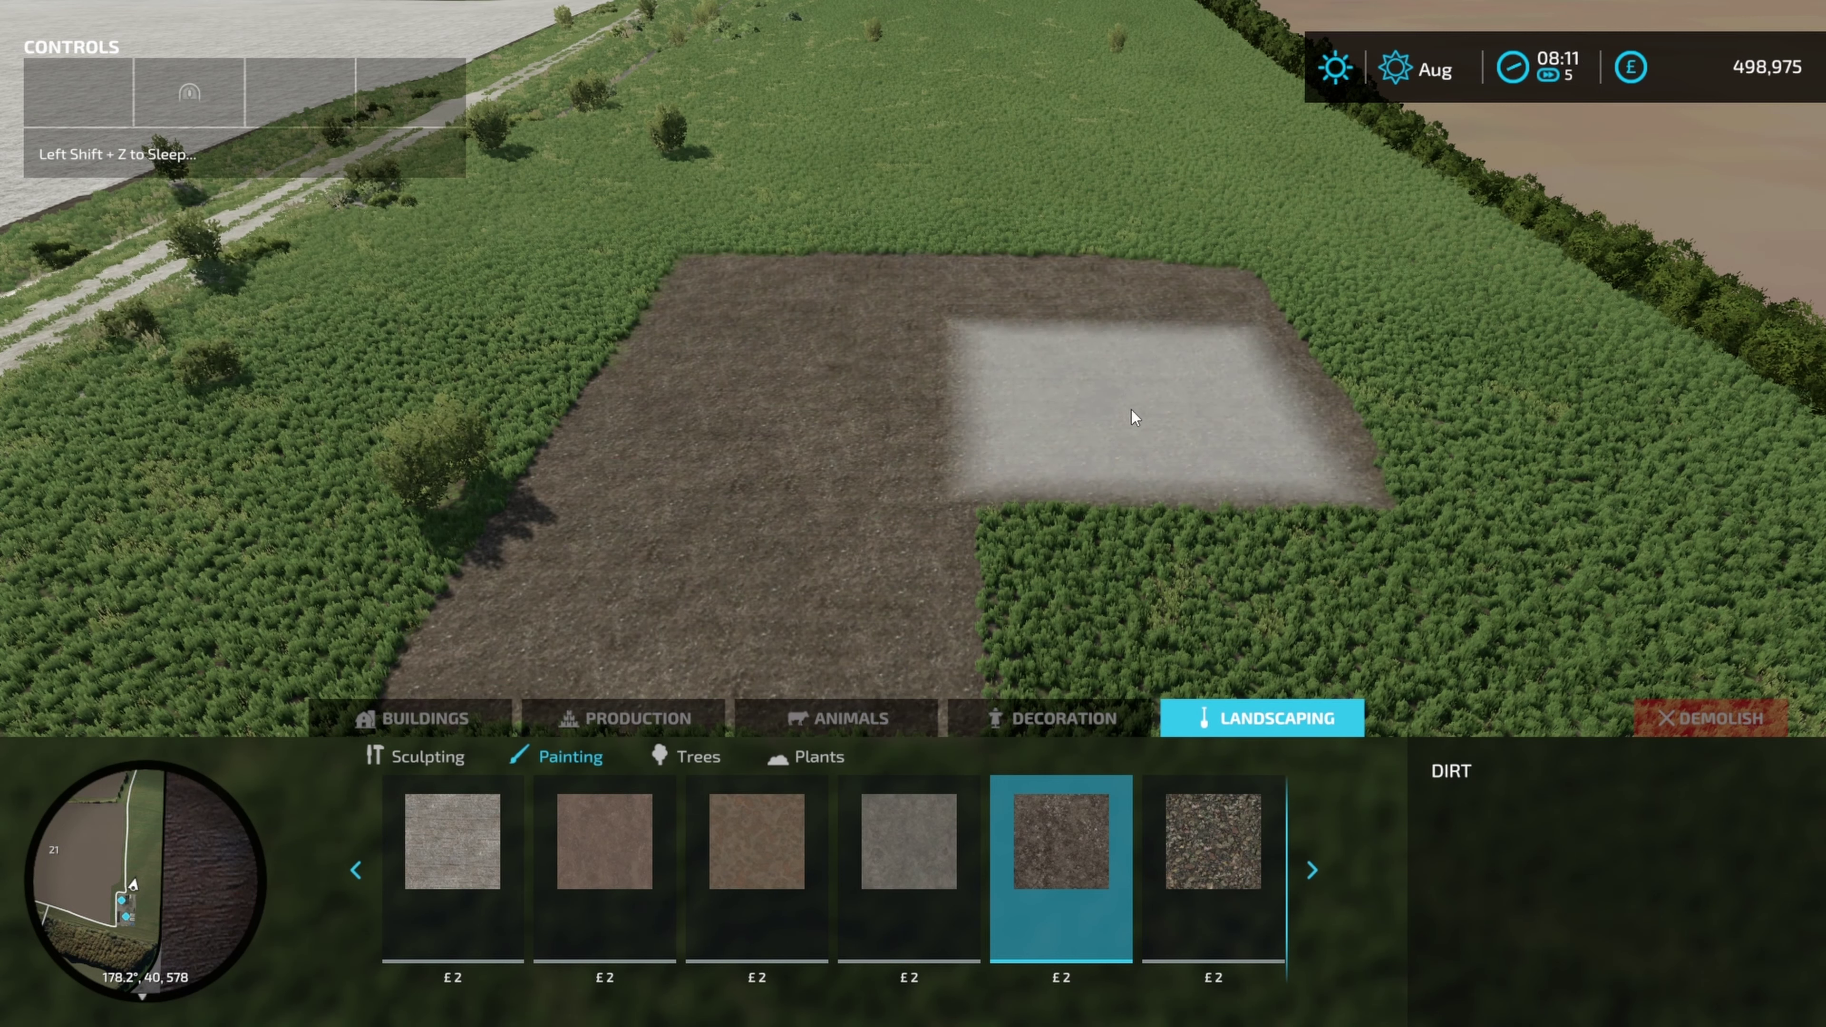
# - Cover the dirt patch with cultivated soil using the Calmsden Farm mod's Field Create plant brush and leave construction mode
pyautogui.click(806, 757)
pyautogui.click(1215, 851)
pyautogui.moveTo(791, 504)
pyautogui.mouseDown()
pyautogui.moveTo(1223, 506)
pyautogui.moveTo(1149, 300)
pyautogui.mouseUp()
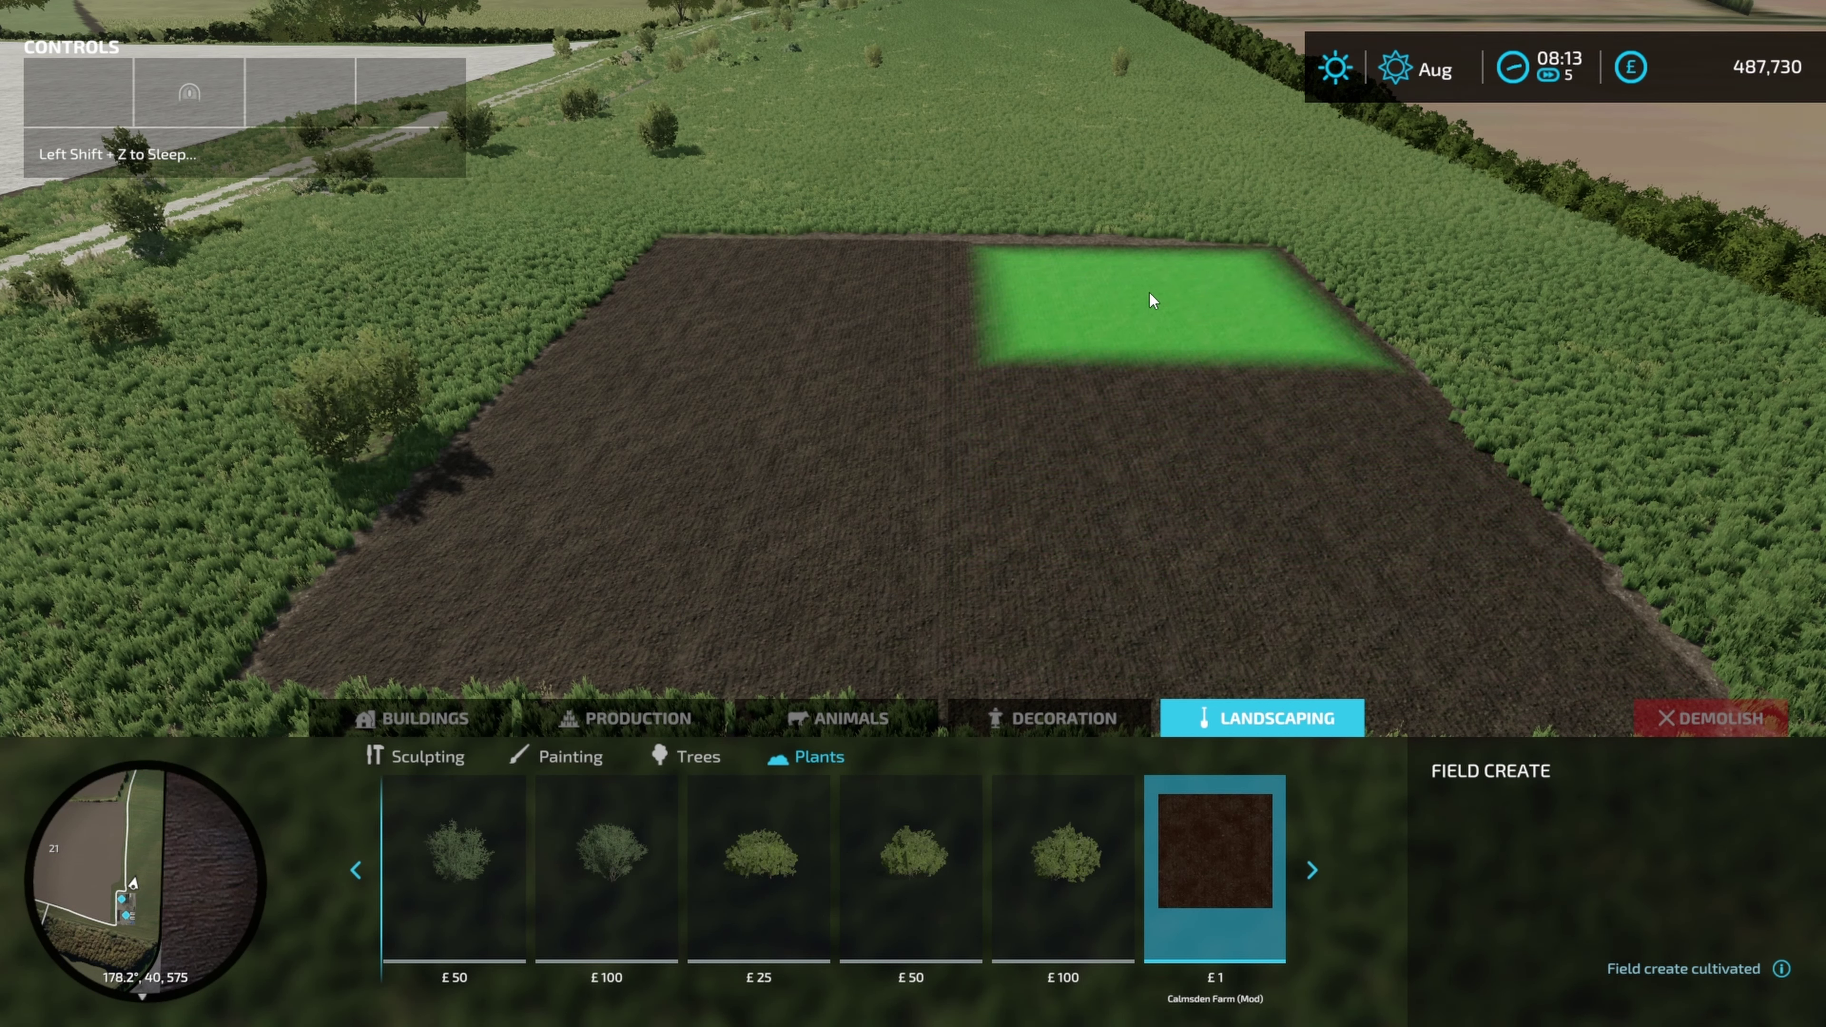
pyautogui.press('Escape')
# - Apply the Field Create brush directly to the unpainted grass beyond the cultivated patch and leave construction mode
pyautogui.press('p')
pyautogui.click(1169, 718)
pyautogui.click(798, 756)
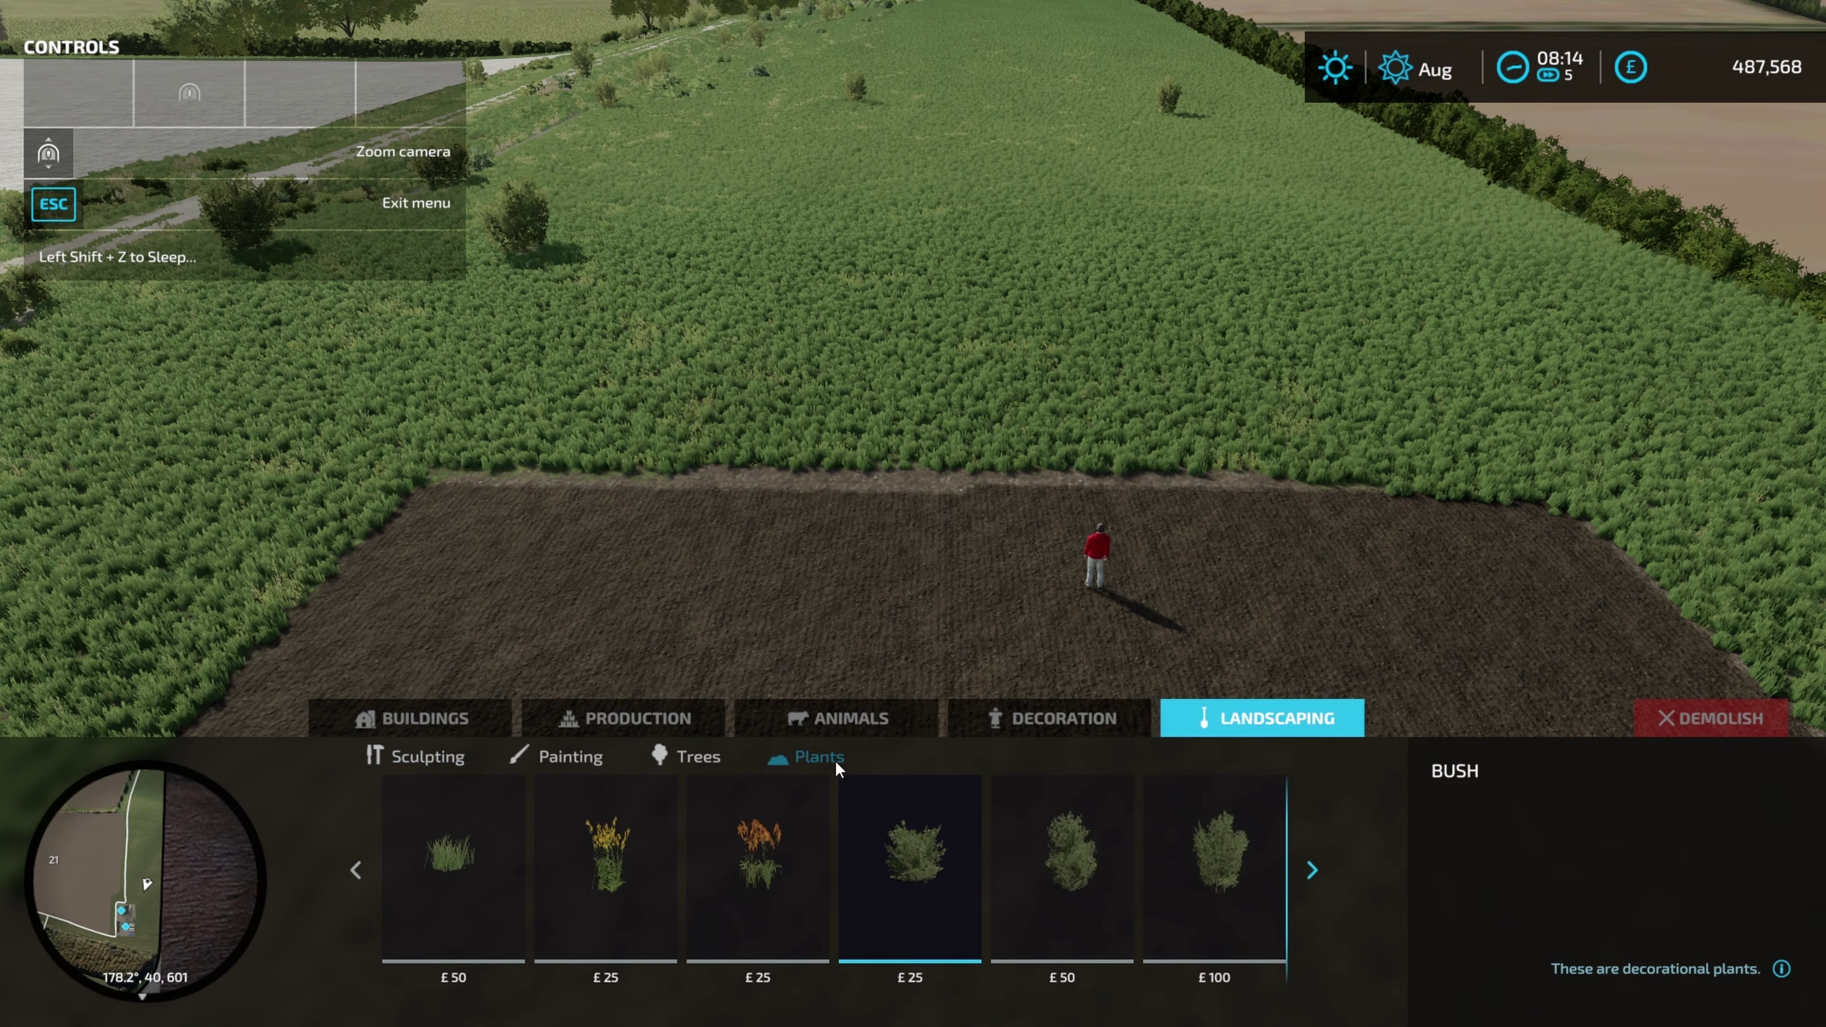
pyautogui.scroll(-8, 1090, 891)
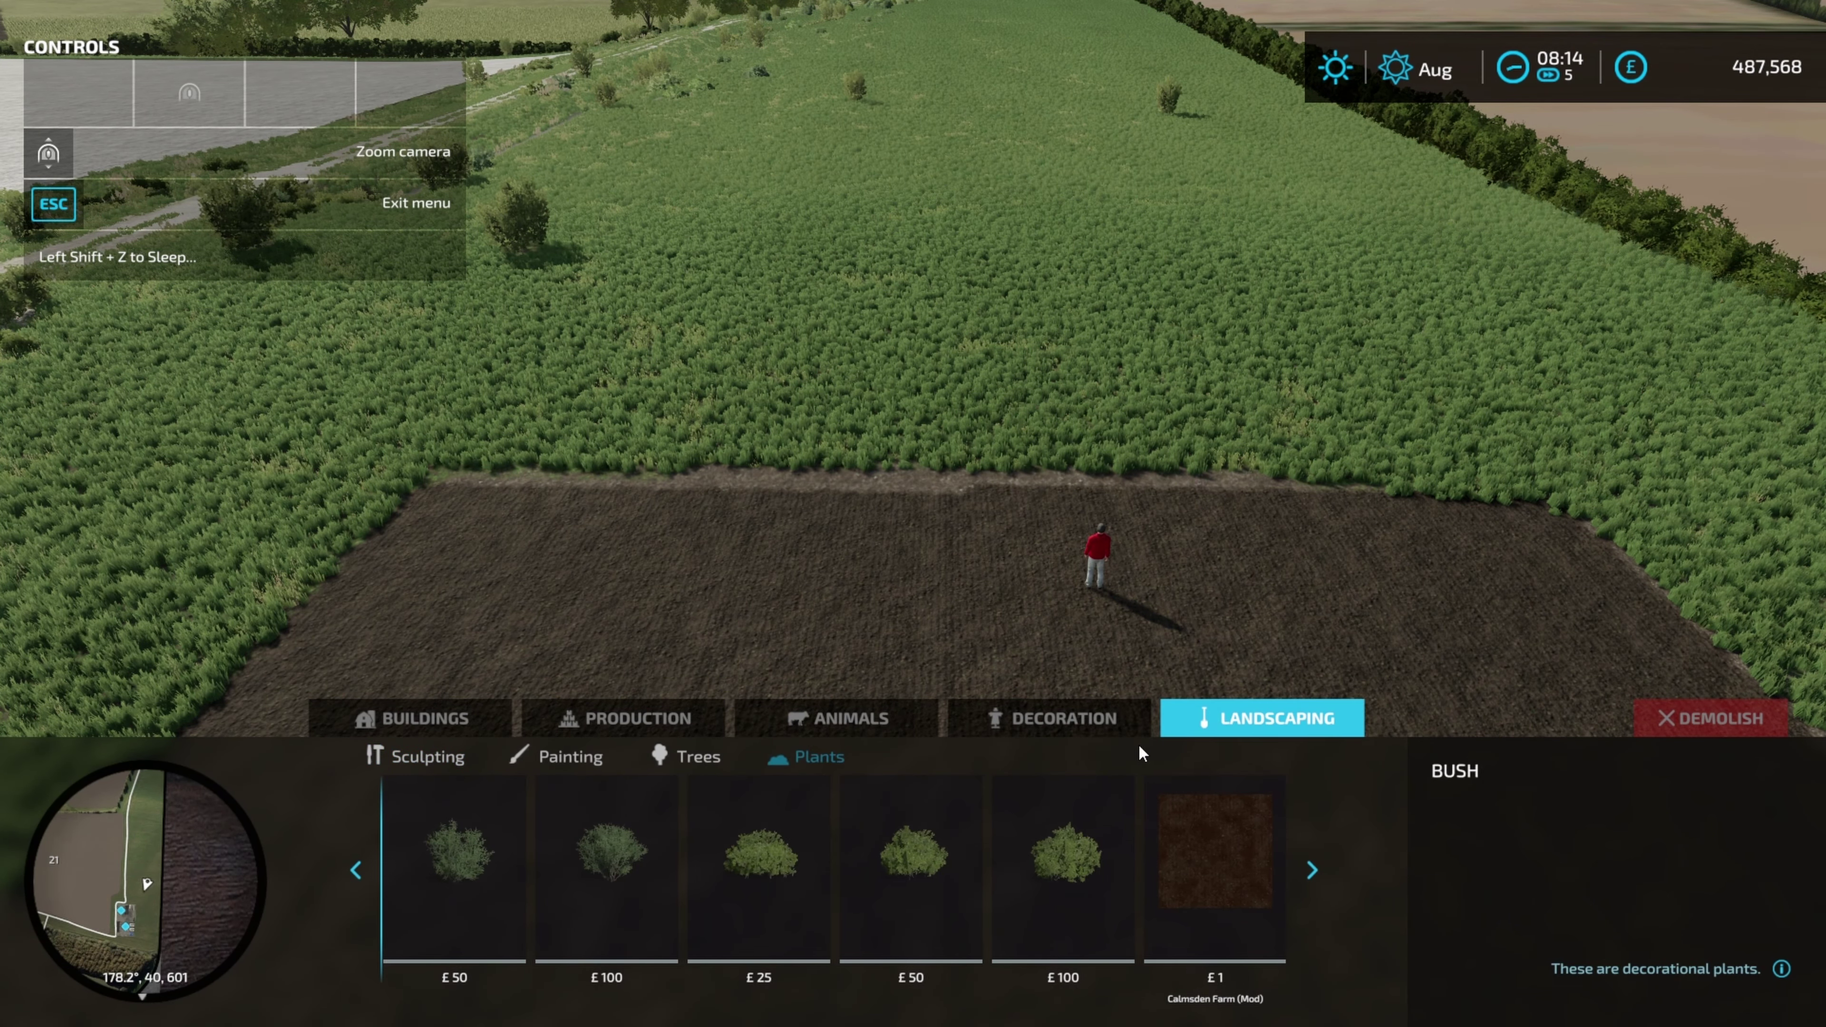
pyautogui.click(1162, 808)
pyautogui.press('w')
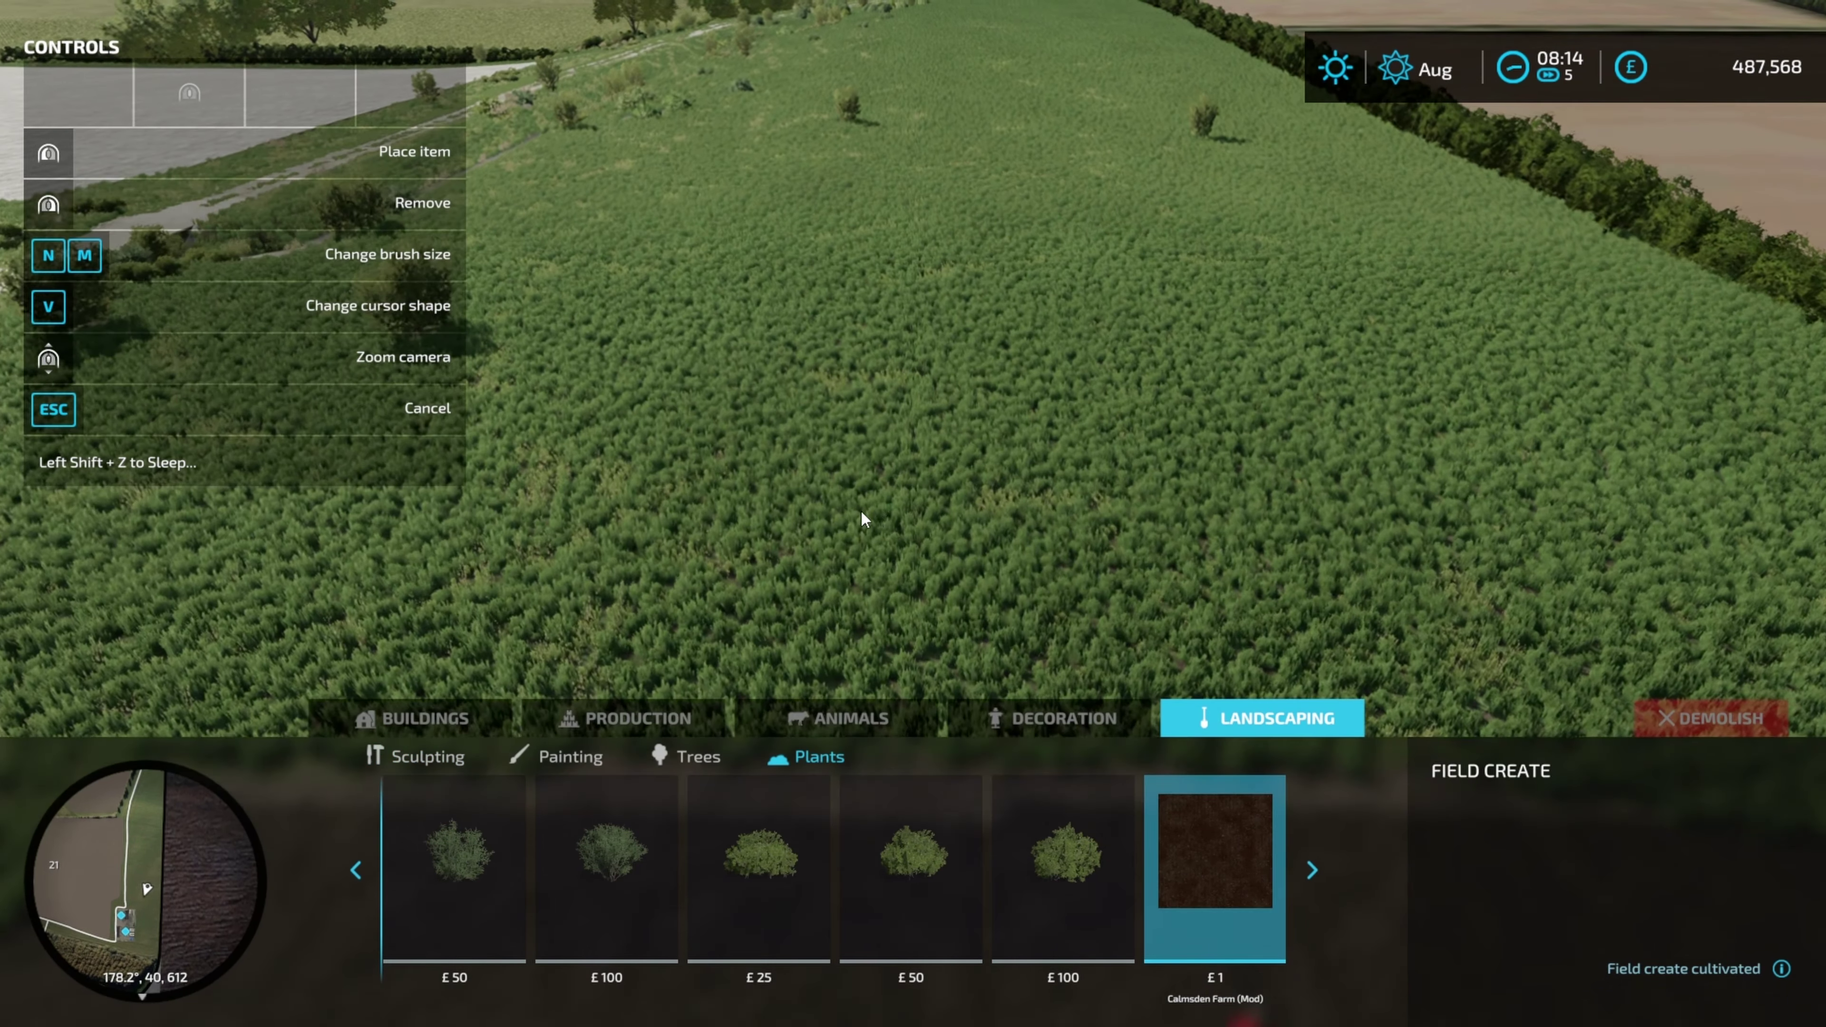
pyautogui.click(861, 510)
pyautogui.press('Escape')
# - Walk through the brushed grass beside the cultivated patch and examine the field info for the ground there
pyautogui.press('w')
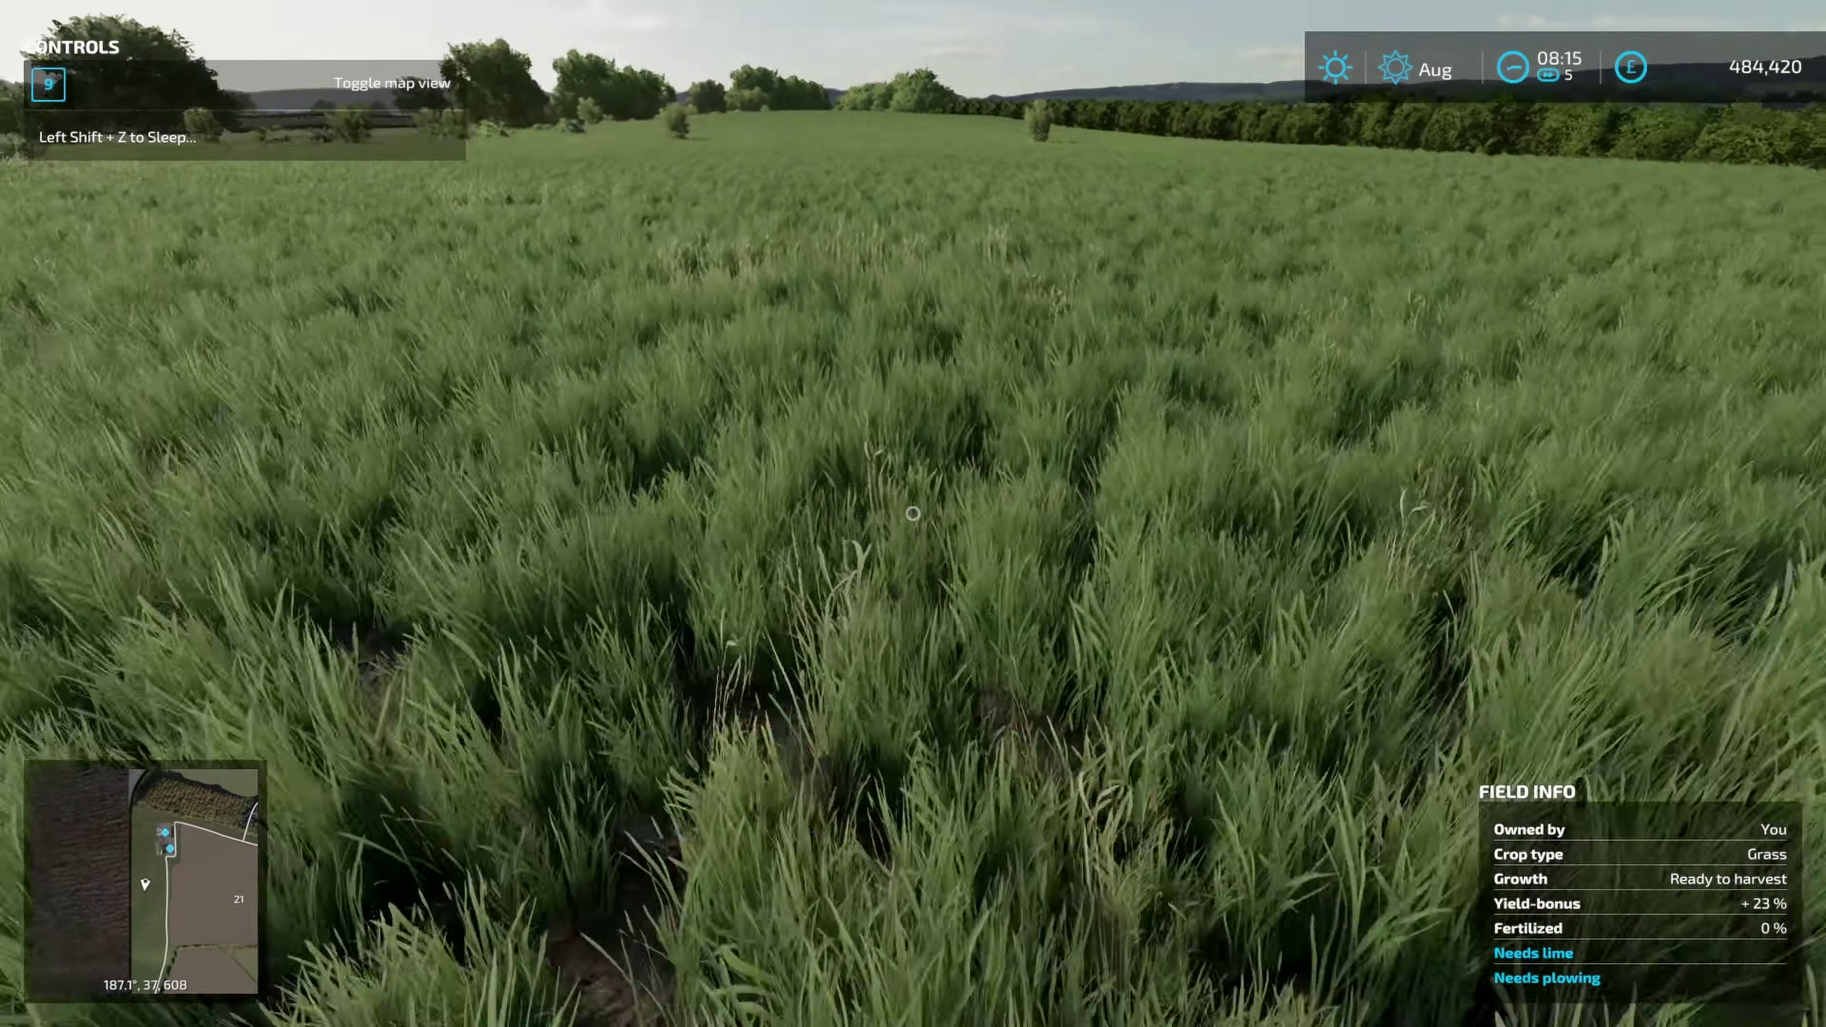
pyautogui.press('w')
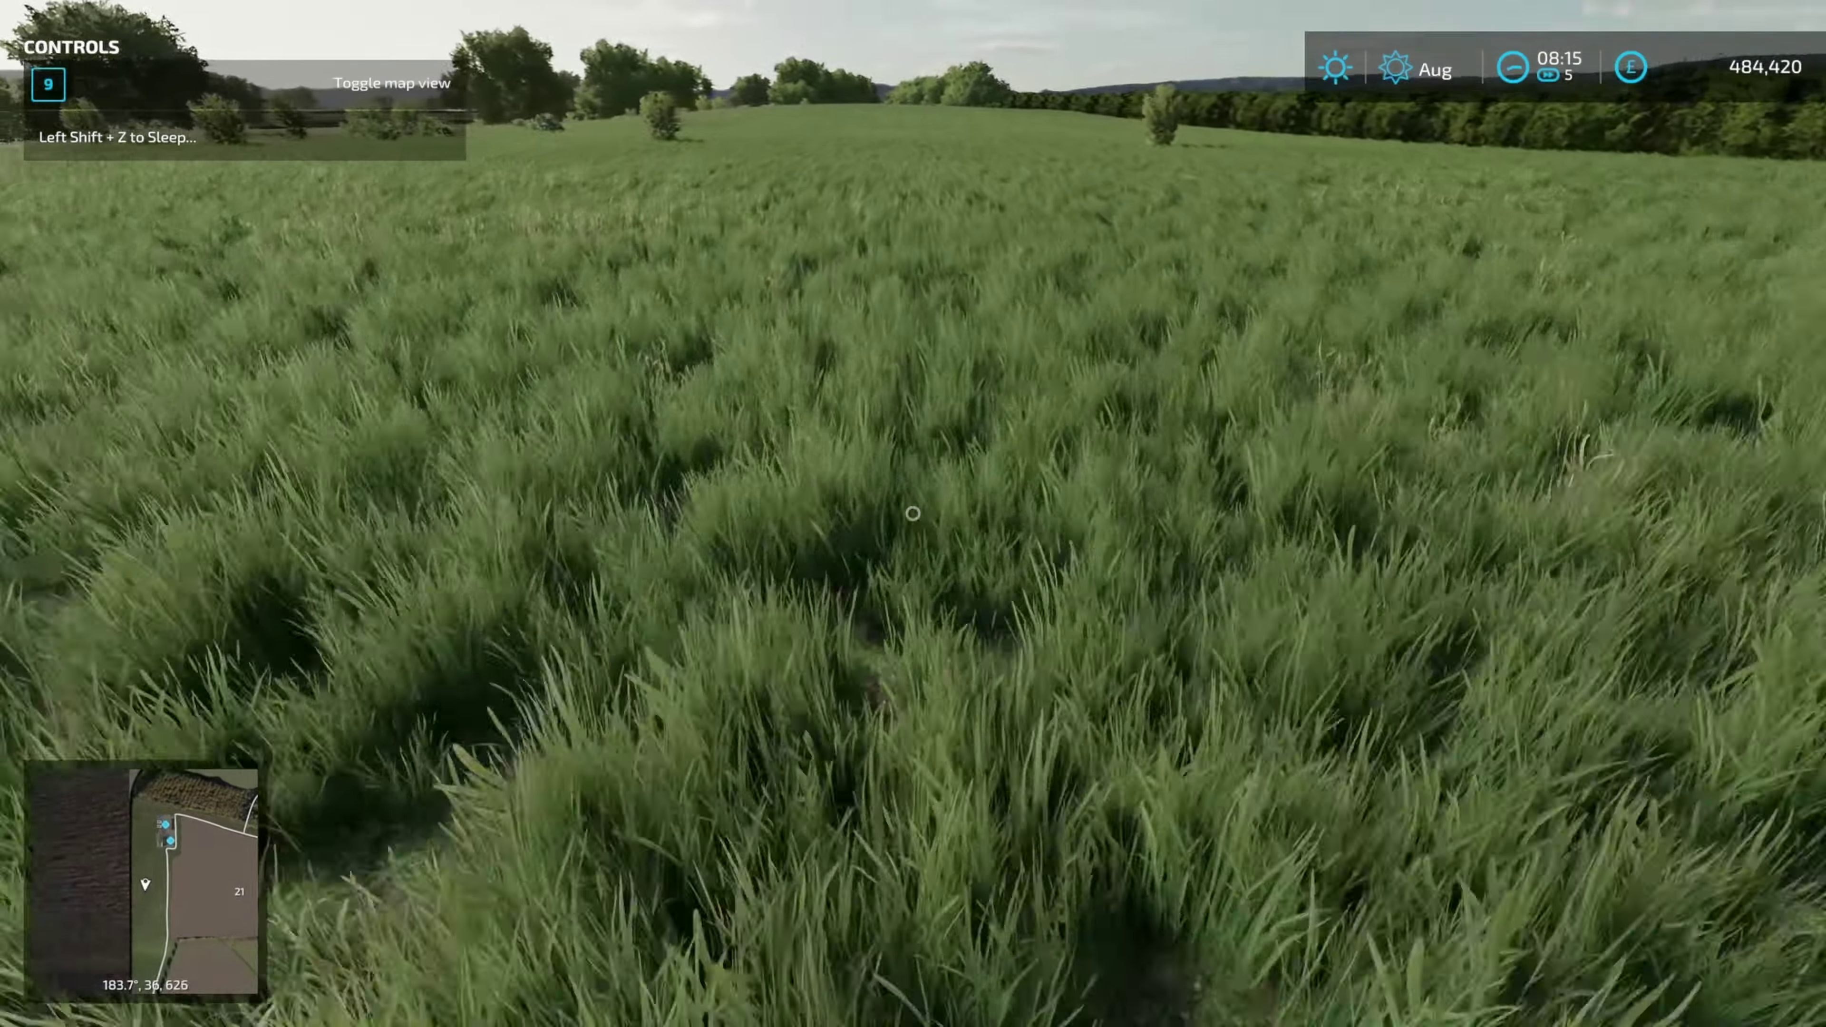
pyautogui.press('s')
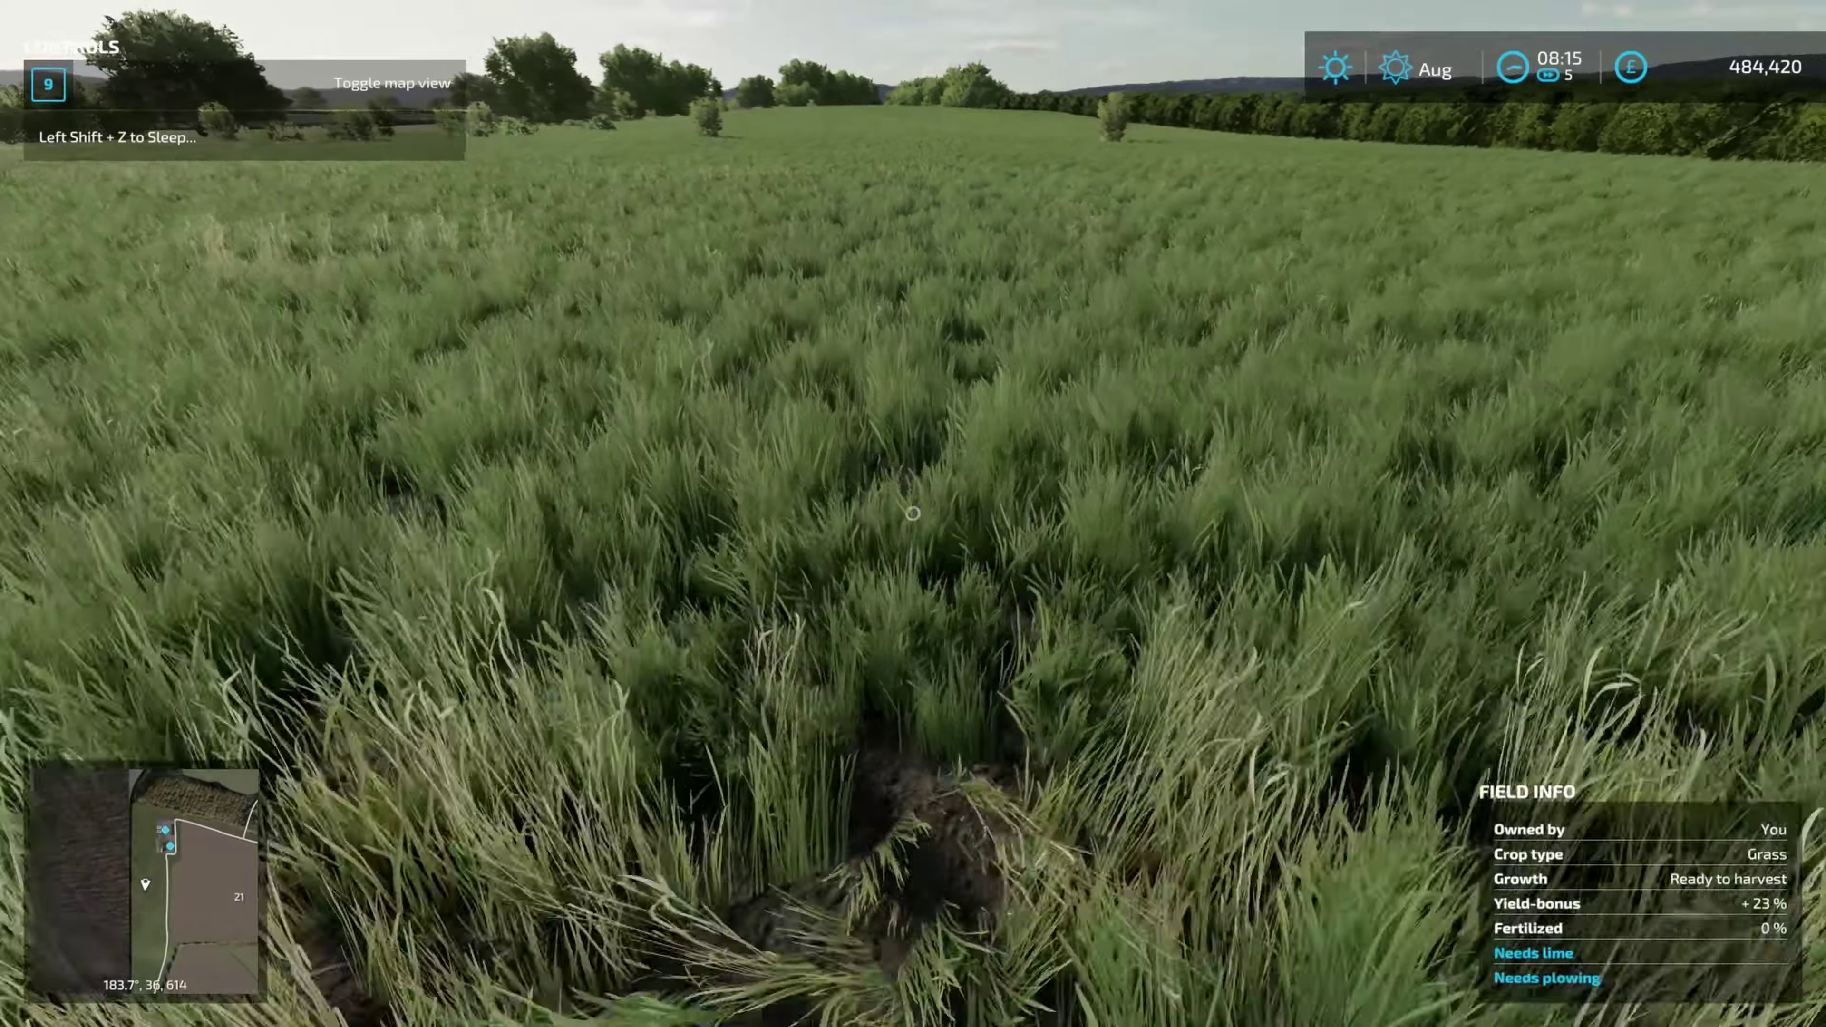
pyautogui.press('s')
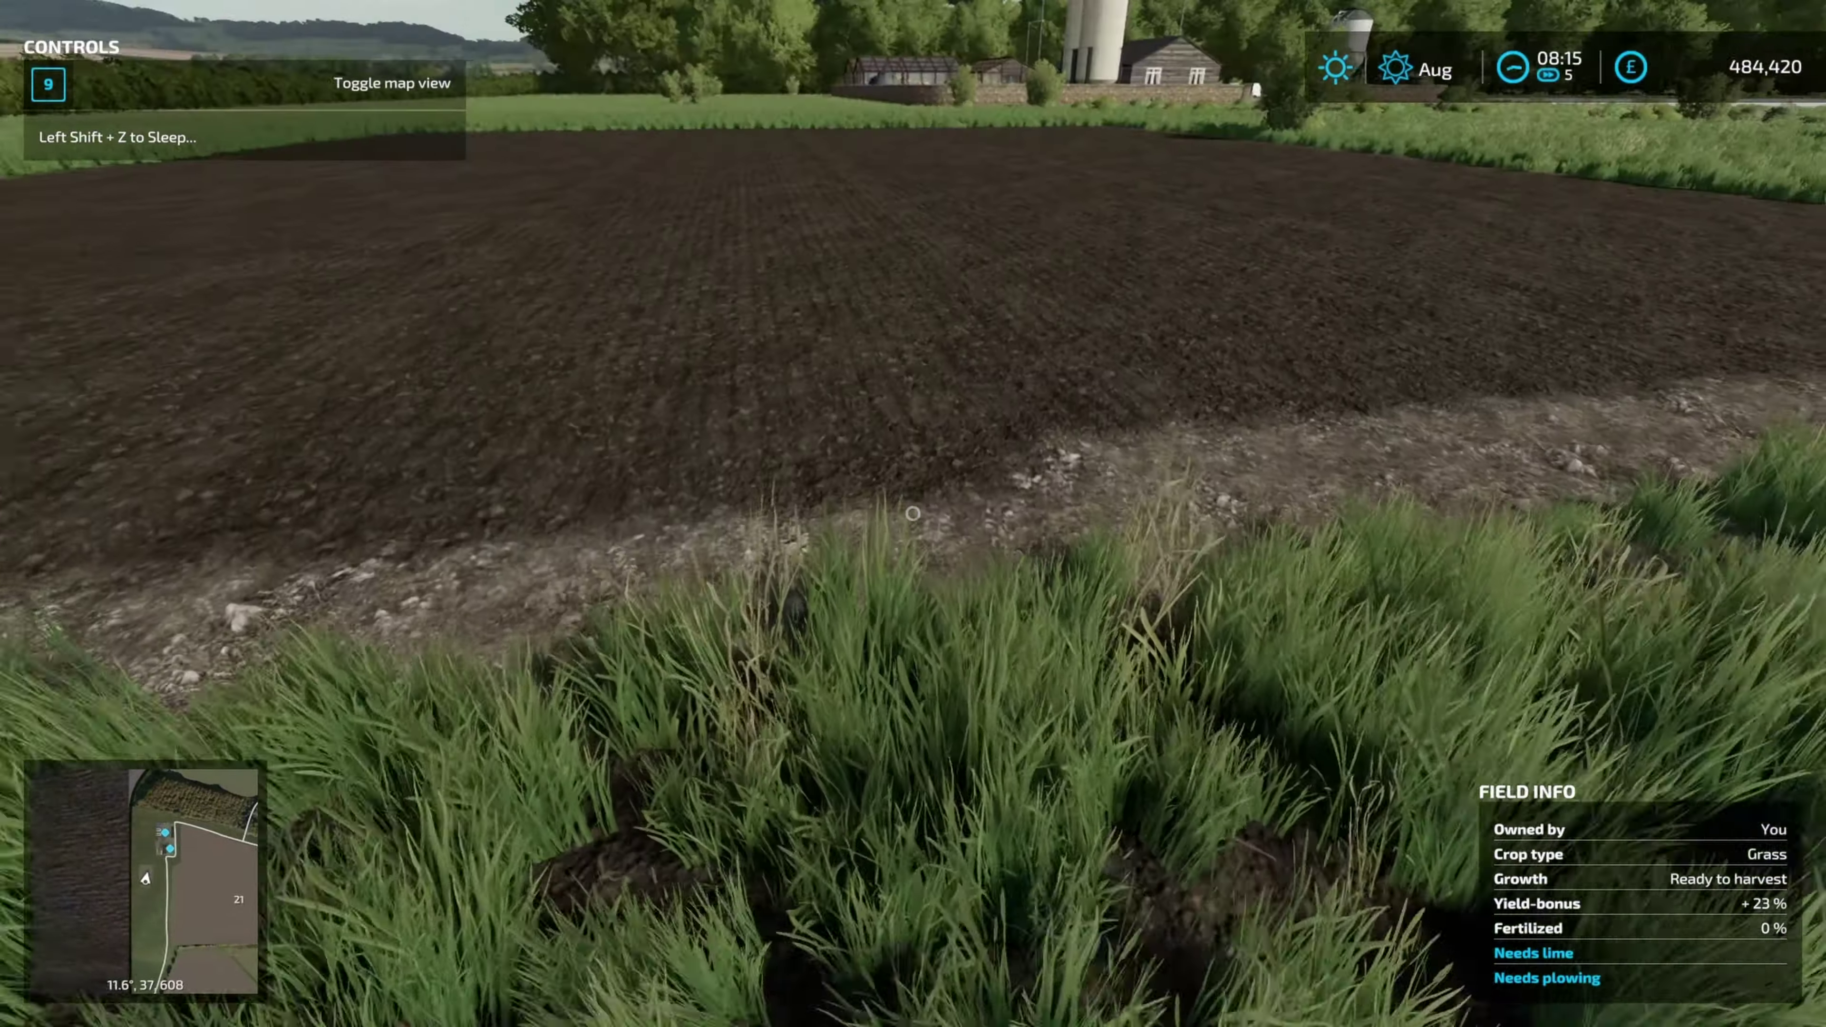
pyautogui.press('s')
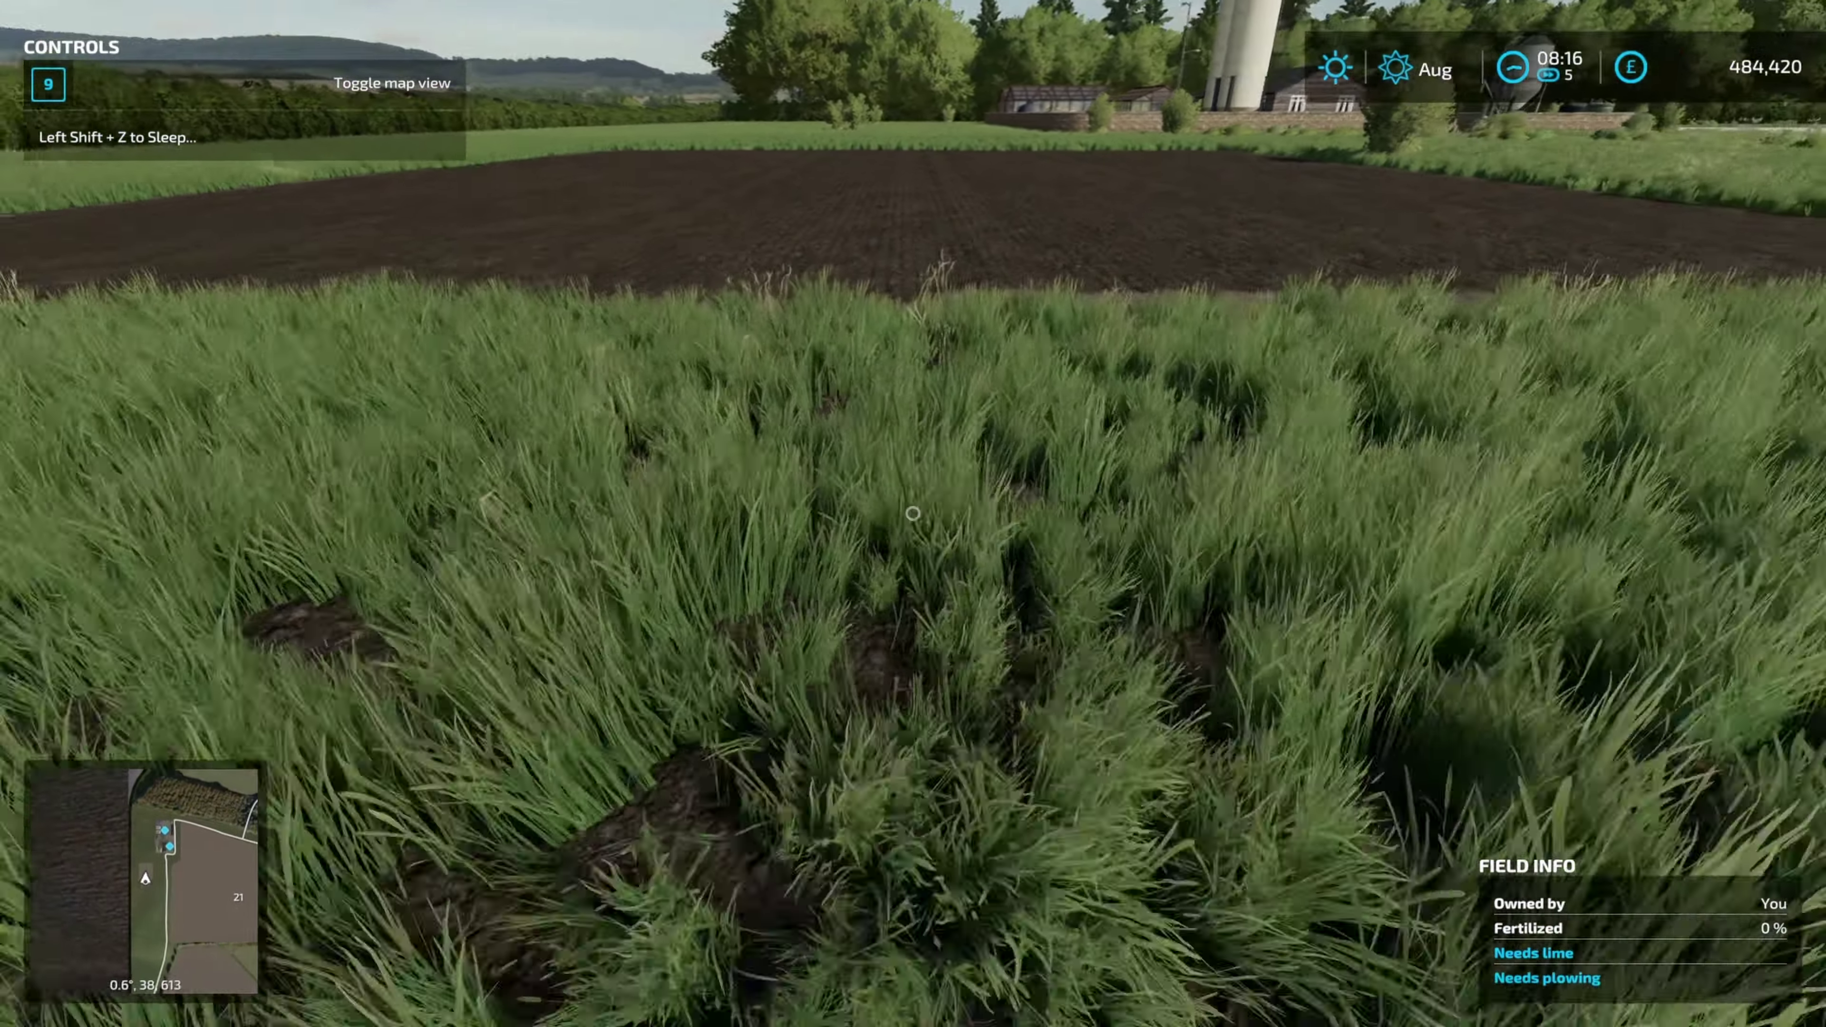
pyautogui.press('s')
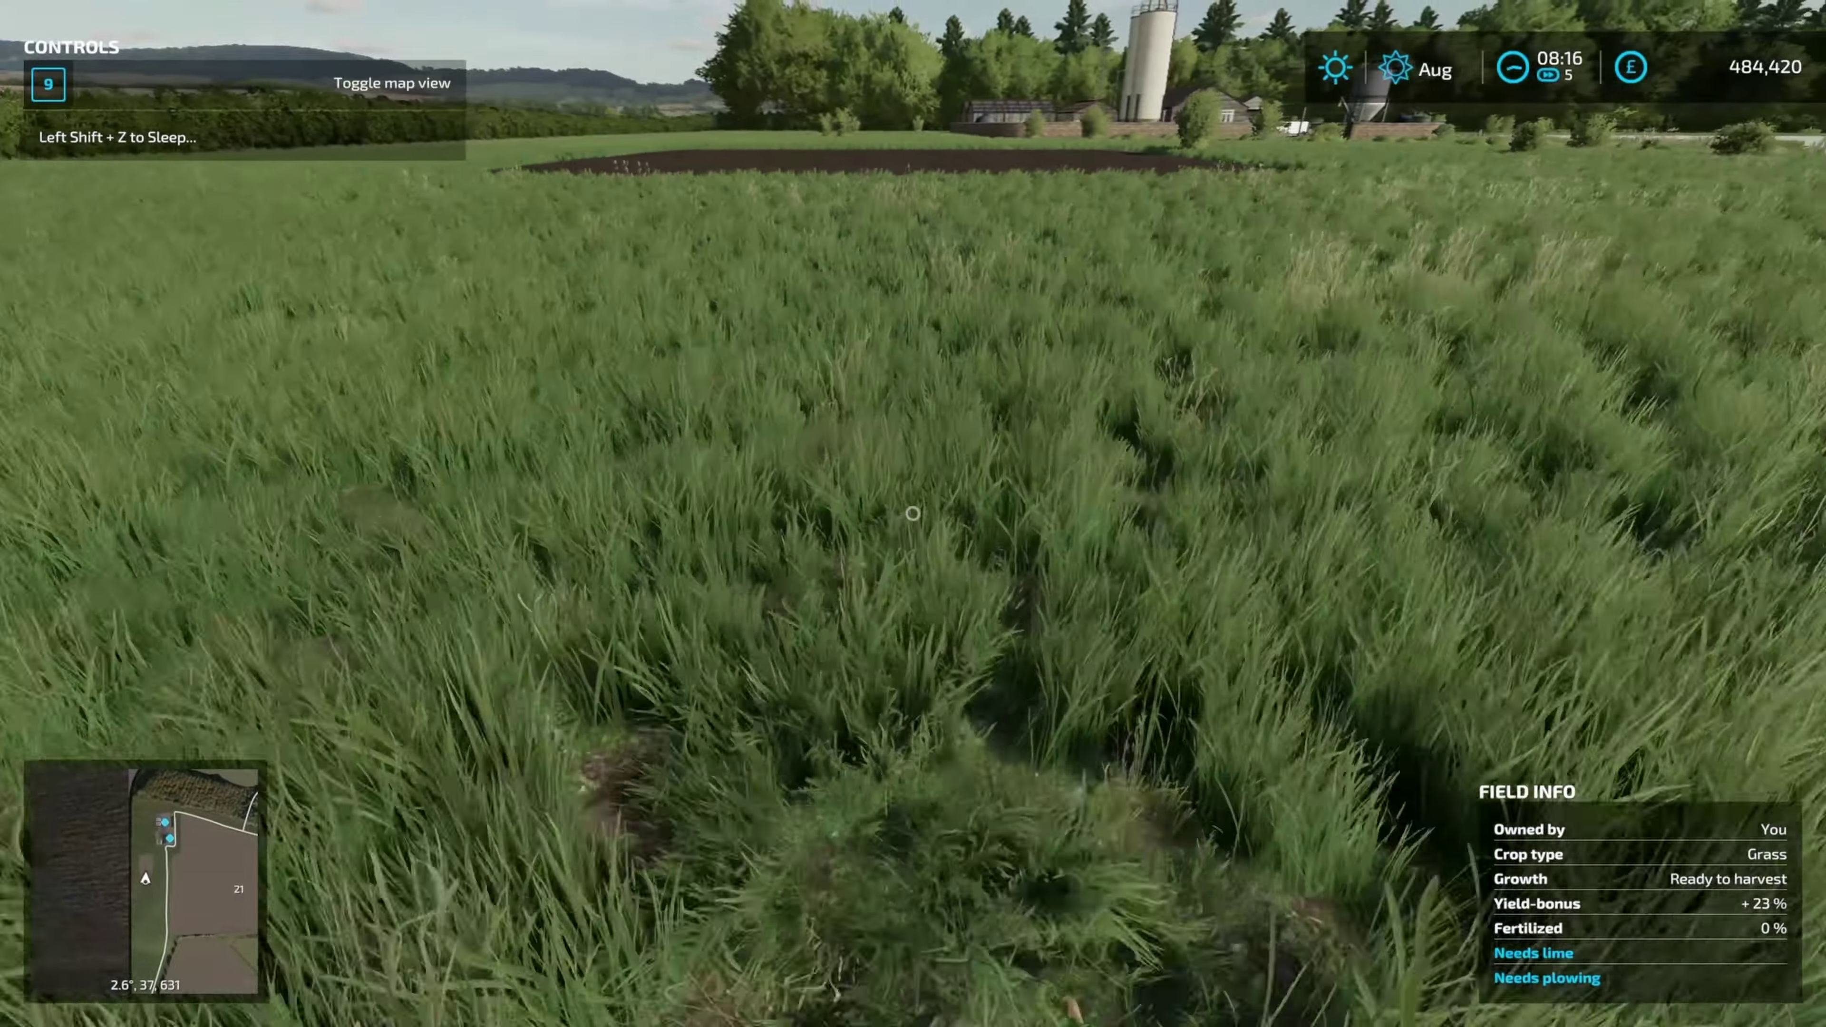
pyautogui.press('s')
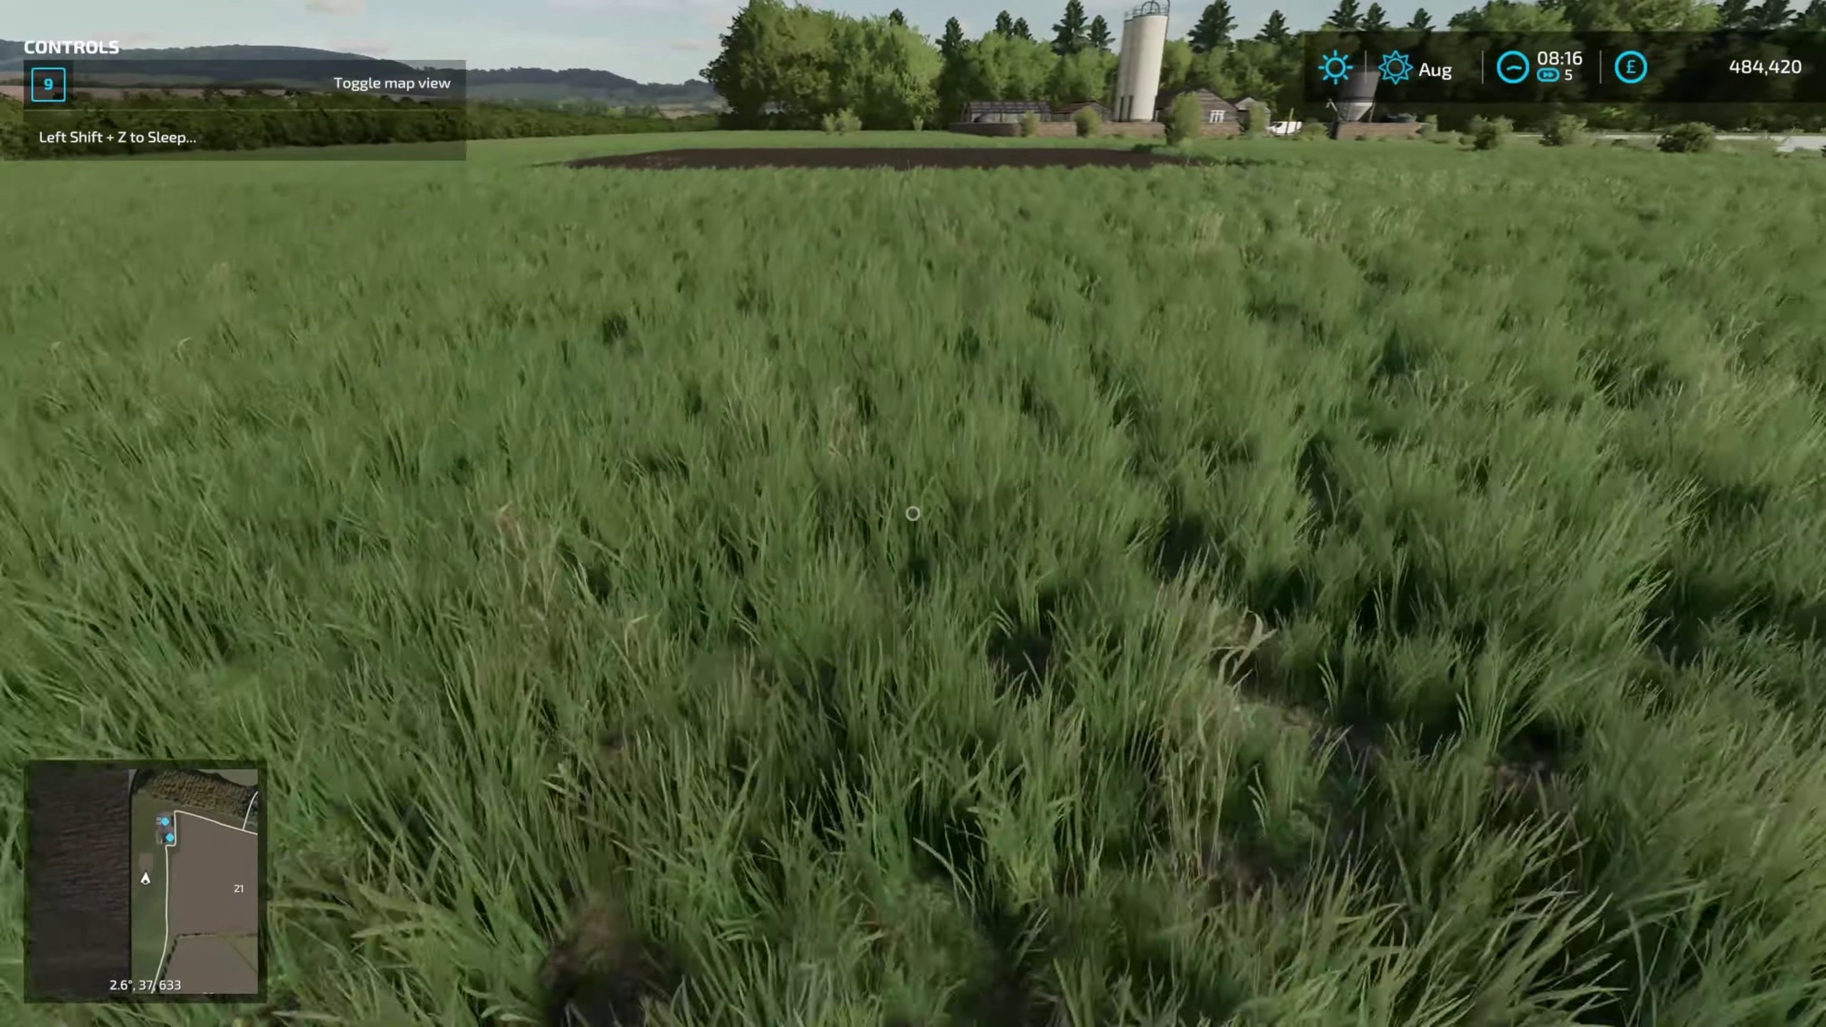
pyautogui.press('w')
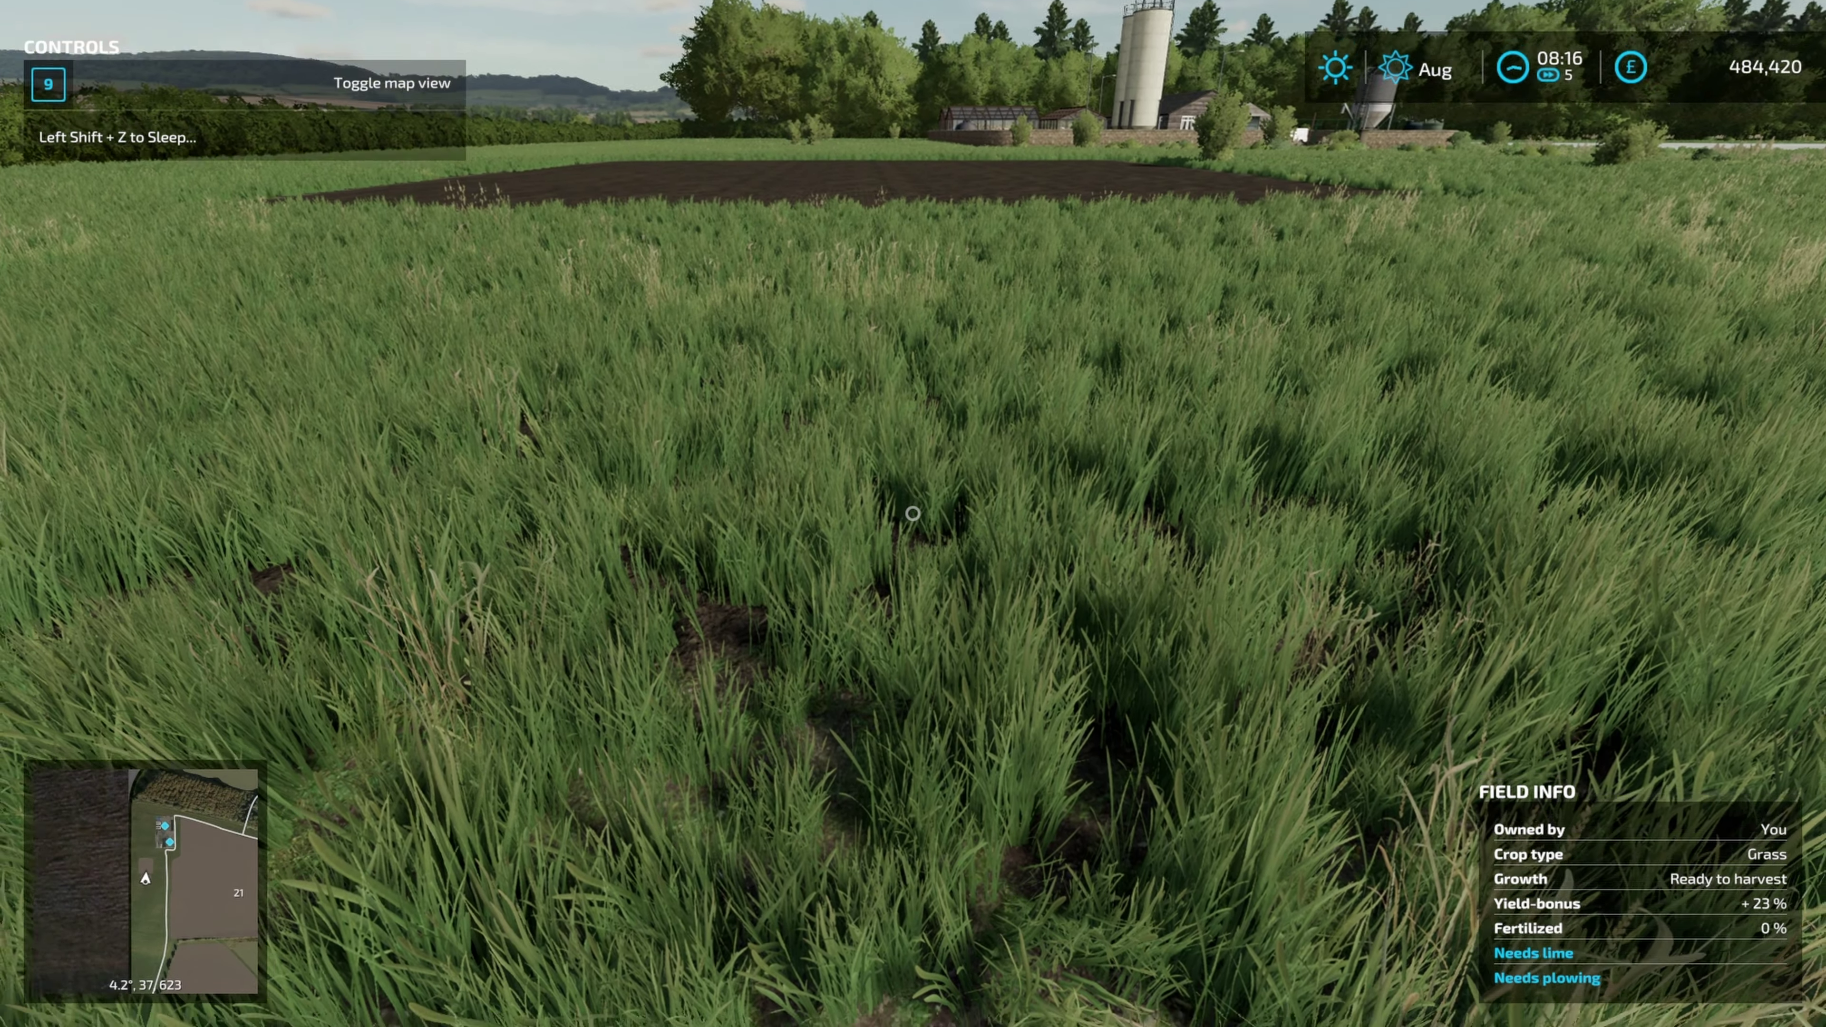
pyautogui.moveTo(913, 513)
pyautogui.press('w')
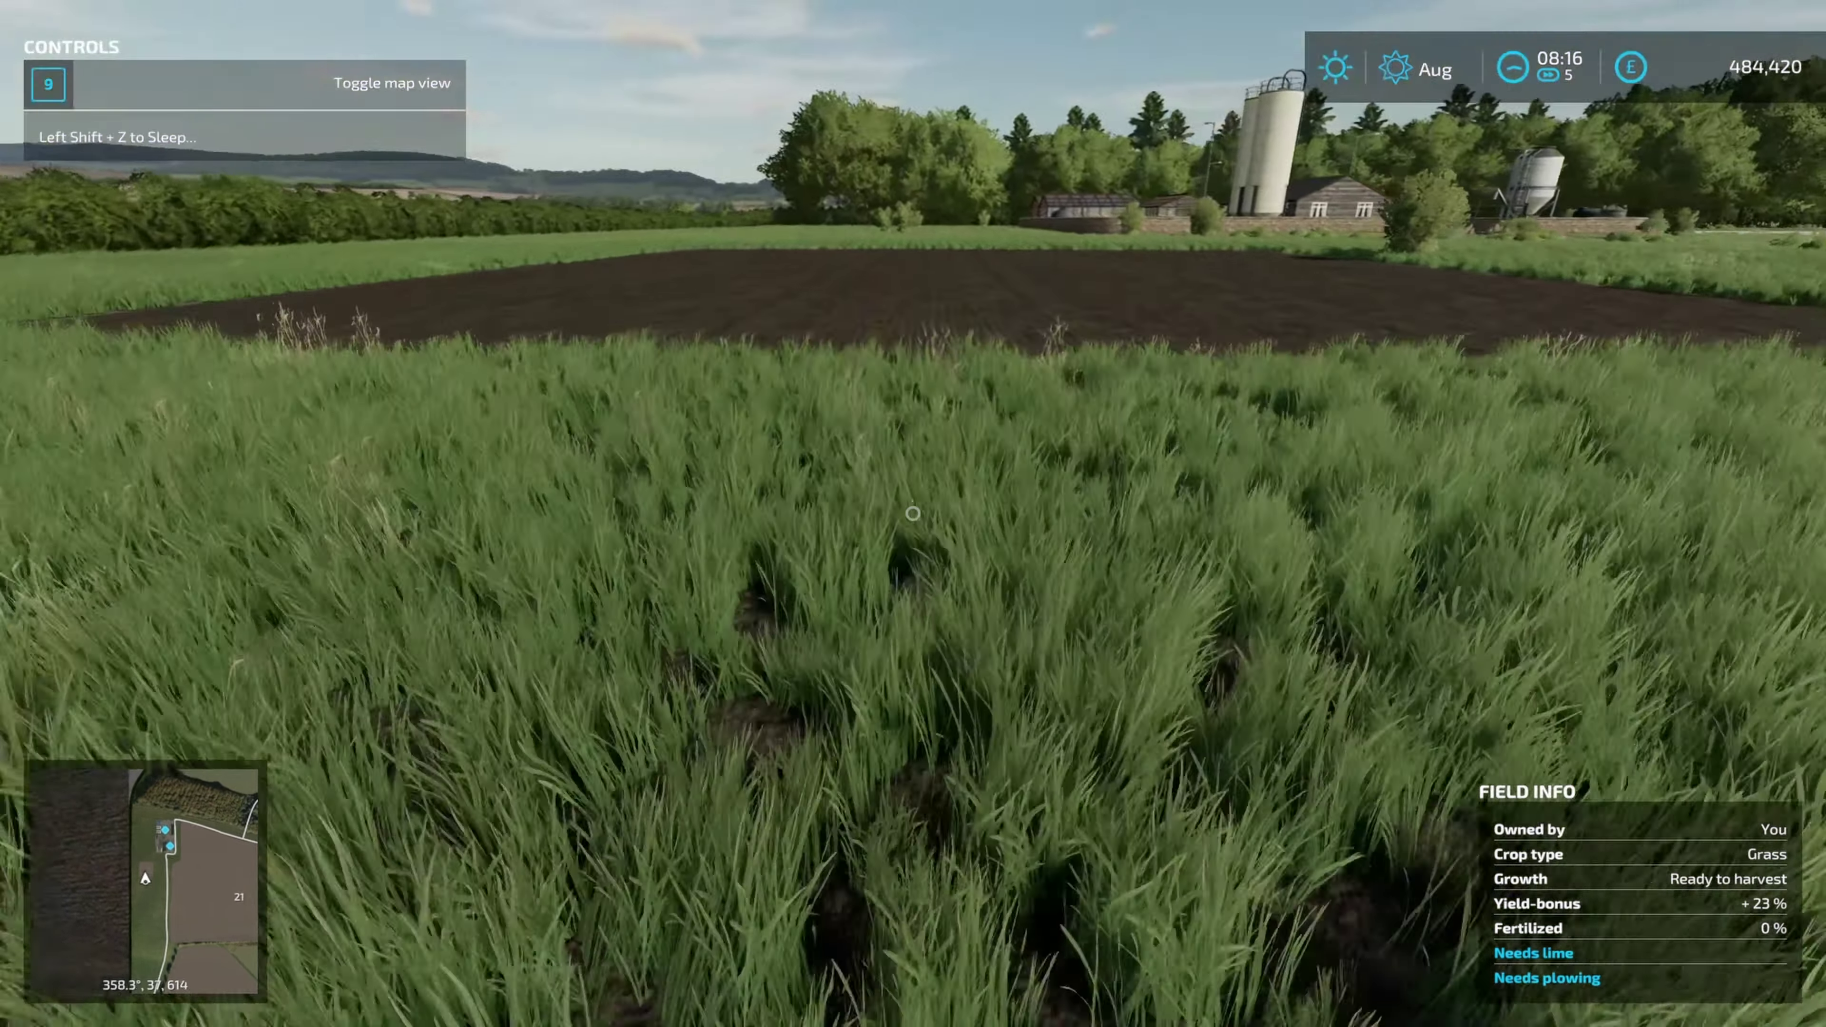
pyautogui.press('w')
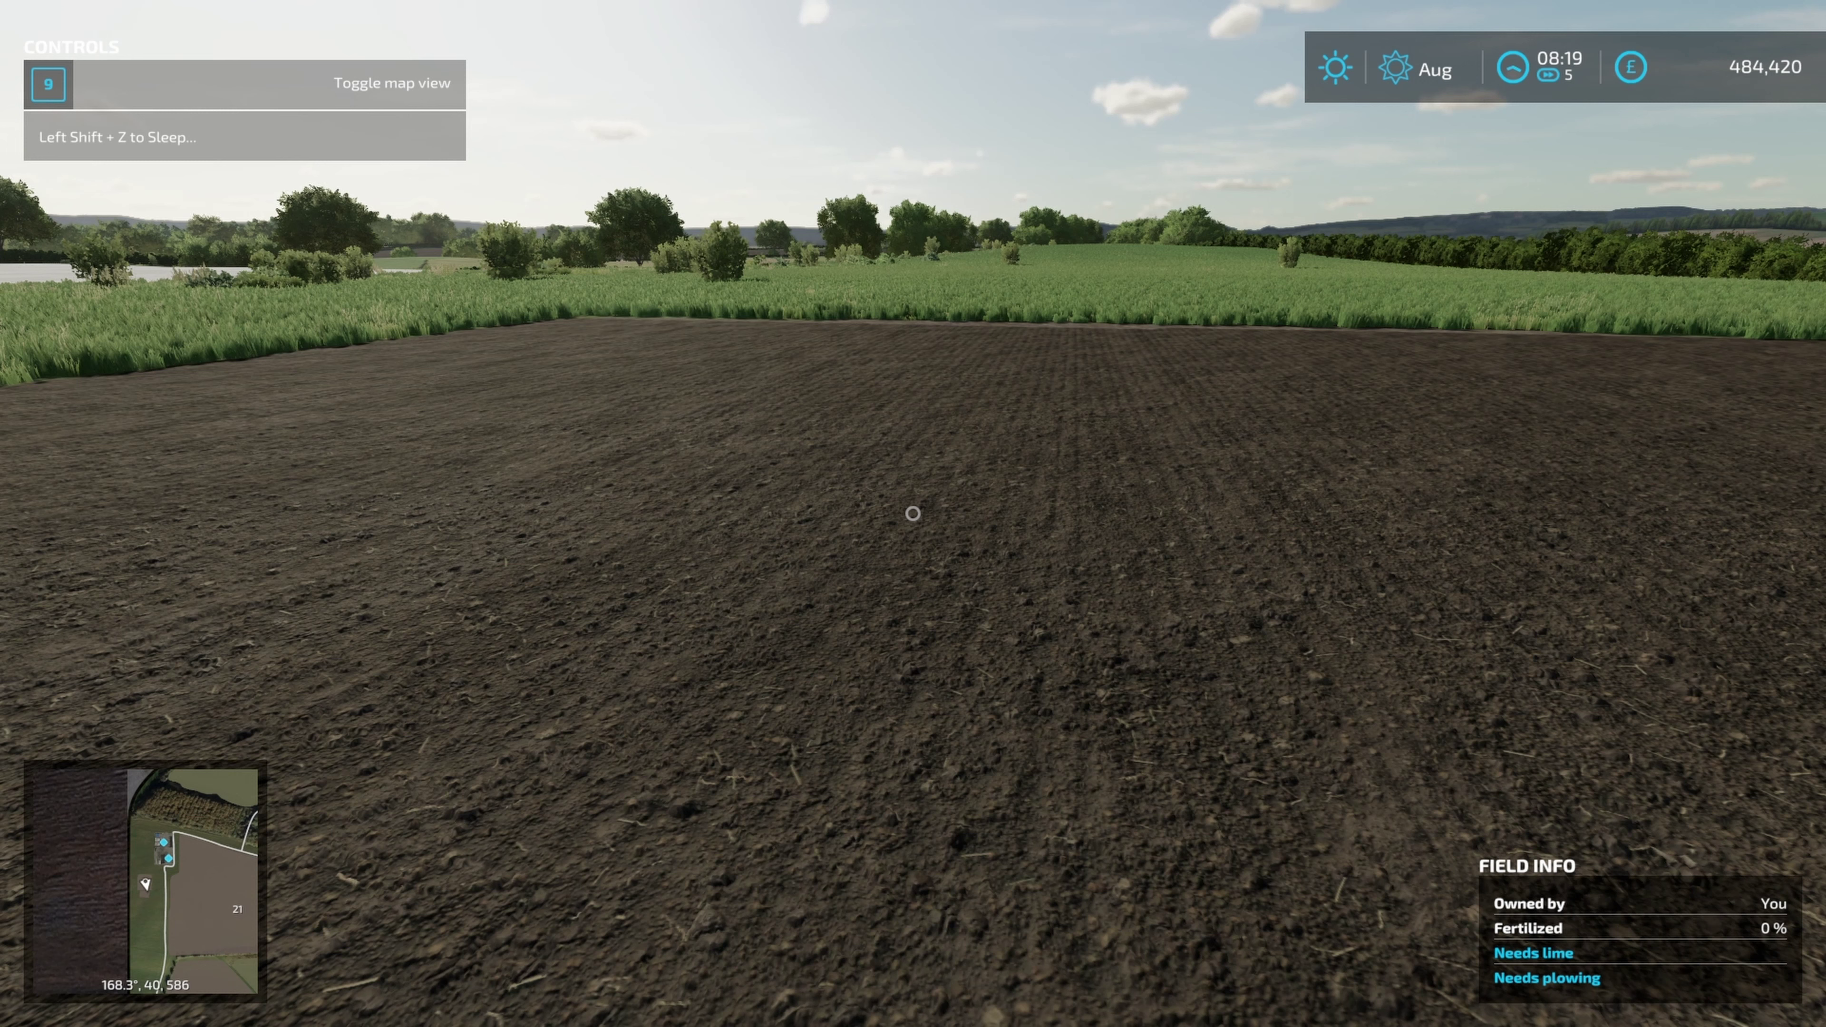
# - Select the Sawmill on the map and visit it
pyautogui.press('Escape')
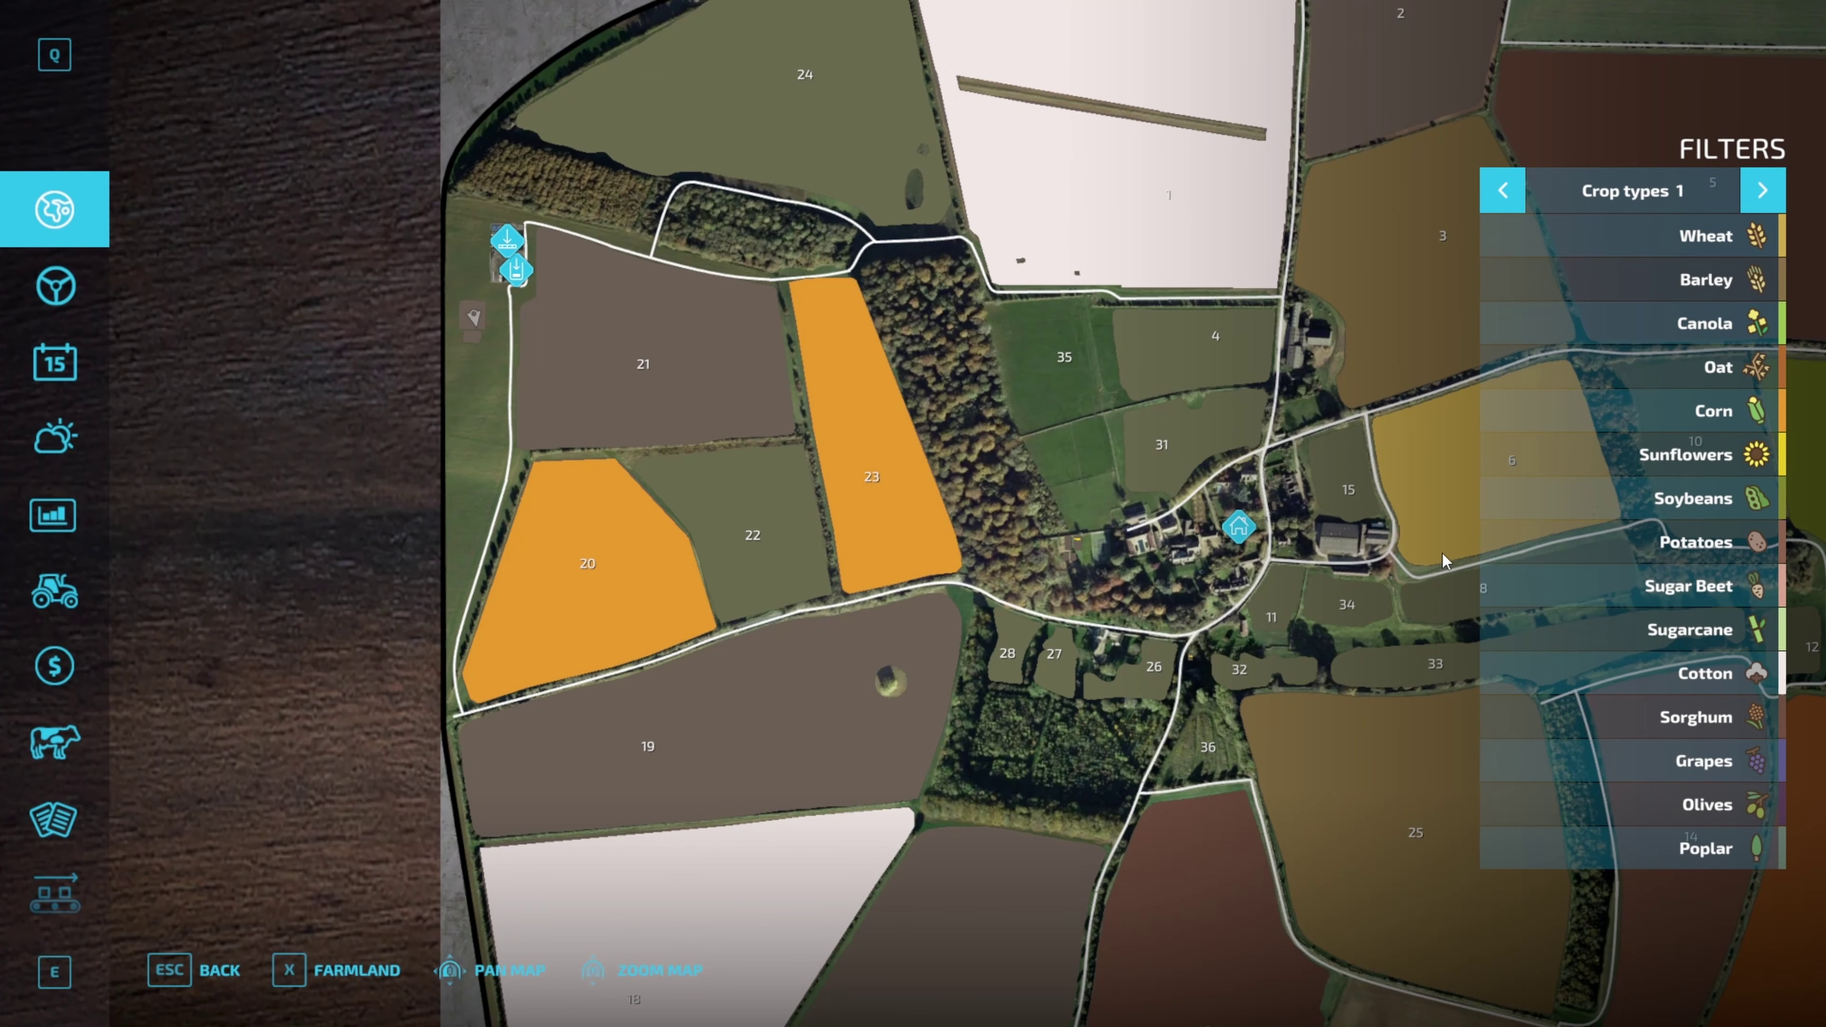
pyautogui.scroll(5, 954, 517)
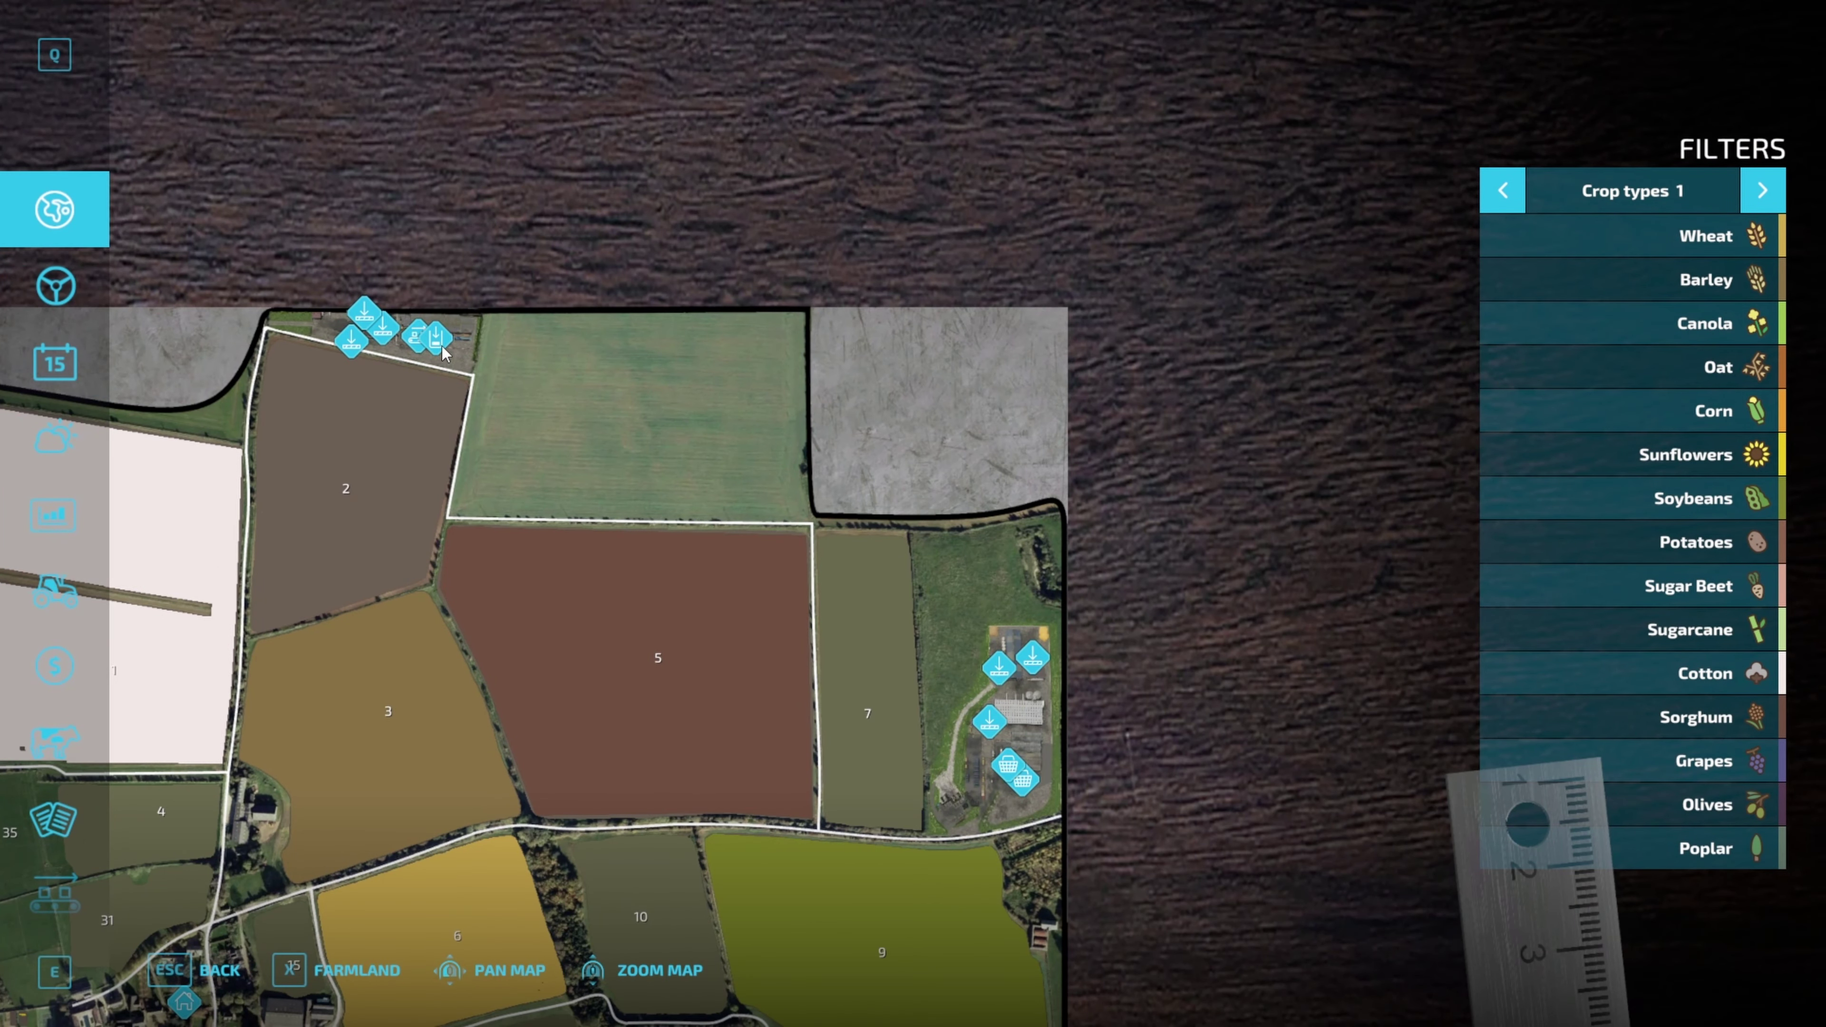
pyautogui.click(441, 344)
pyautogui.click(798, 973)
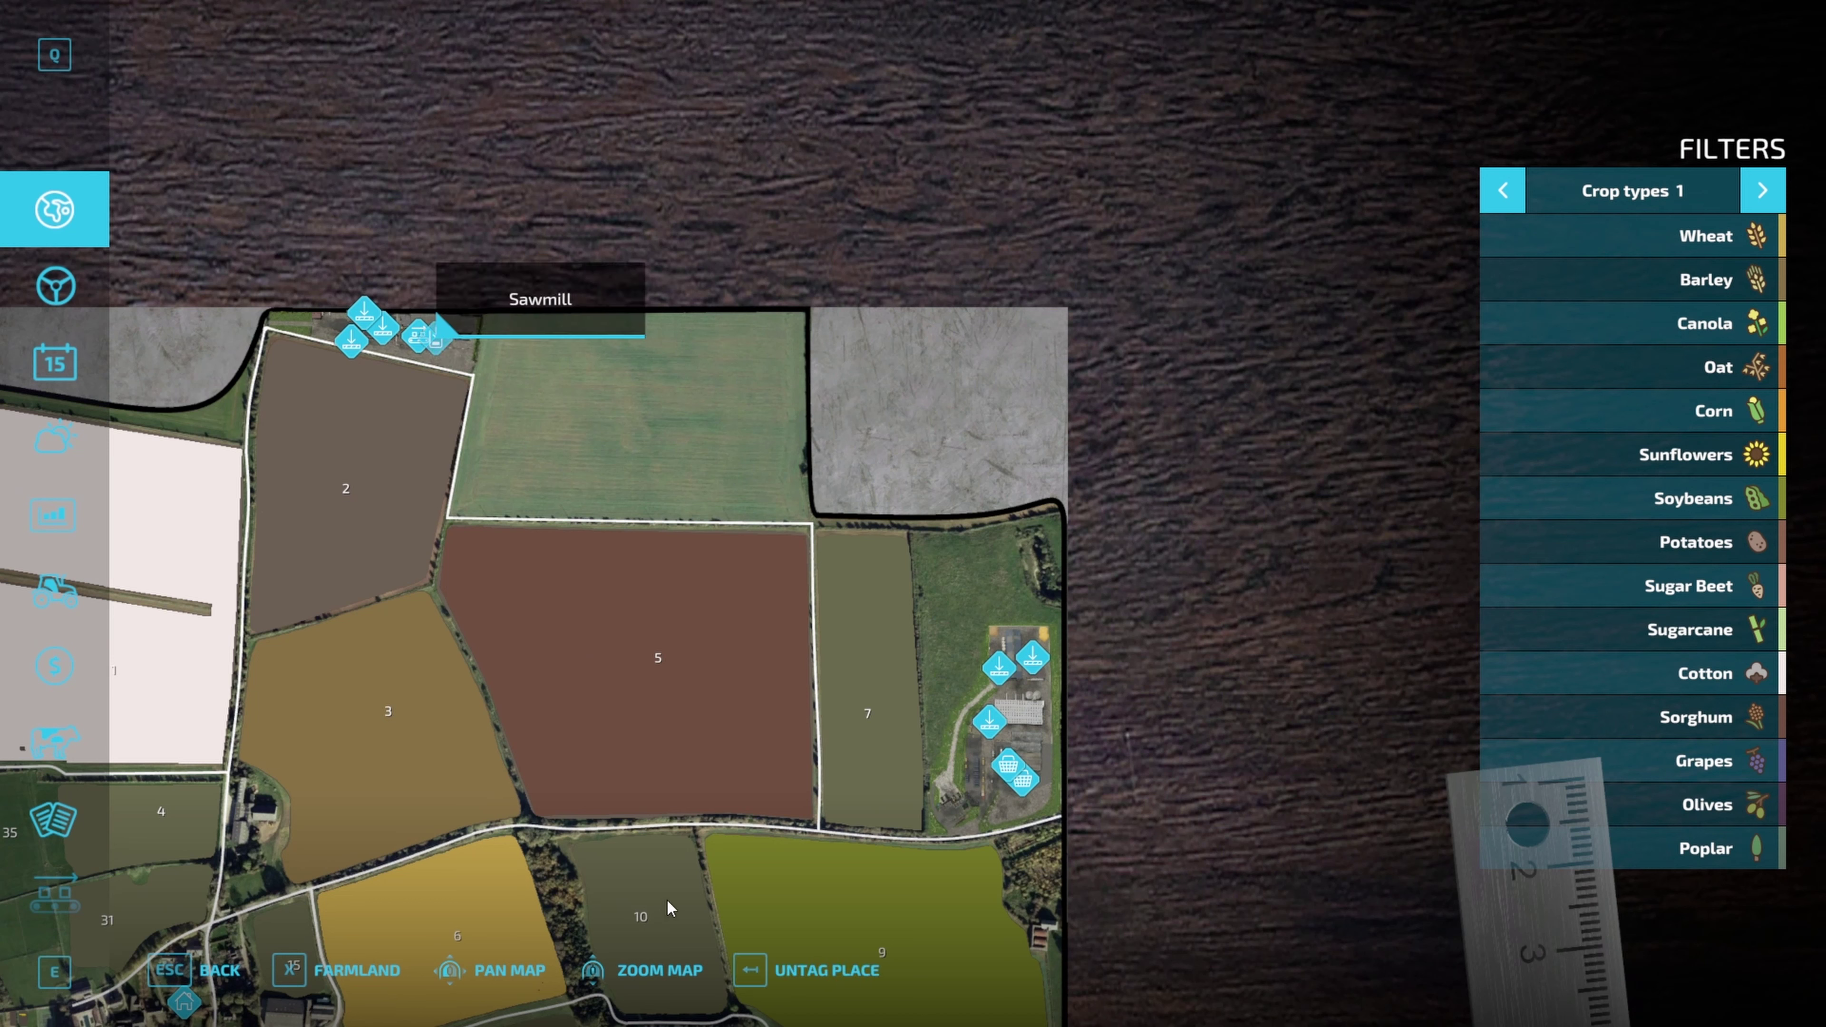
pyautogui.click(812, 970)
pyautogui.click(814, 982)
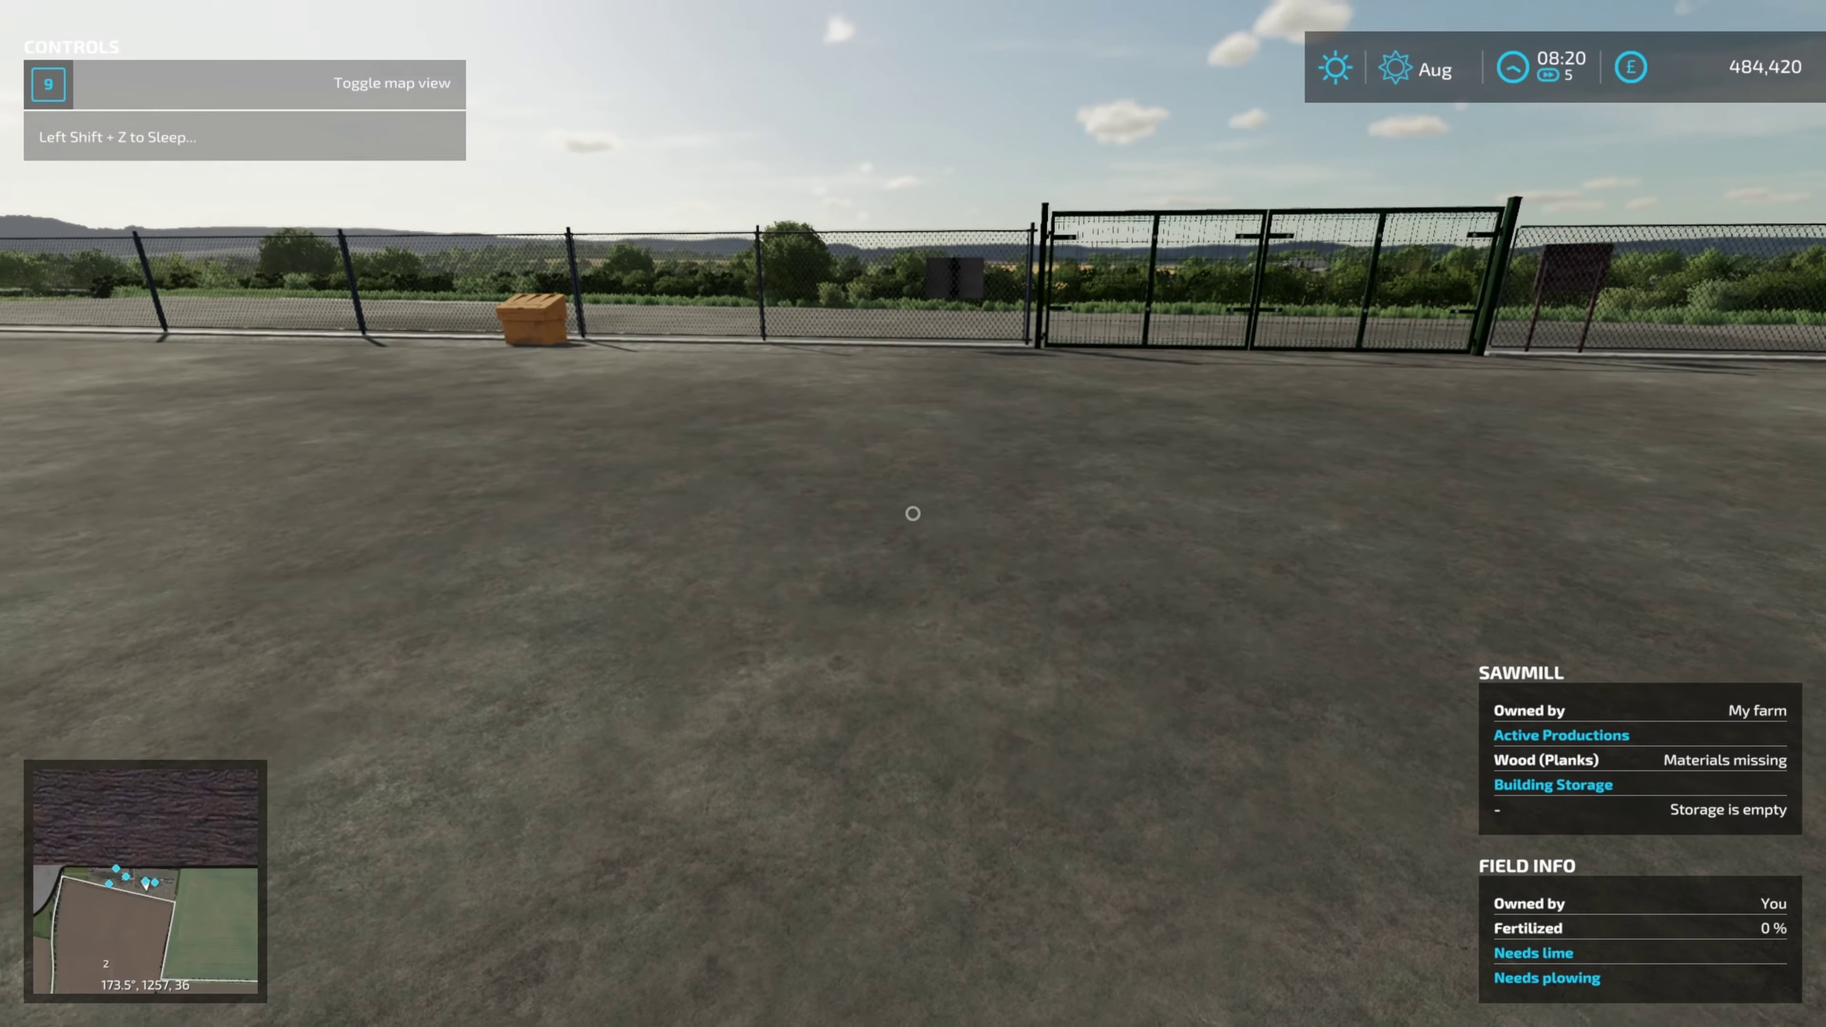
# - Turn on Flight Mode and Flight State in the general developer controls and return to the game
pyautogui.press('F12')
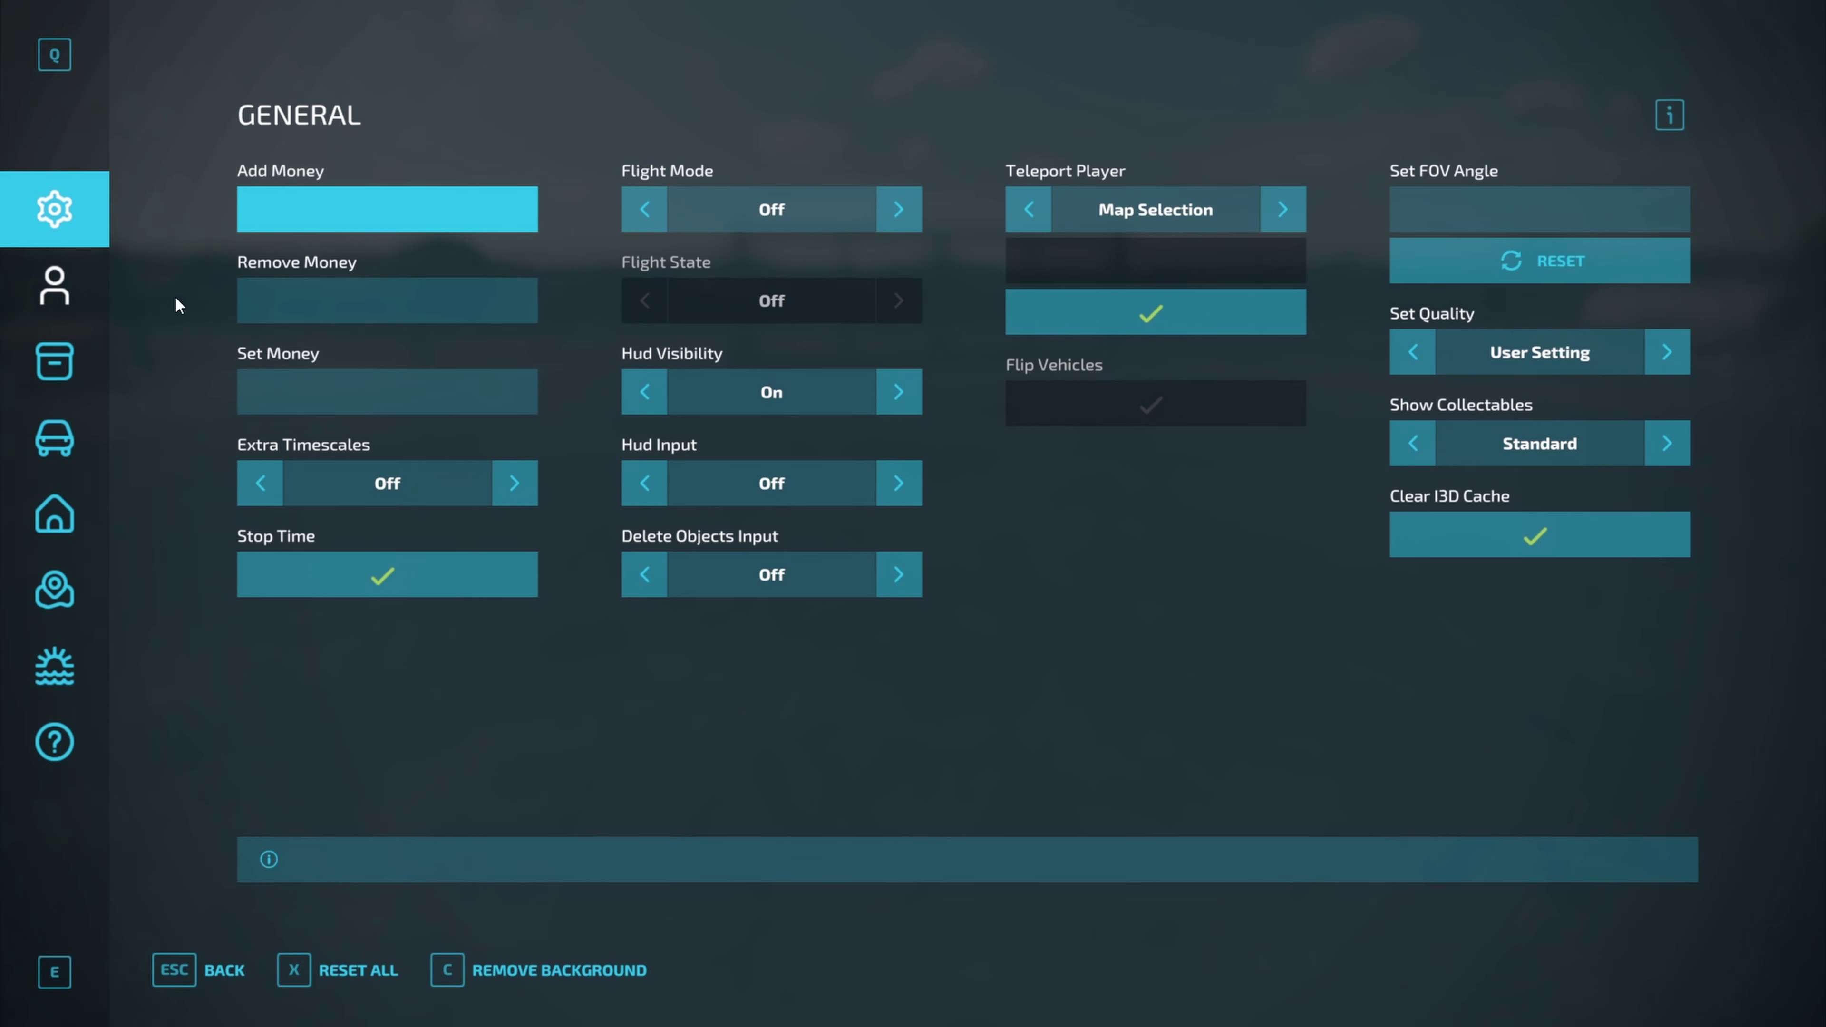
pyautogui.click(912, 211)
pyautogui.click(910, 302)
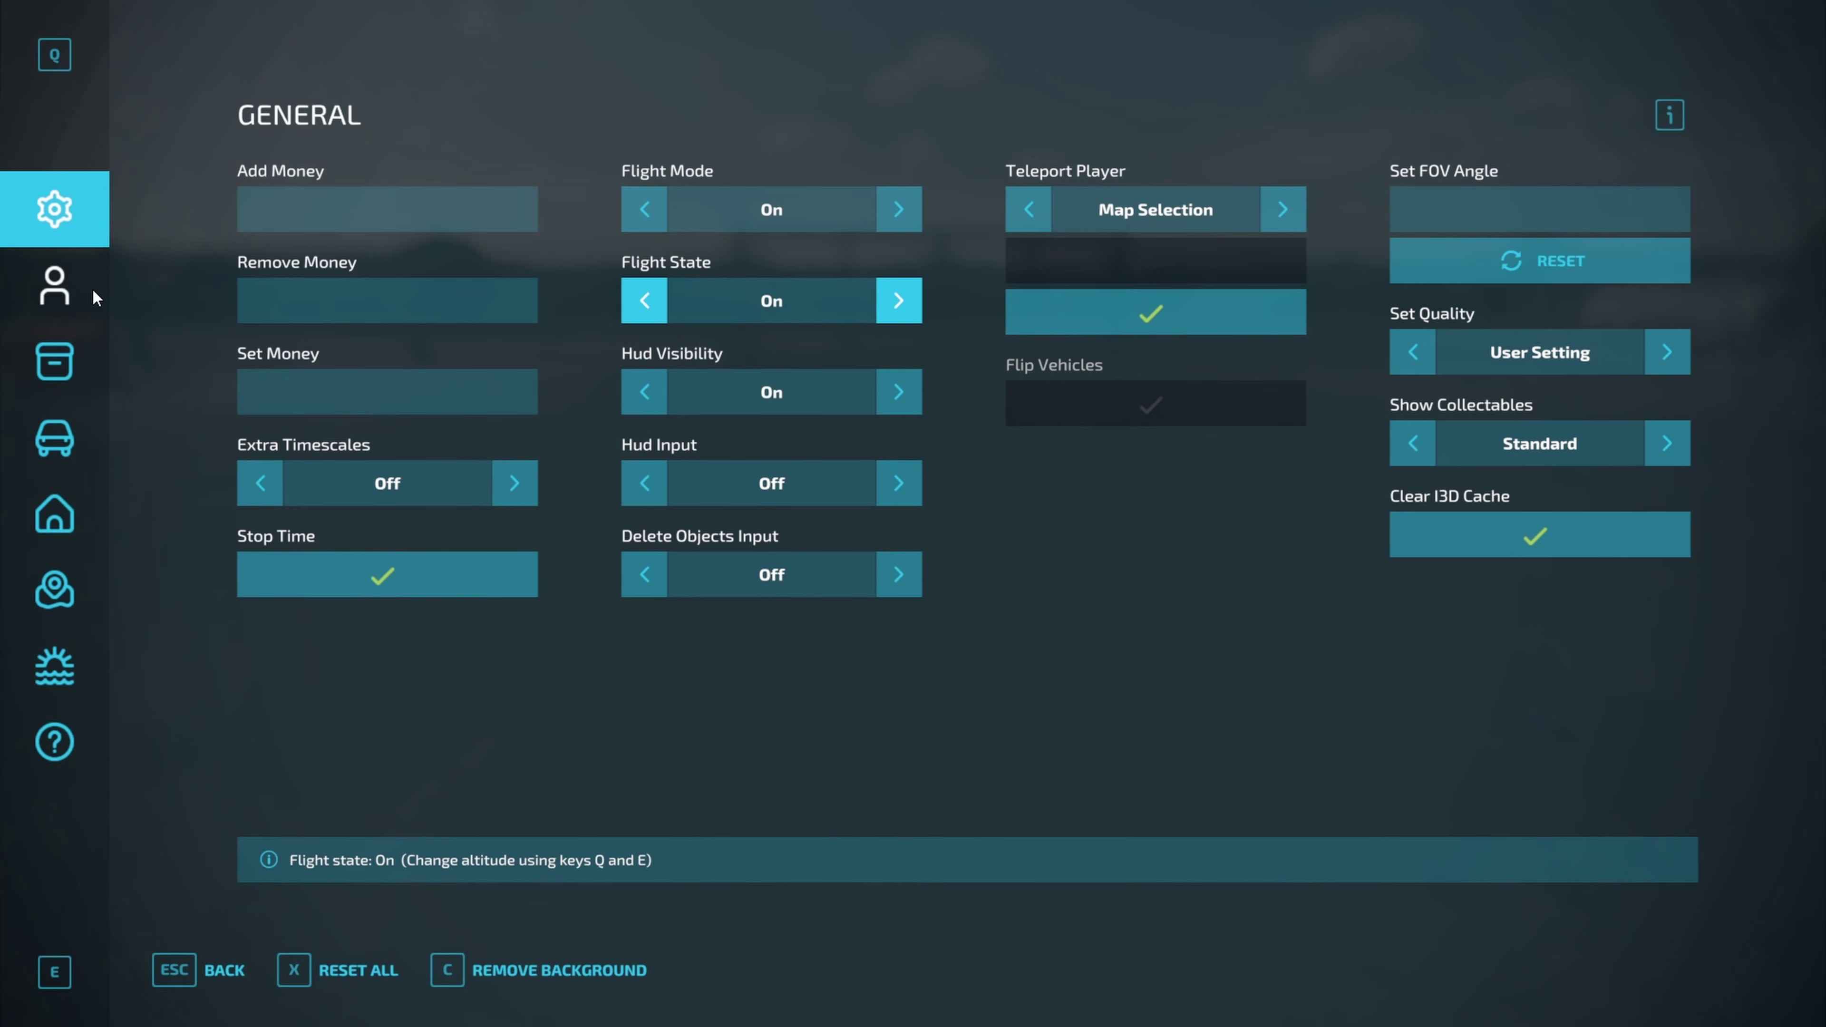
pyautogui.click(92, 289)
pyautogui.press('Escape')
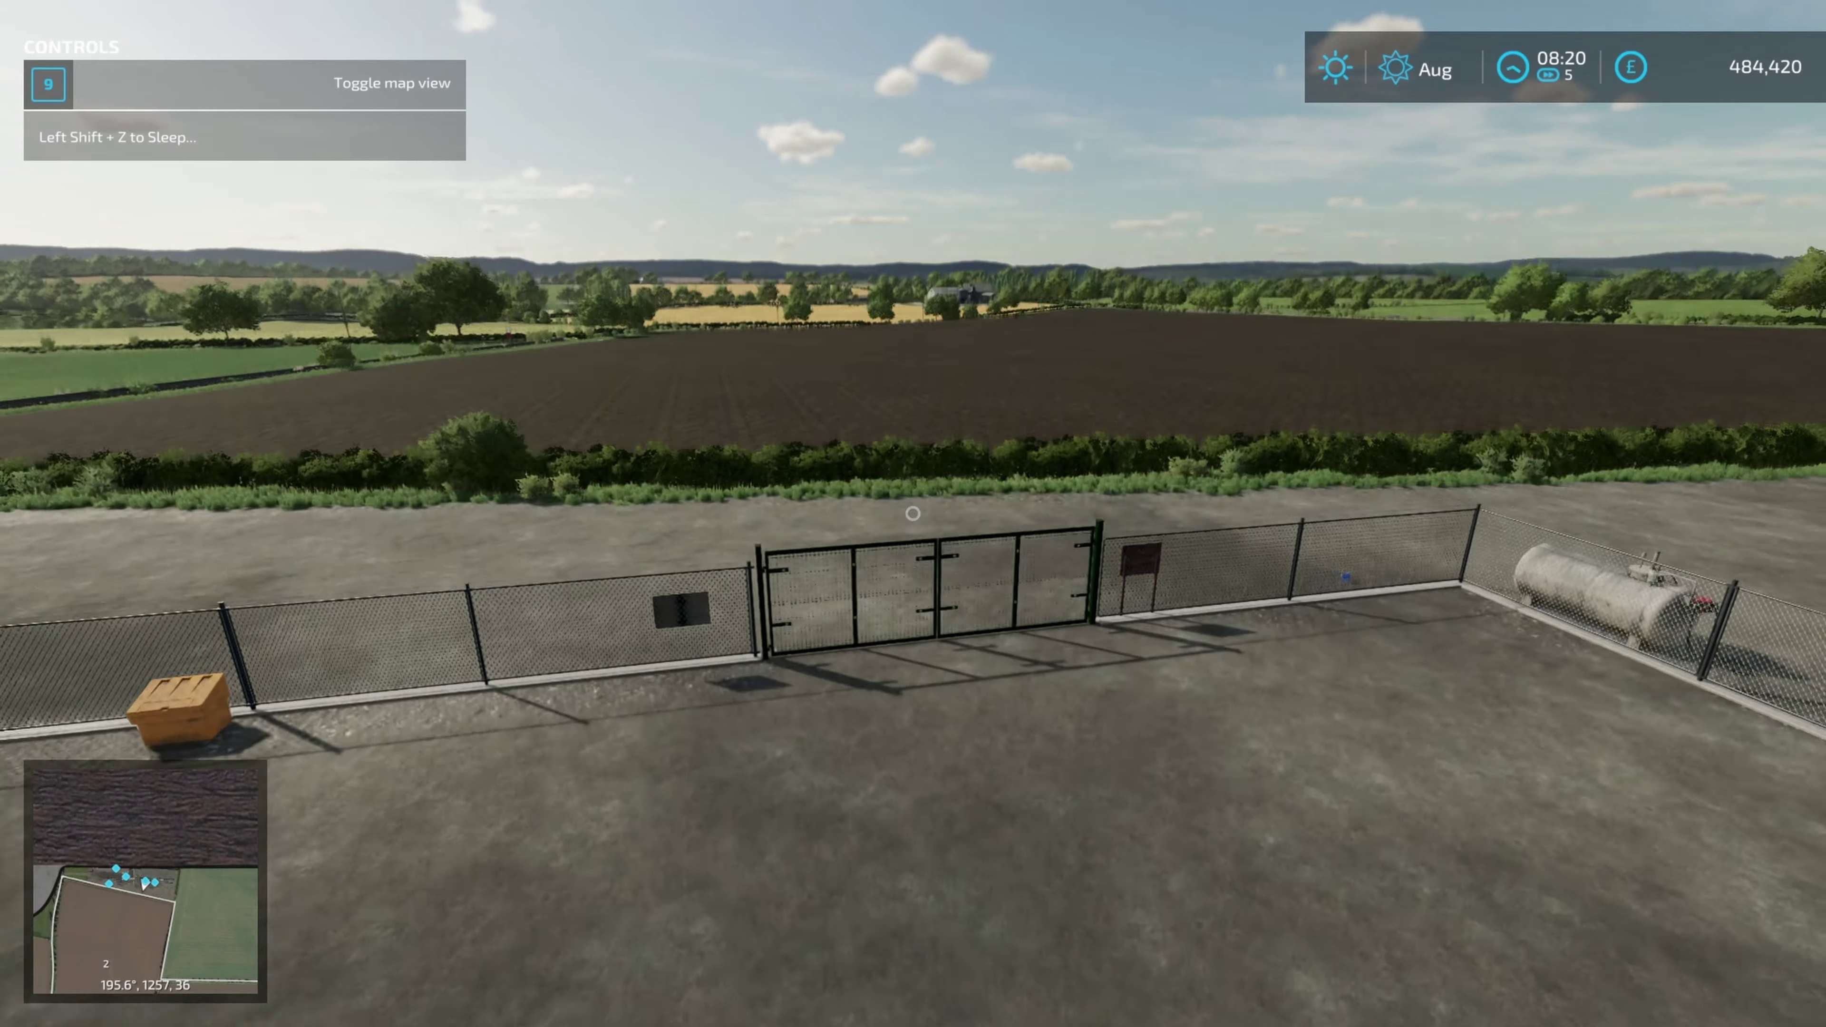
# - Fly from the sawmill yard over the neighbouring green field and examine the crop and the surrounding land from above
pyautogui.press('w')
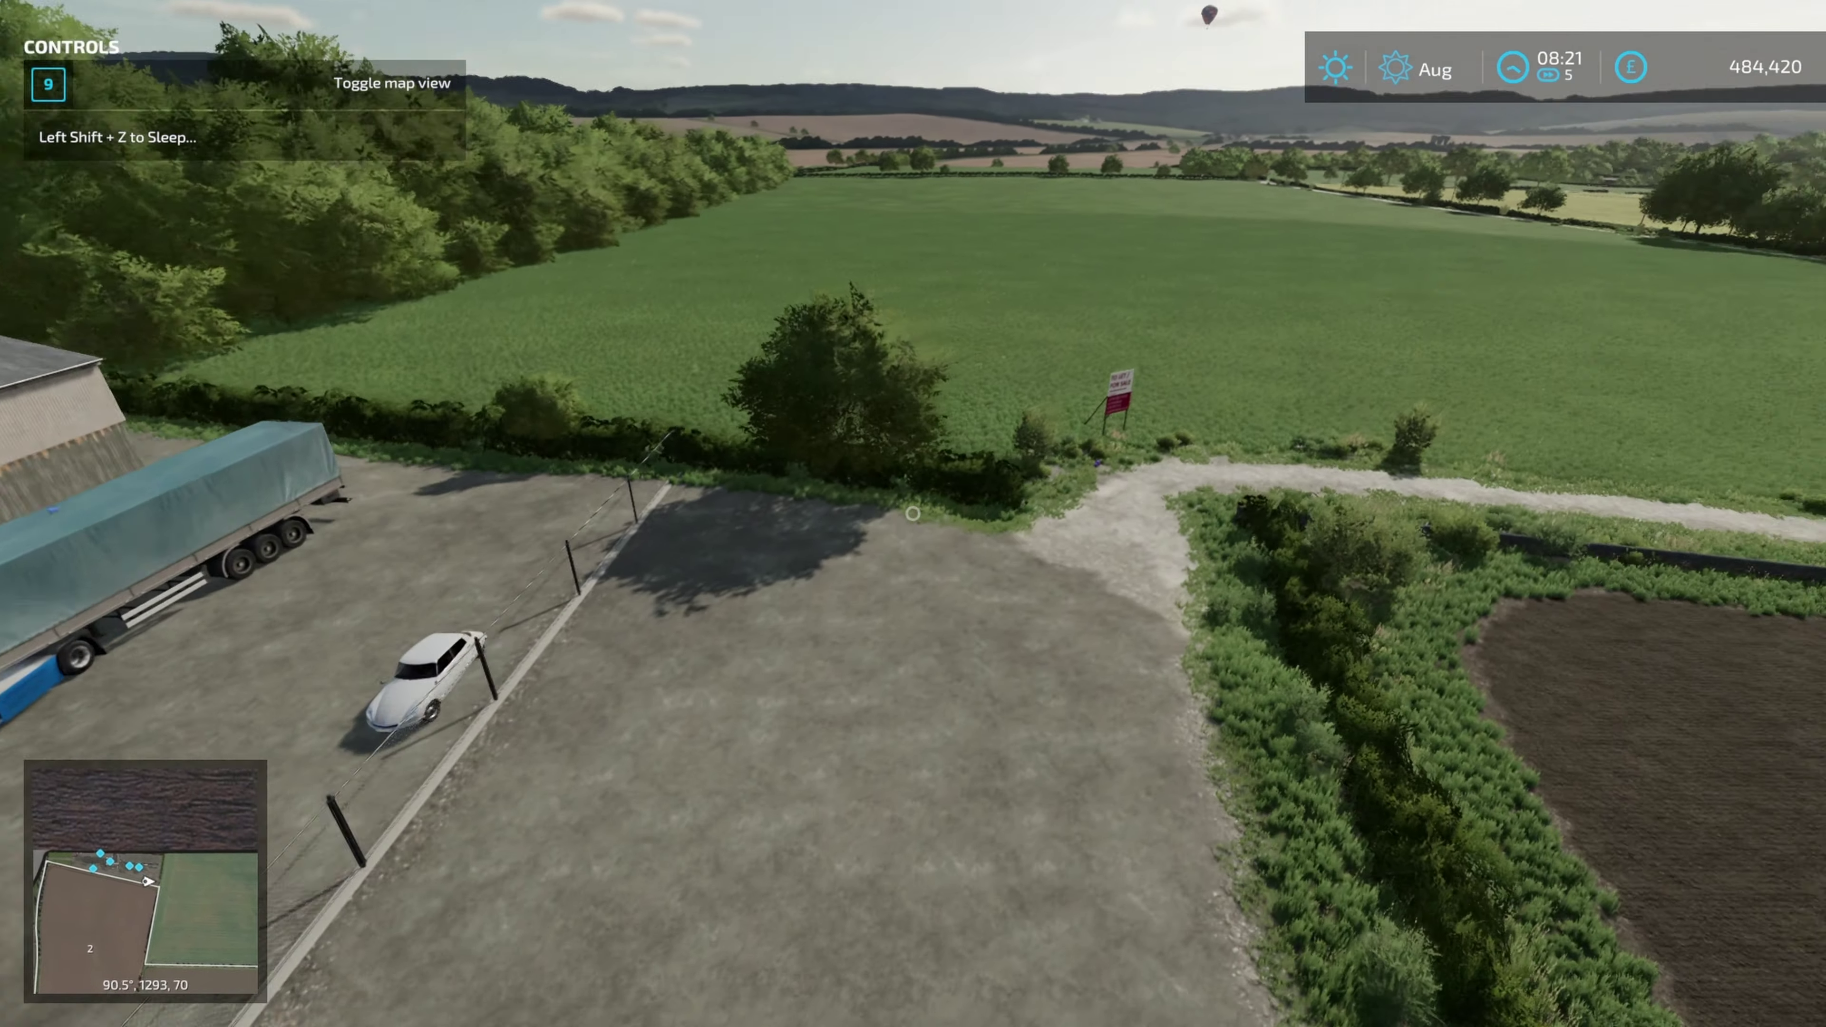
pyautogui.press('w')
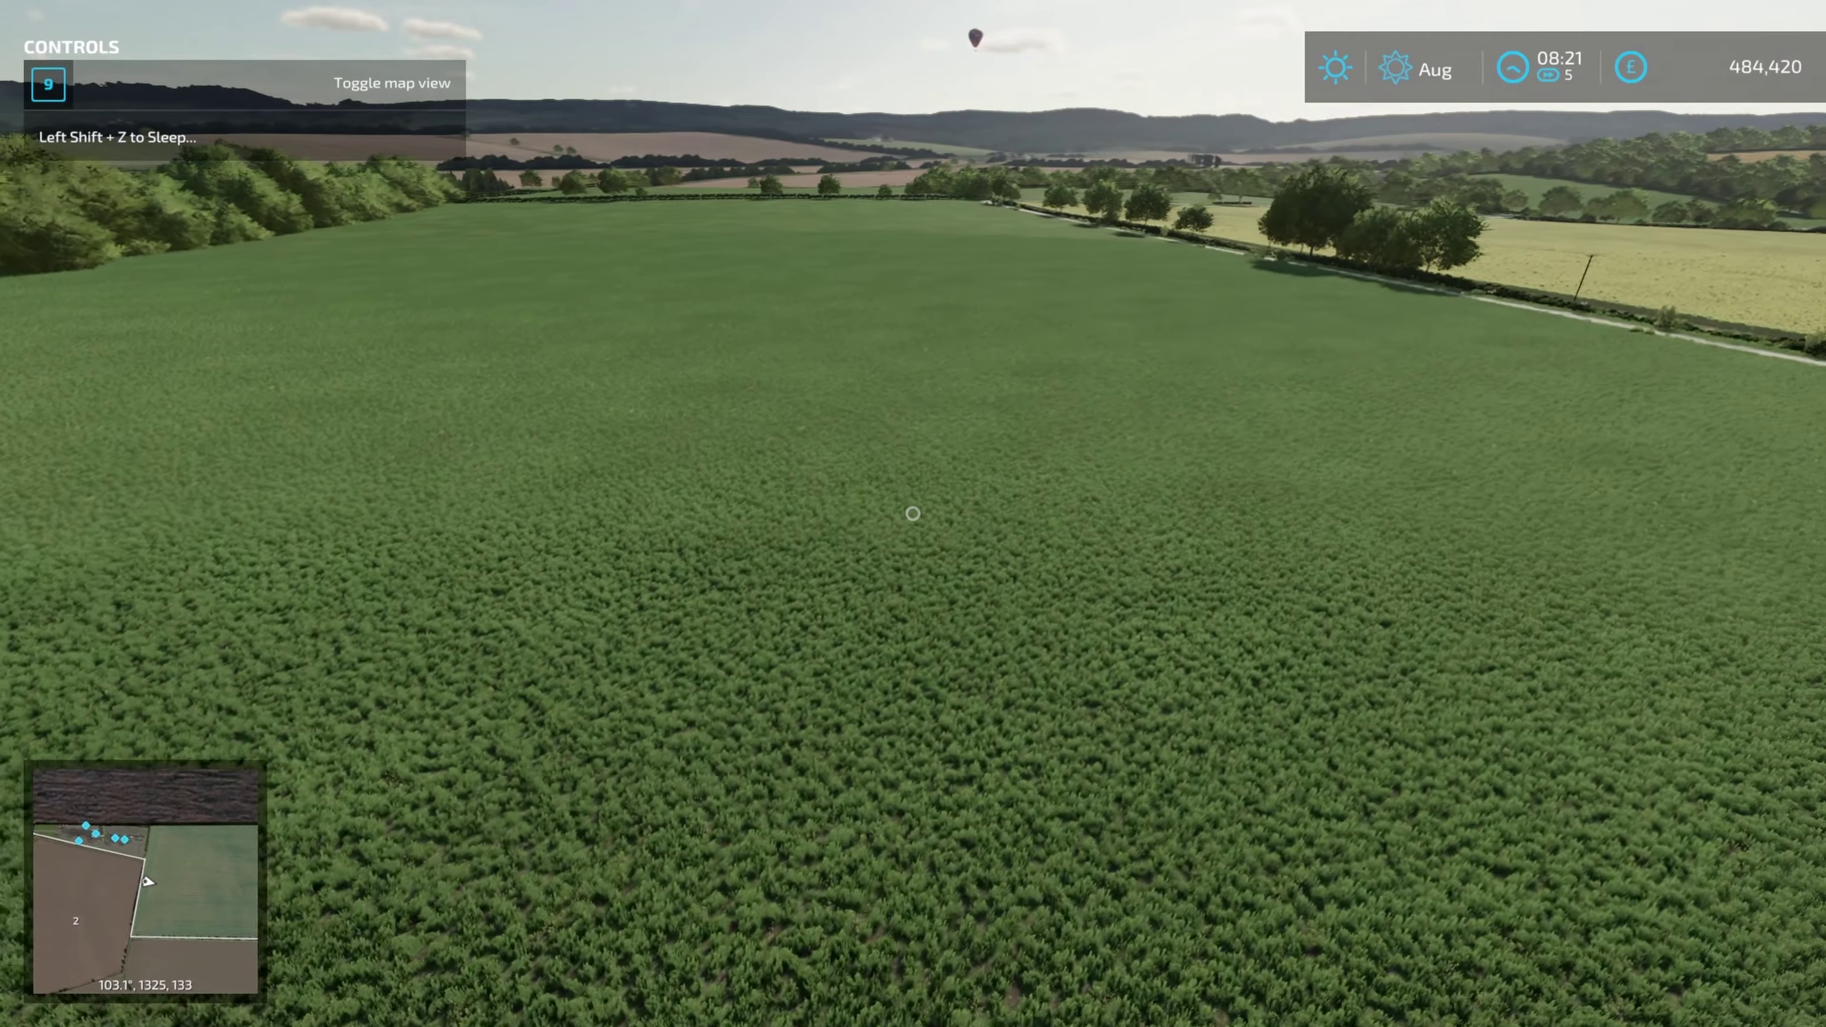
pyautogui.press('w')
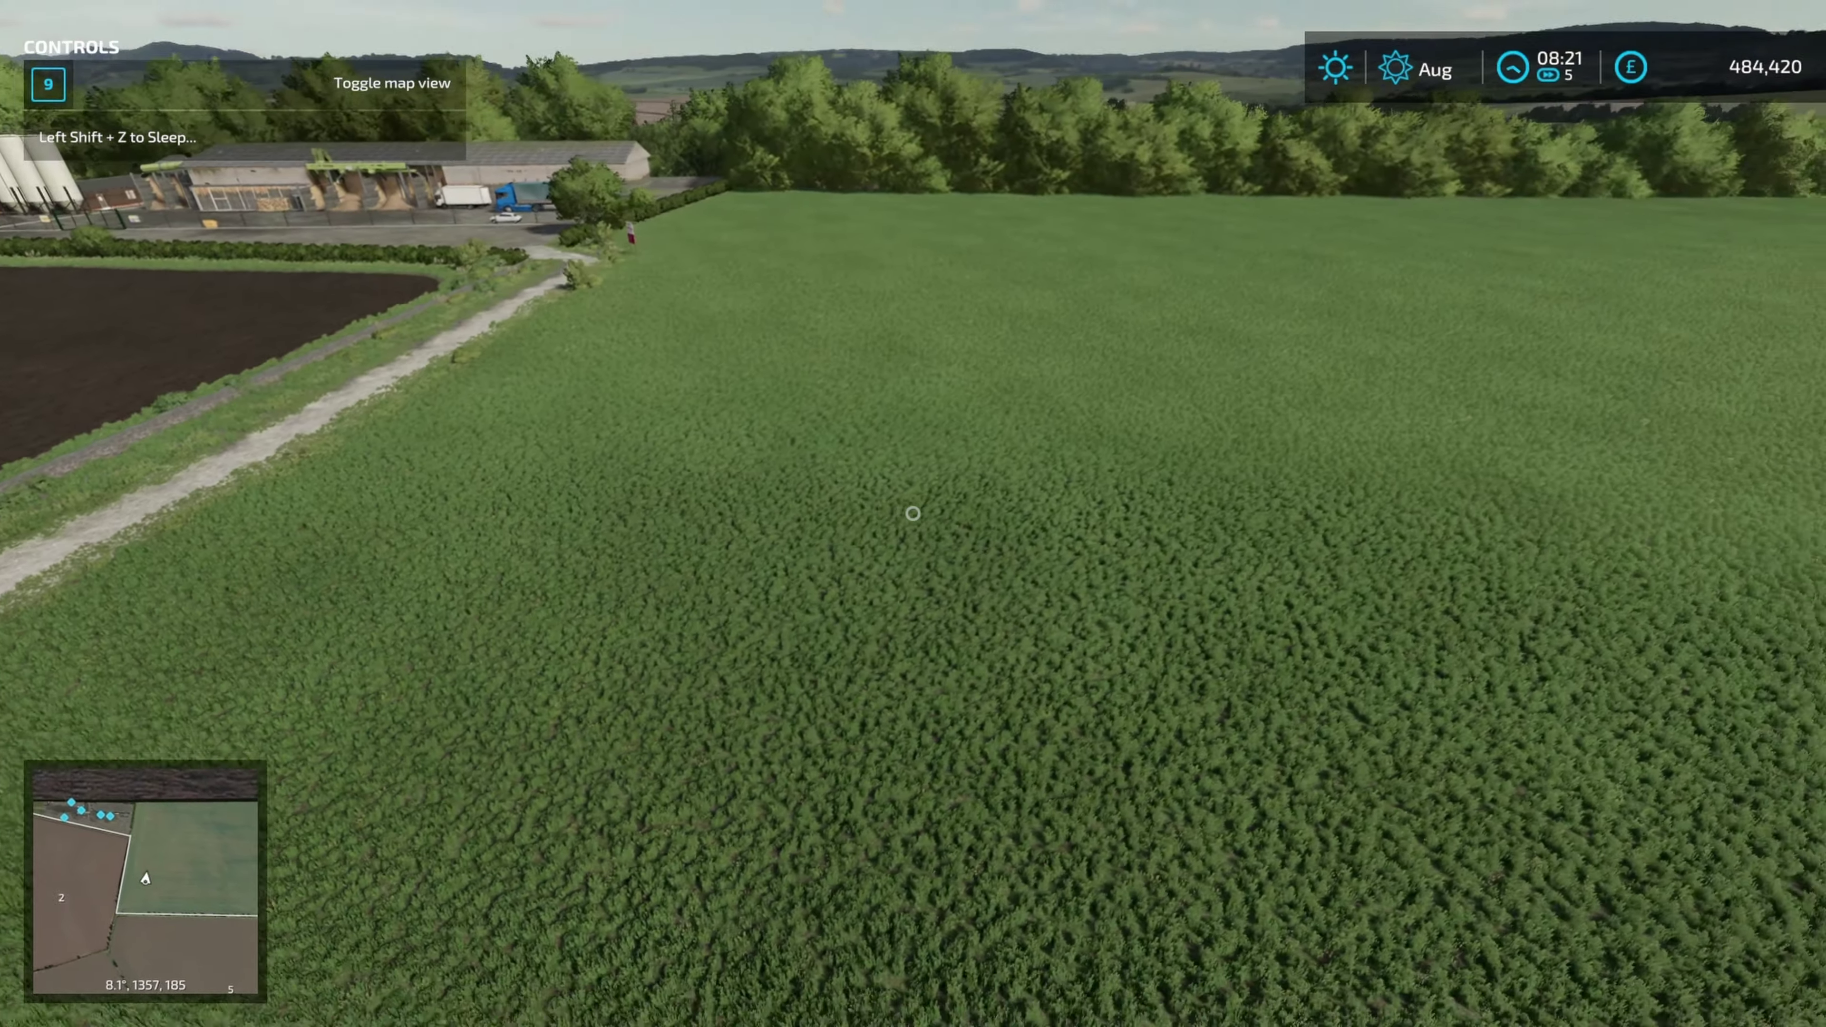
pyautogui.press('w')
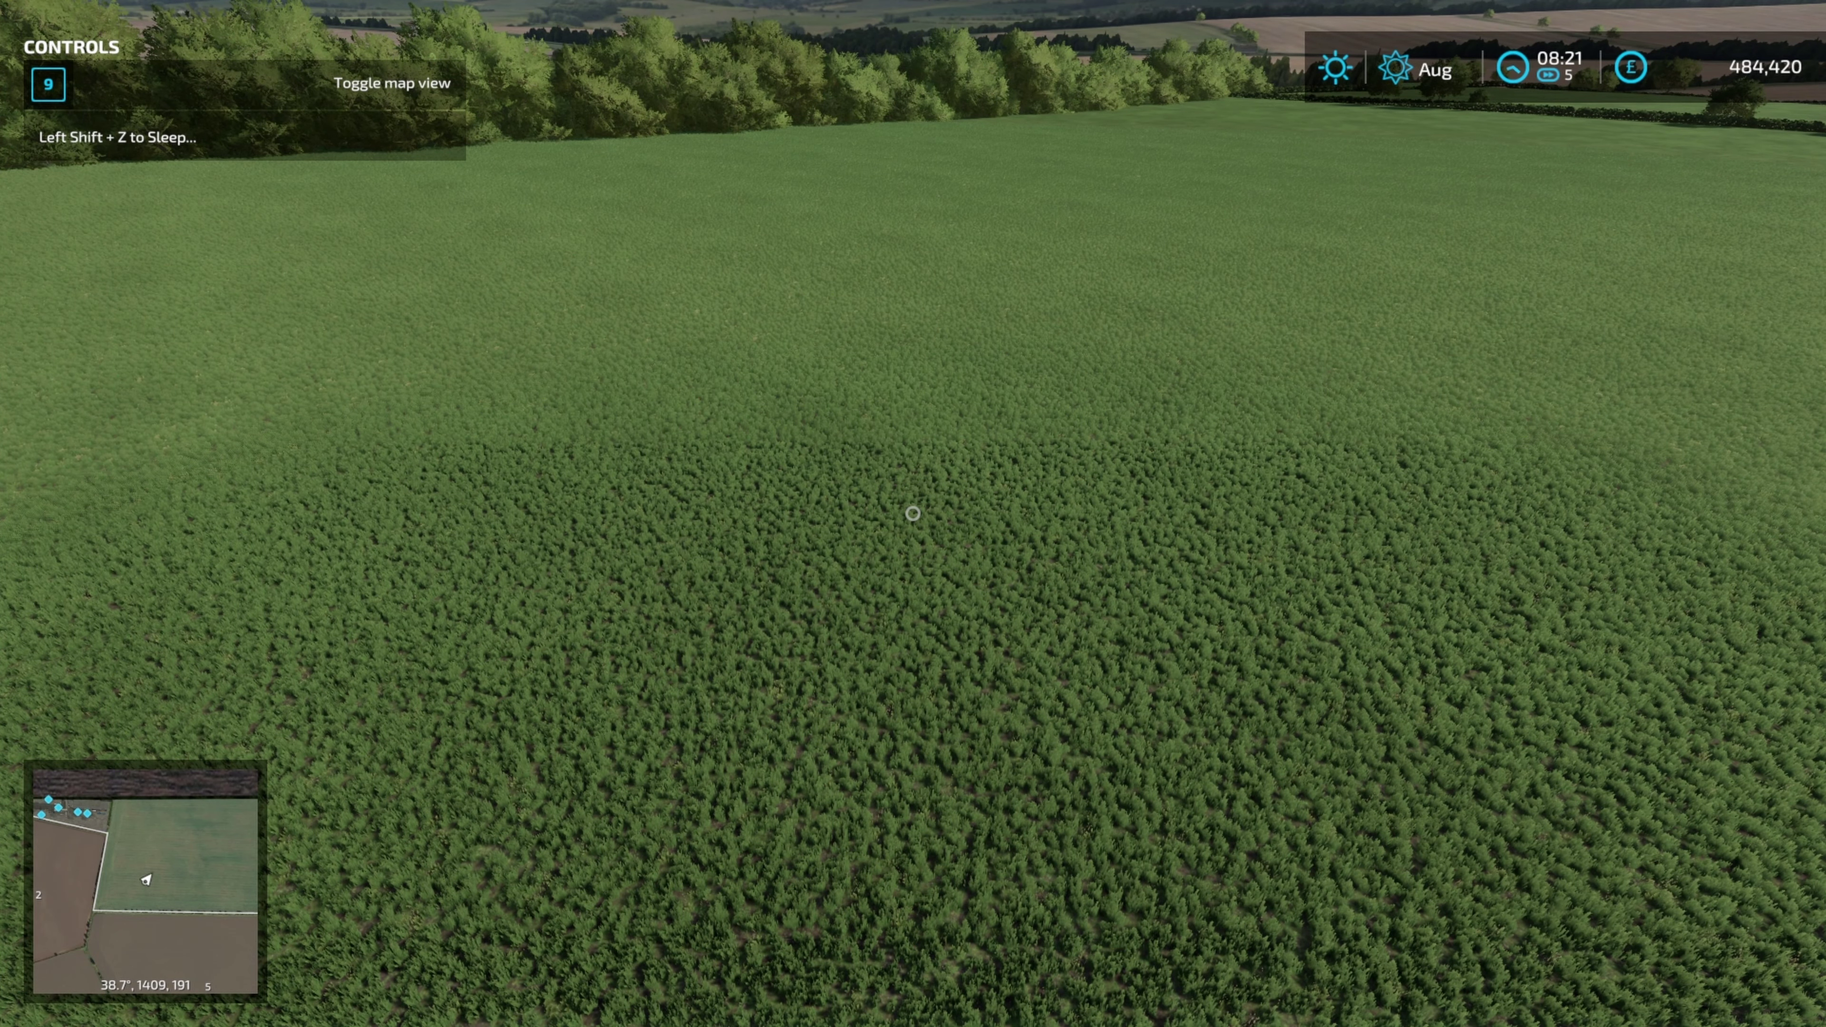
pyautogui.moveTo(913, 512)
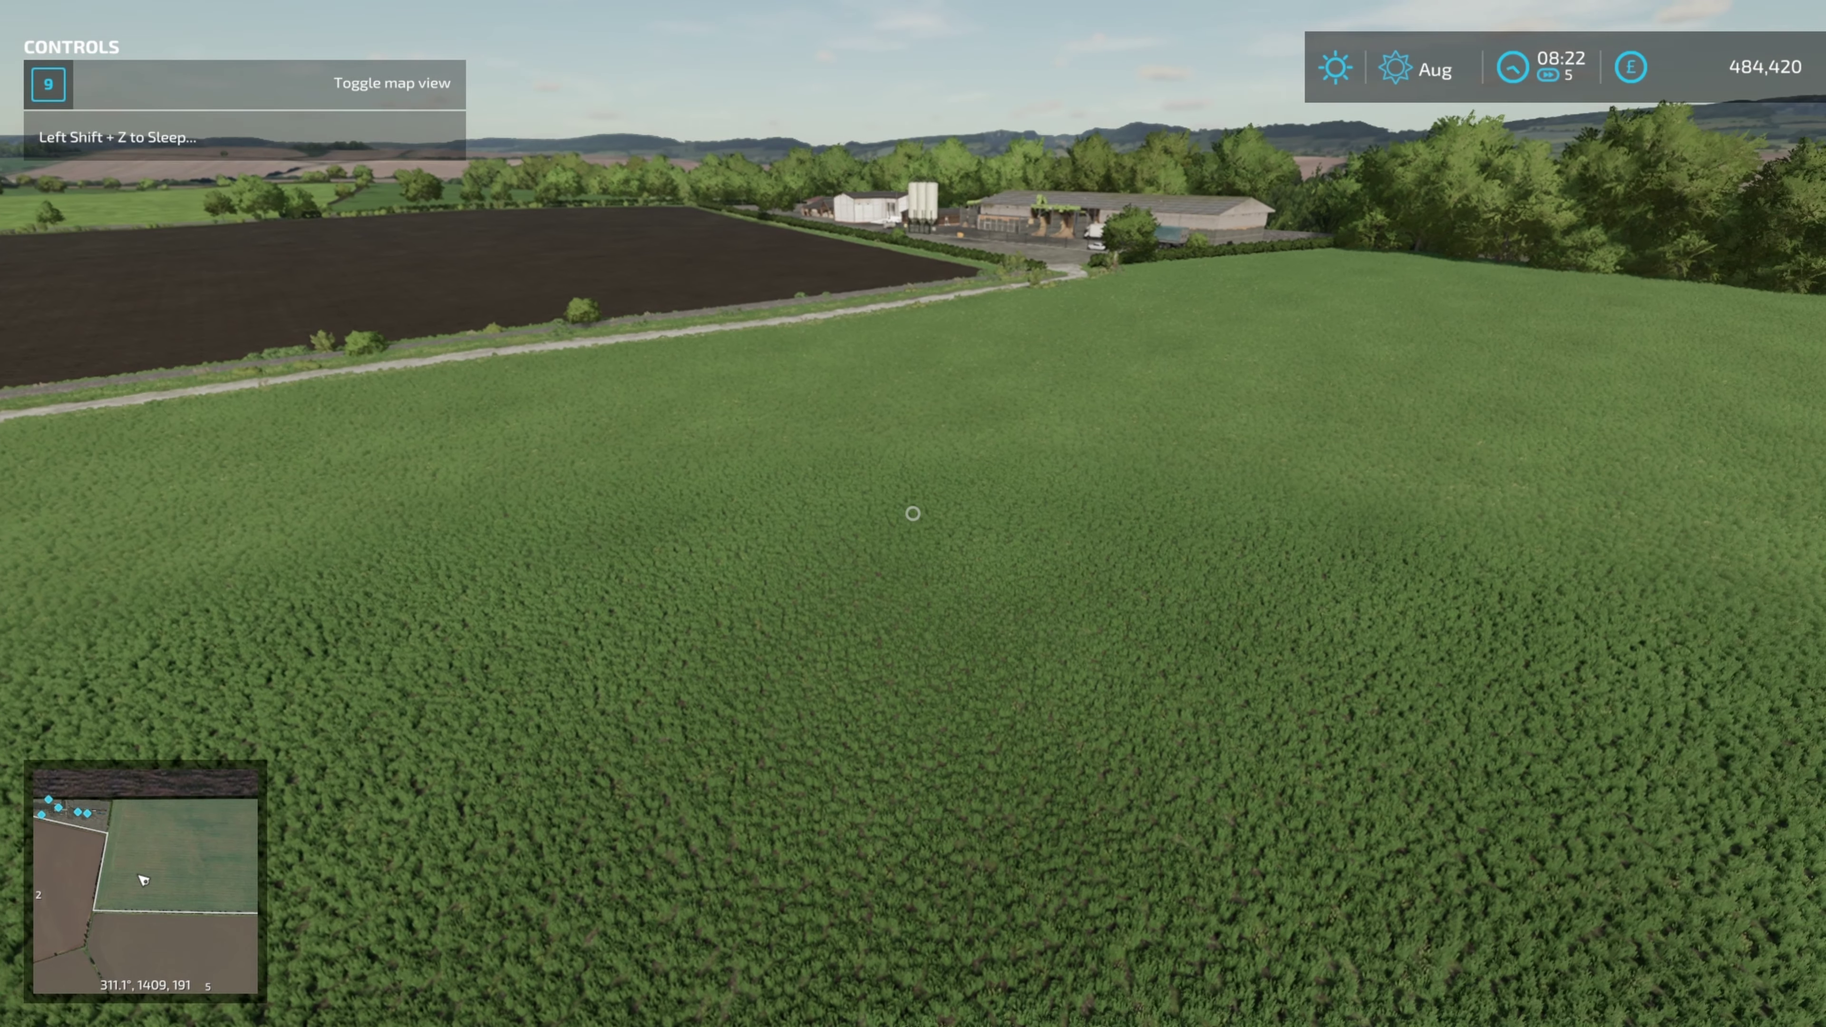
# - Leave Farming Simulator 22 for the desktop and cycle through the open windows to OBS
pyautogui.press('super+d')
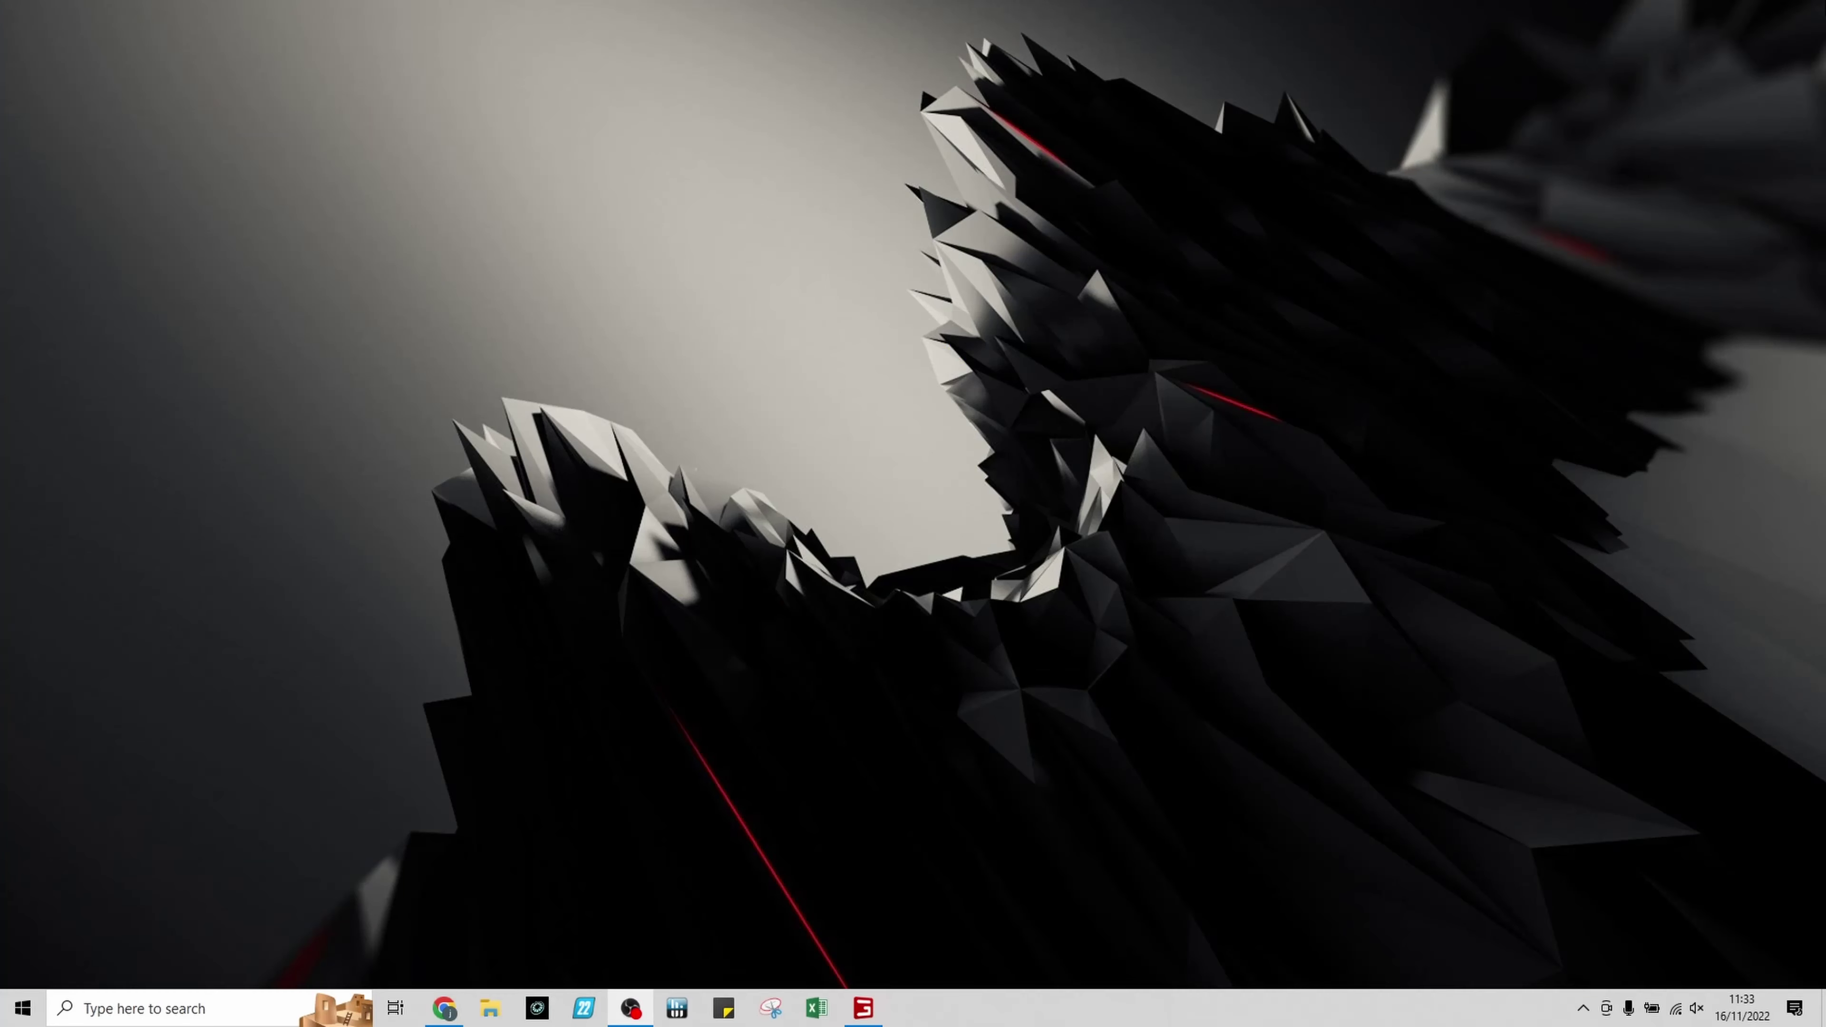
pyautogui.hotkey('alt', 'Tab')
pyautogui.hotkey('alt', 'Tab')
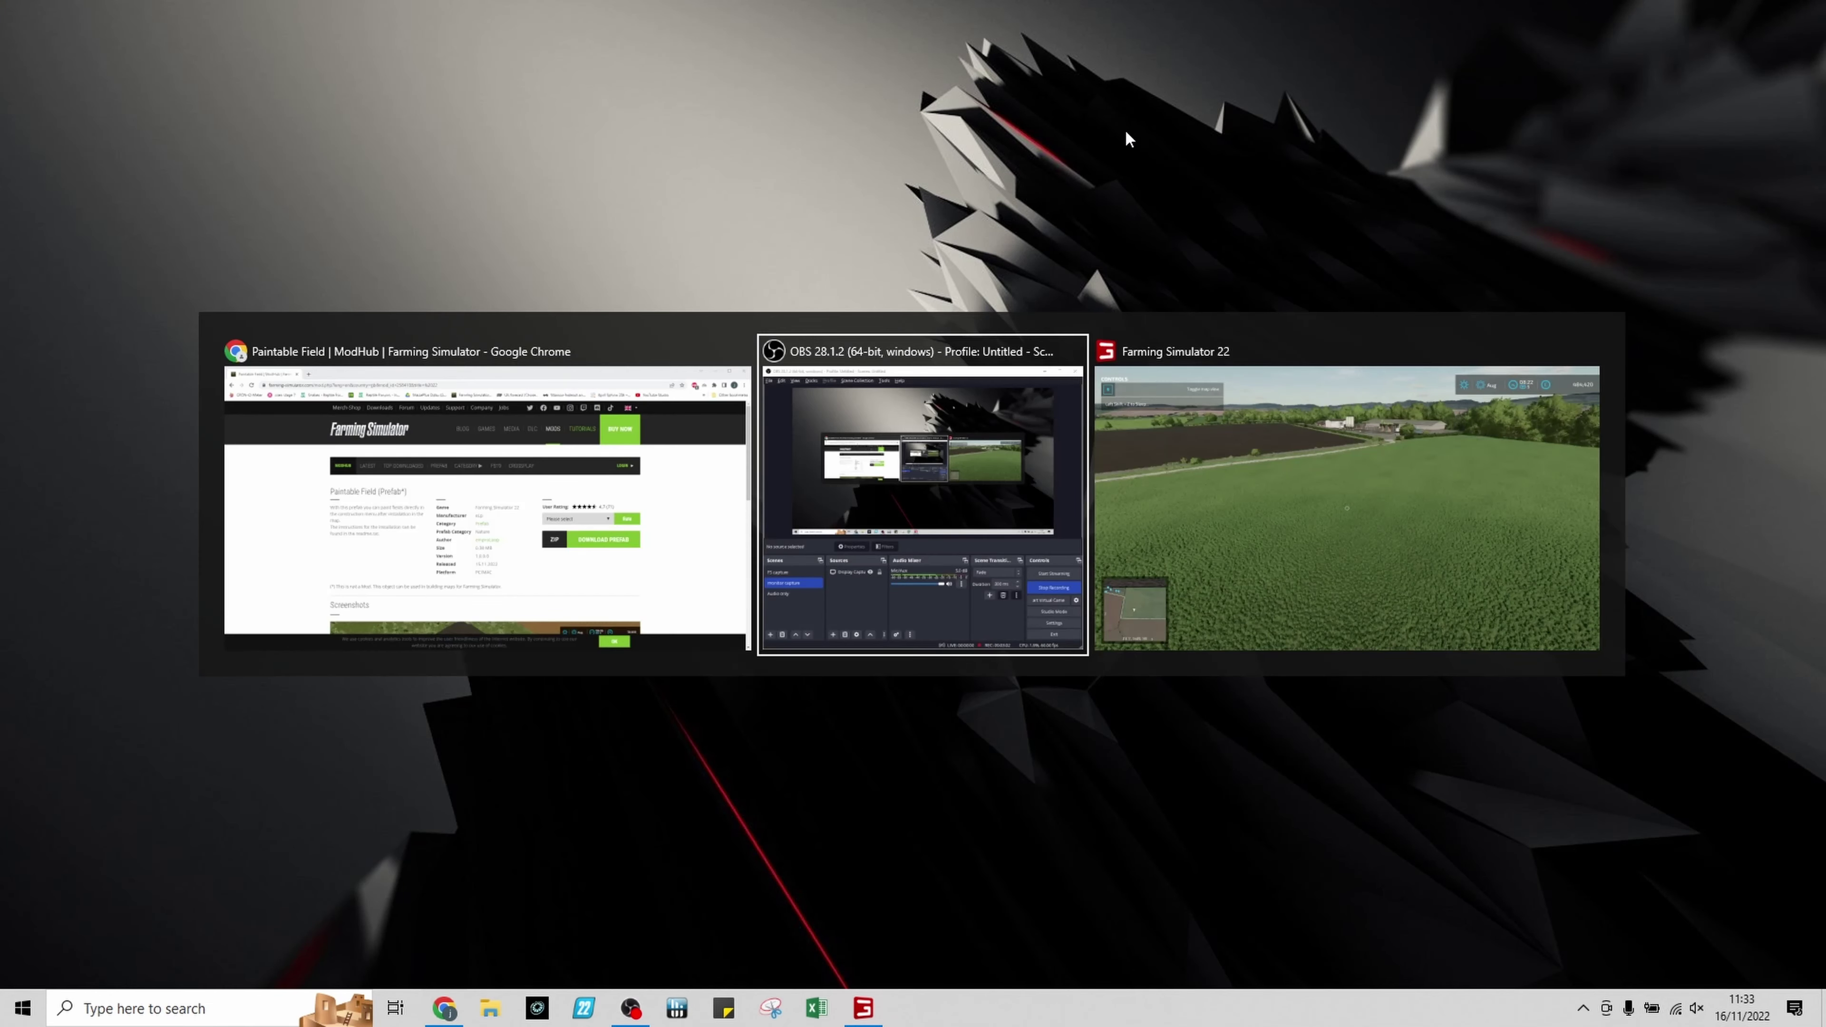